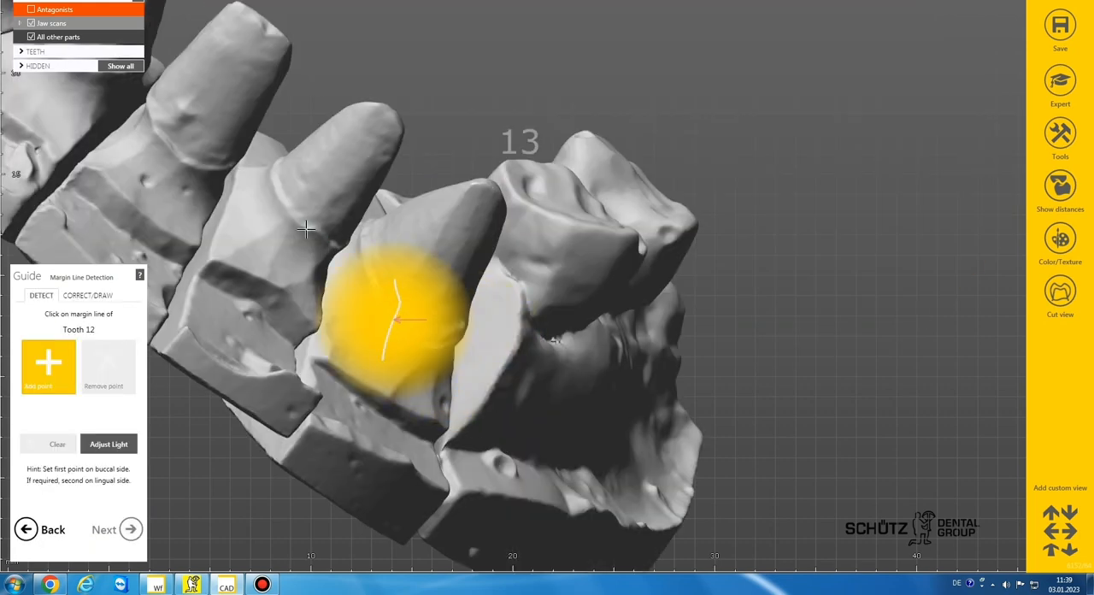
# Step: Detect the preparation margin lines of teeth 12 and 11 on the jaw scan and proceed to the insertion direction
pyautogui.click(309, 228)
pyautogui.click(355, 269)
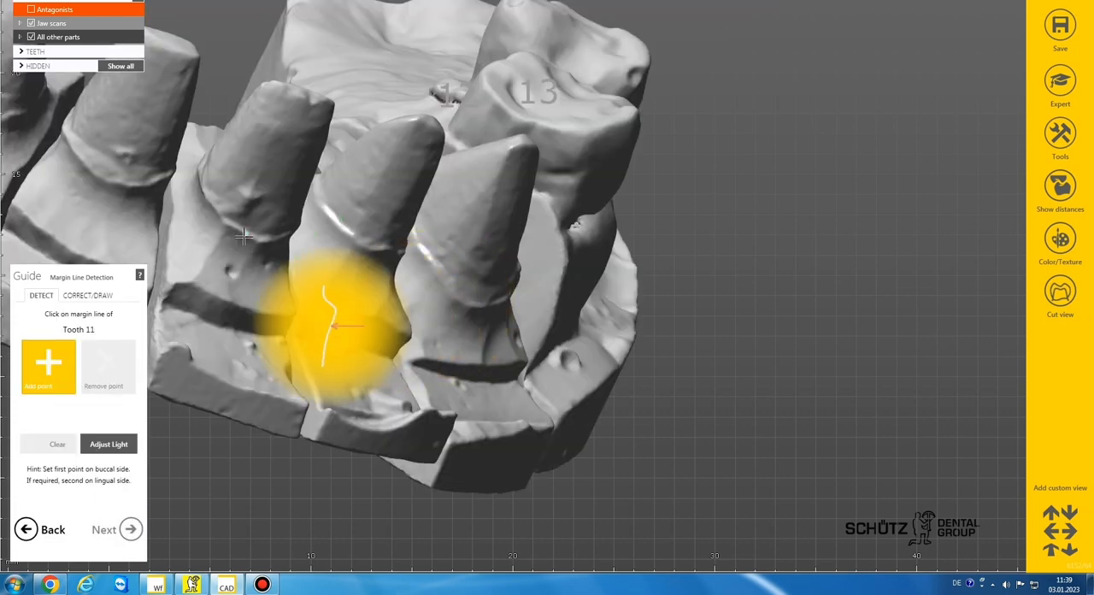
pyautogui.click(245, 235)
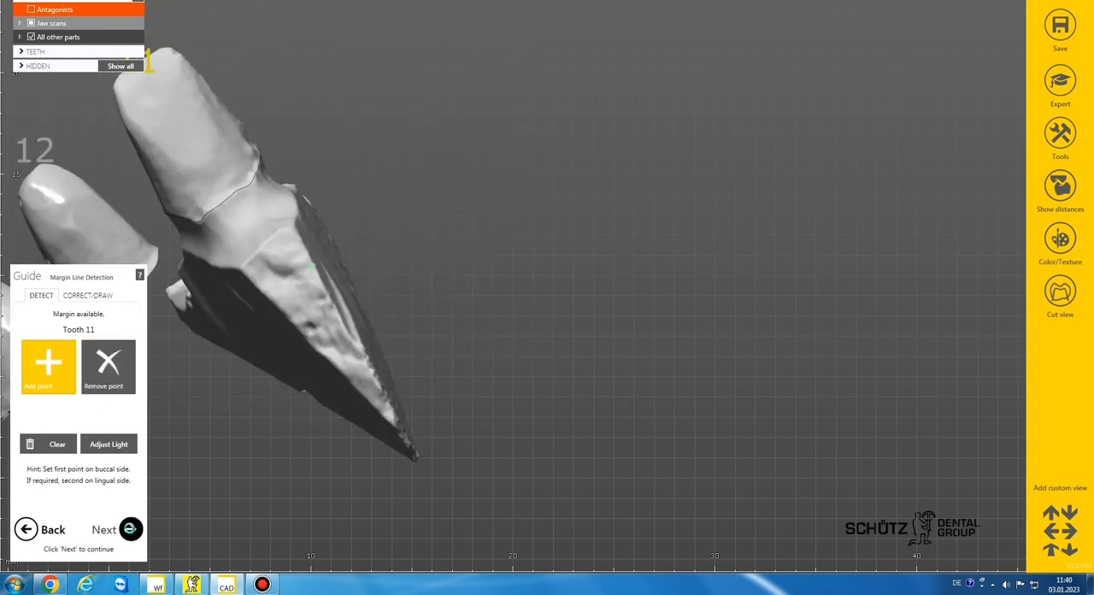
pyautogui.click(130, 528)
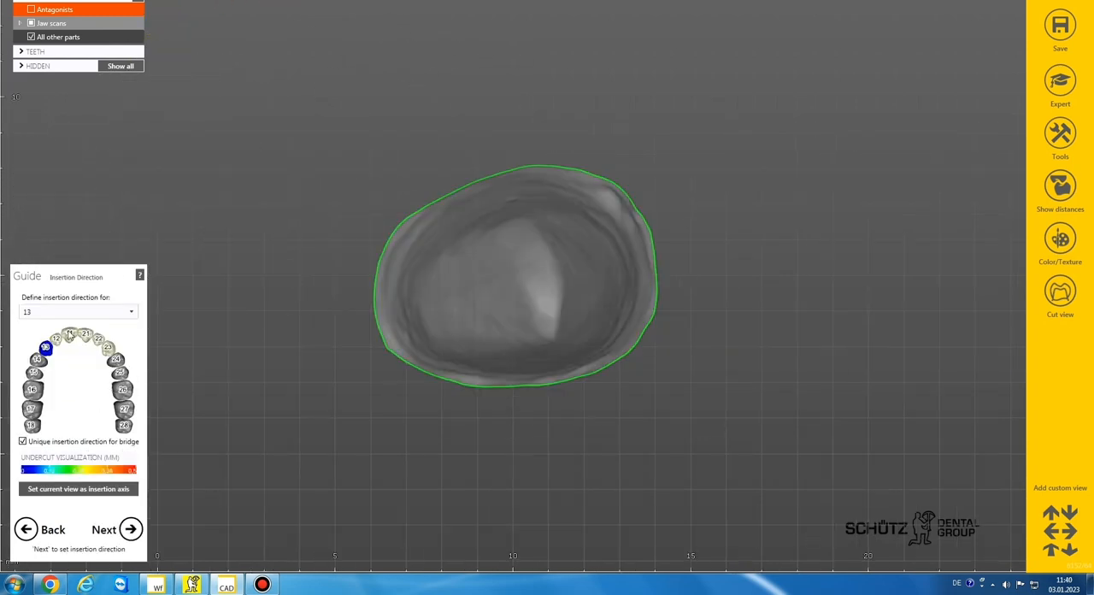
# Step: Set the current view as the insertion axis for teeth 13 to 23 and generate the crown bottoms
pyautogui.click(56, 340)
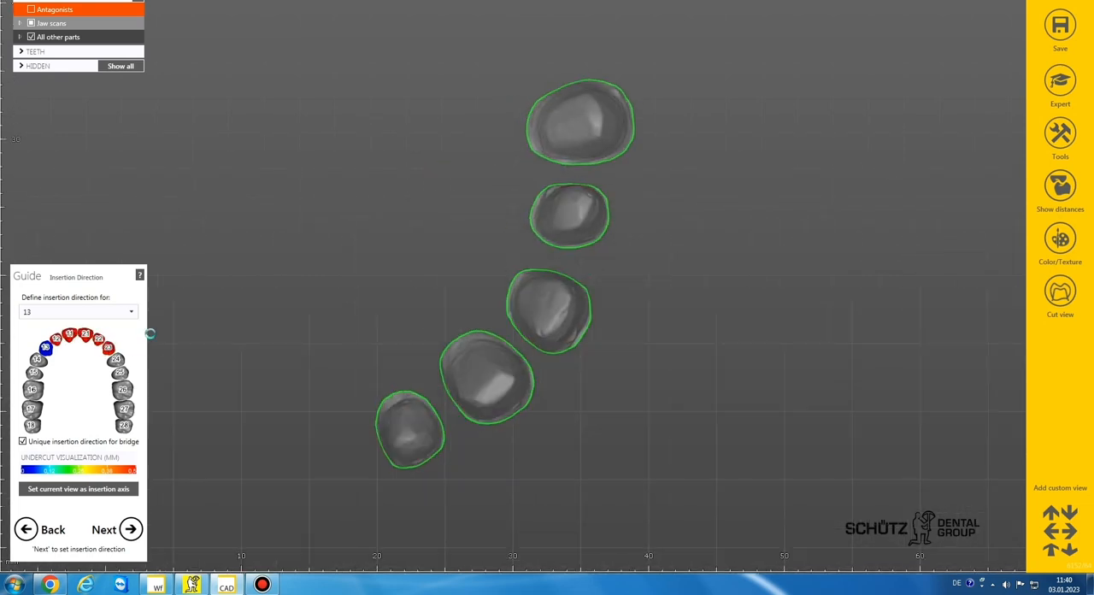
pyautogui.click(94, 493)
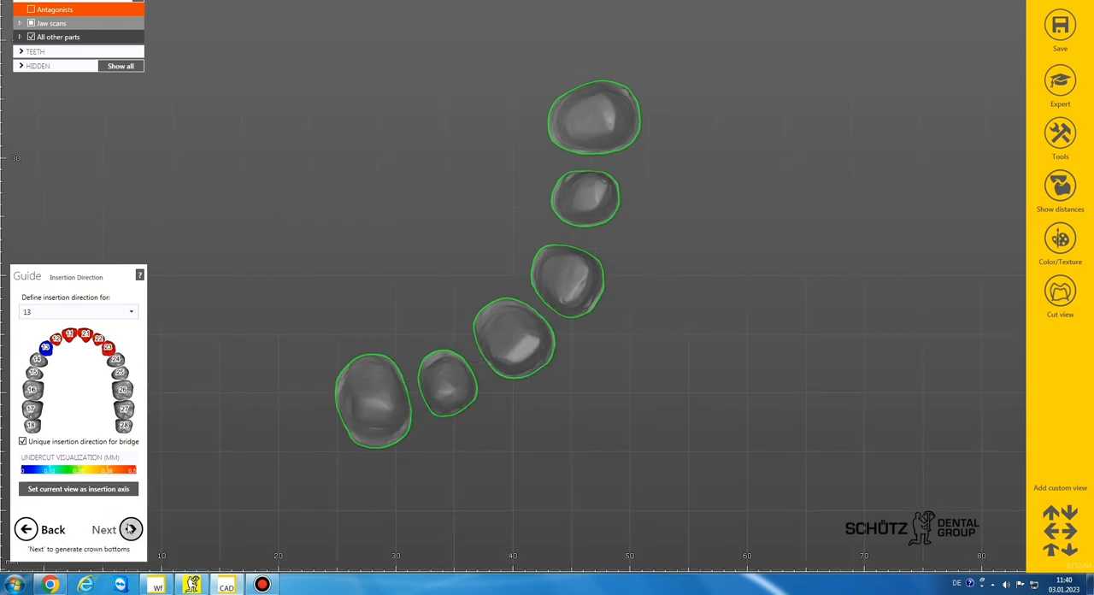
pyautogui.click(130, 530)
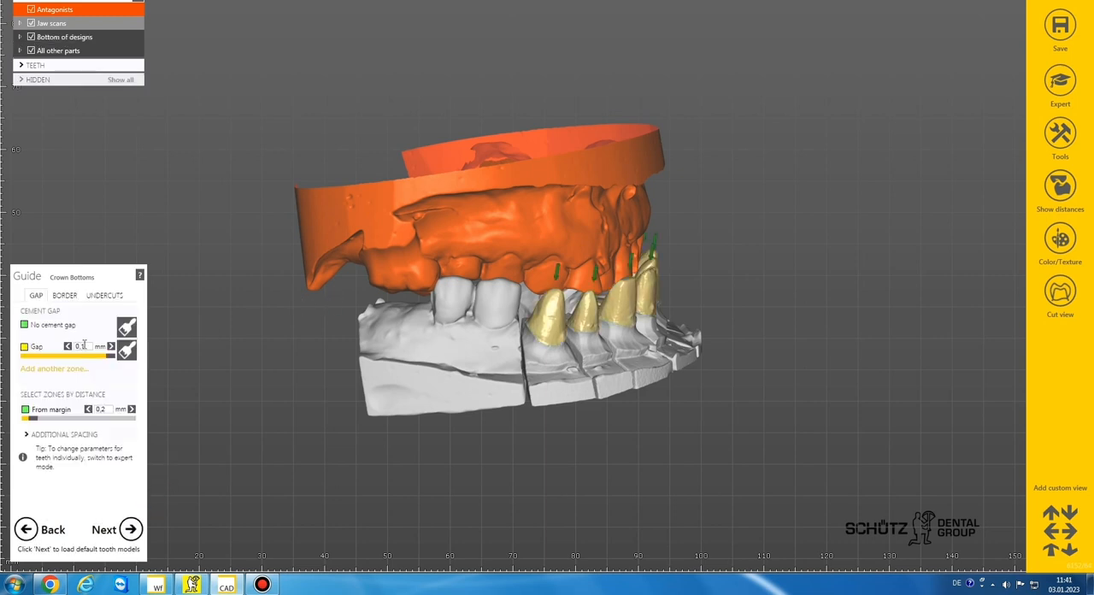
# Step: Set the cement gap to 0.08 mm, its distance from the margin to 0 mm, and the additional axial and radial spacing to 0 mm
pyautogui.click(84, 359)
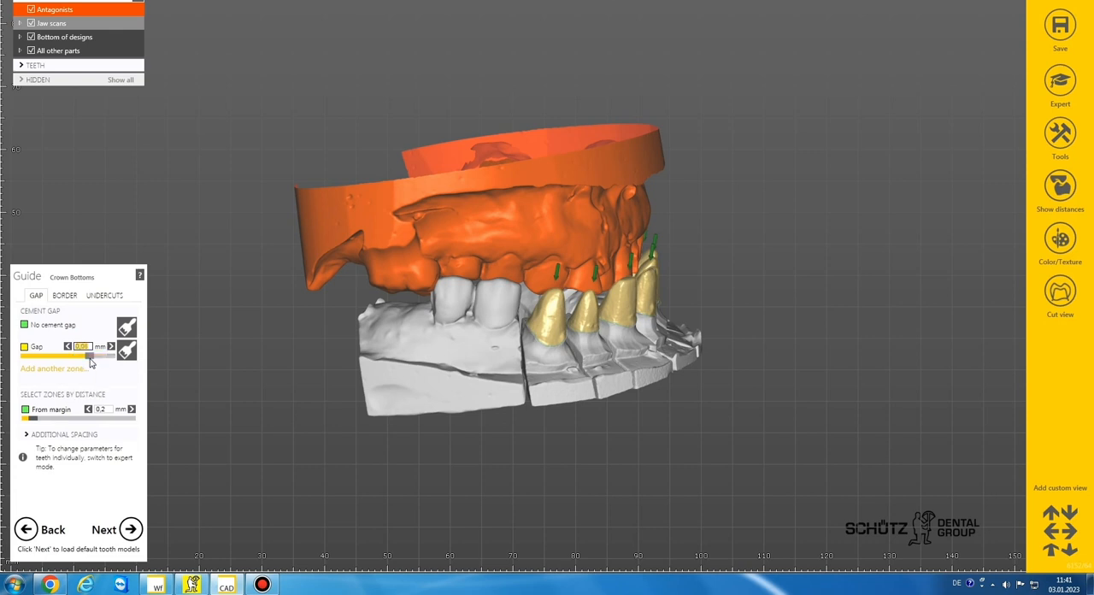
pyautogui.click(103, 409)
pyautogui.click(105, 438)
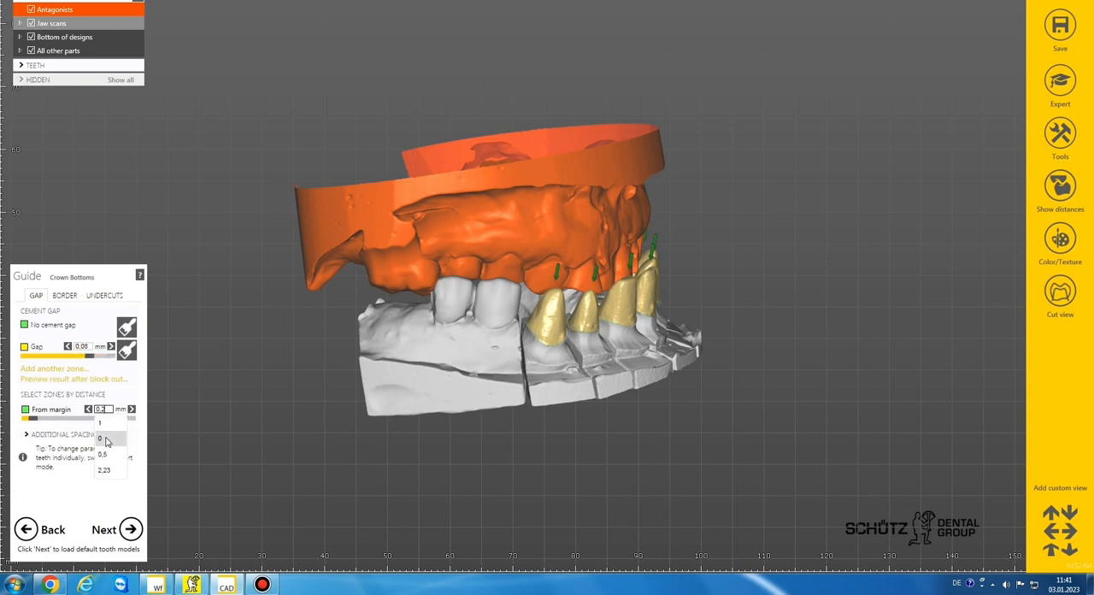
pyautogui.click(94, 437)
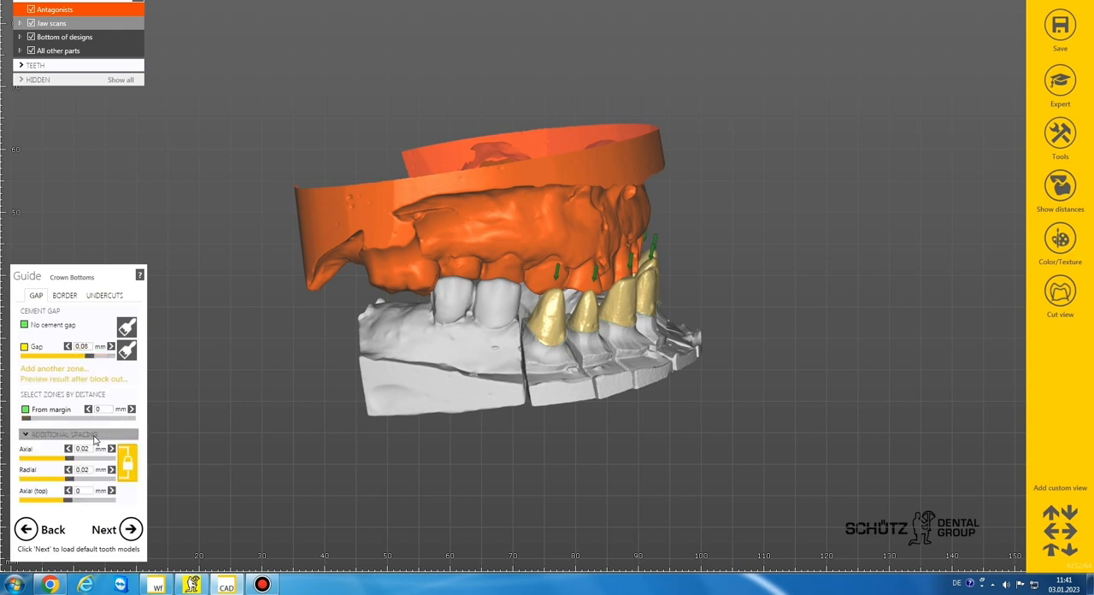
pyautogui.click(86, 467)
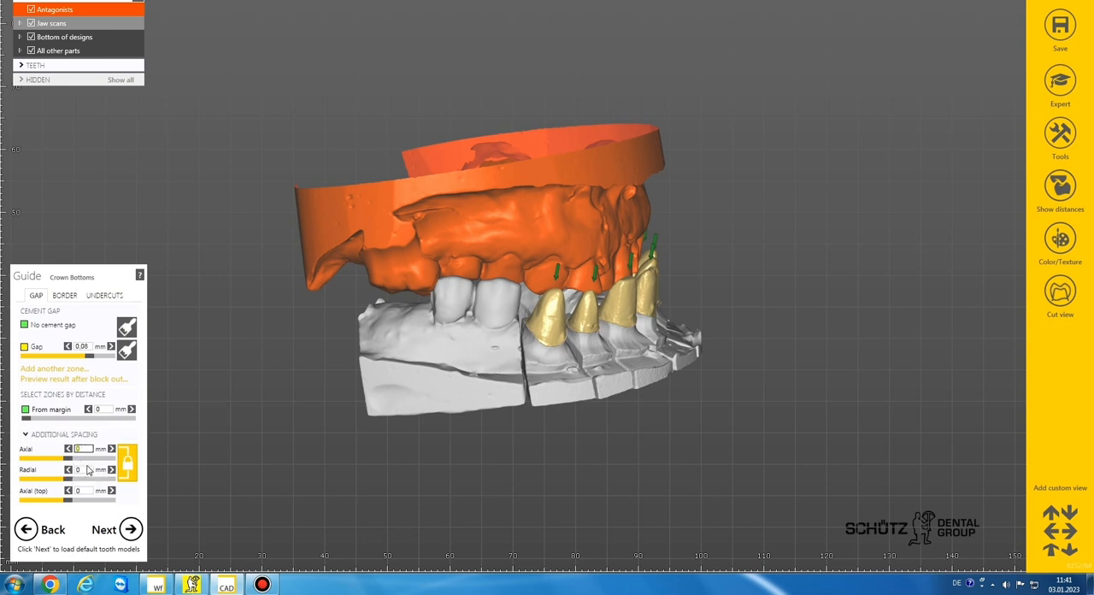
# Step: Check the border and undercut settings of the crown bottoms and load the default tooth models
pyautogui.click(68, 297)
pyautogui.click(113, 297)
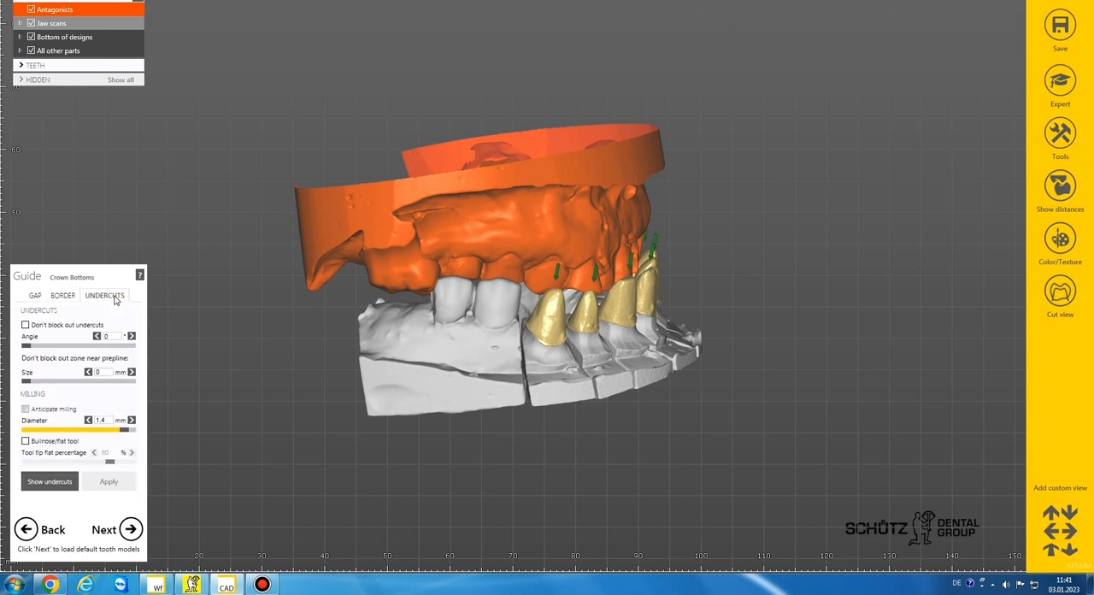
pyautogui.click(130, 529)
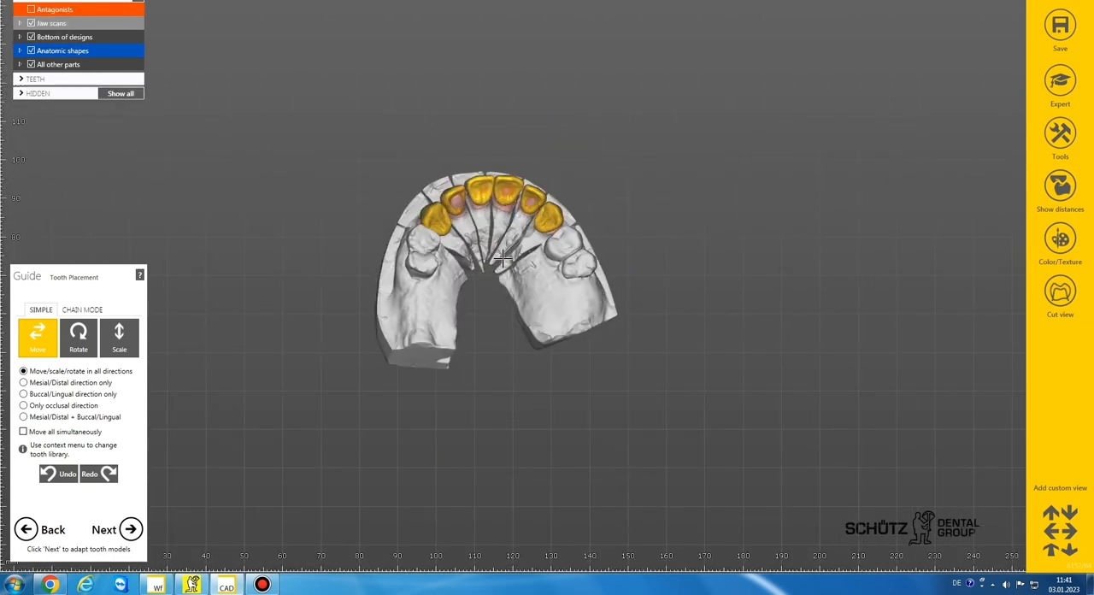
# Step: Reposition the anterior tooth models over their prepared stumps in the occlusal view to form an even arch
pyautogui.scroll(5, 482, 188)
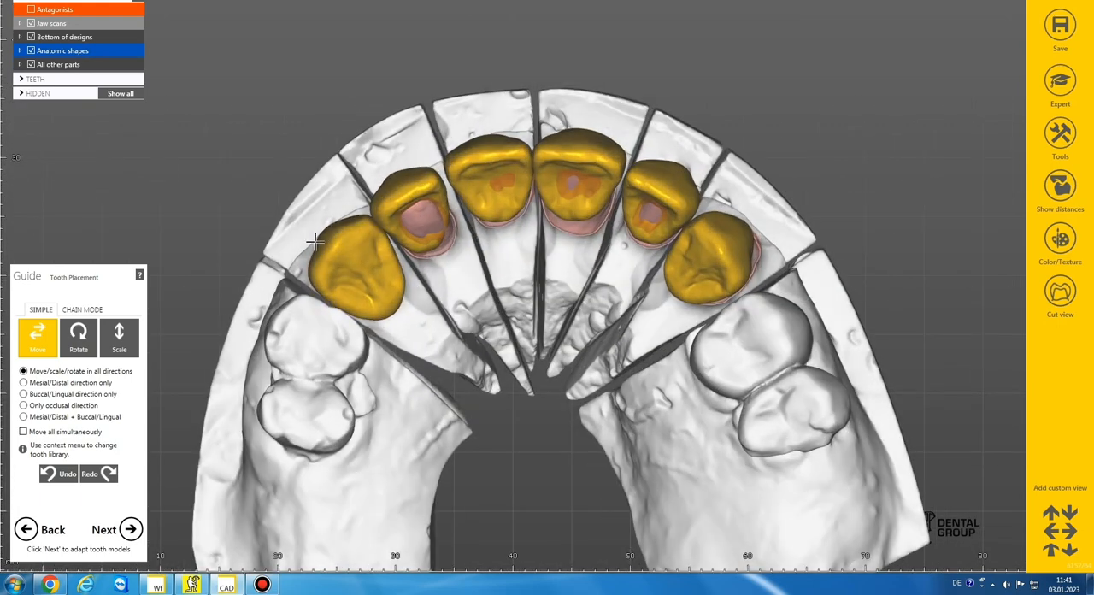
pyautogui.moveTo(360, 271); pyautogui.dragTo(377, 271)
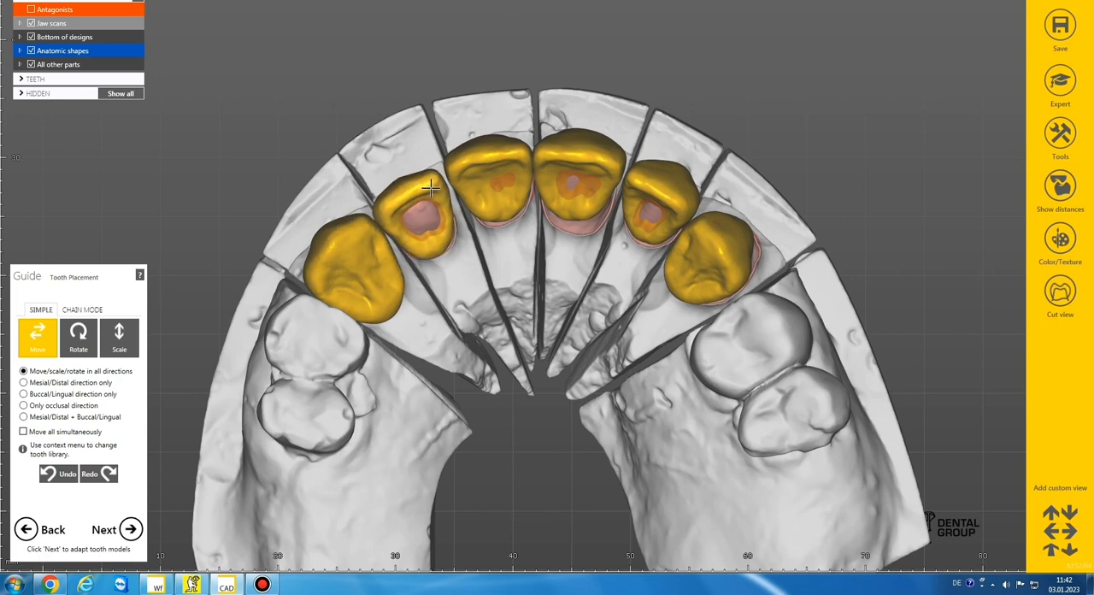
pyautogui.moveTo(481, 152)
pyautogui.keyDown('ctrl'); pyautogui.mouseDown()
pyautogui.moveTo(505, 154)
pyautogui.moveTo(498, 161)
pyautogui.mouseUp(); pyautogui.keyUp('ctrl')
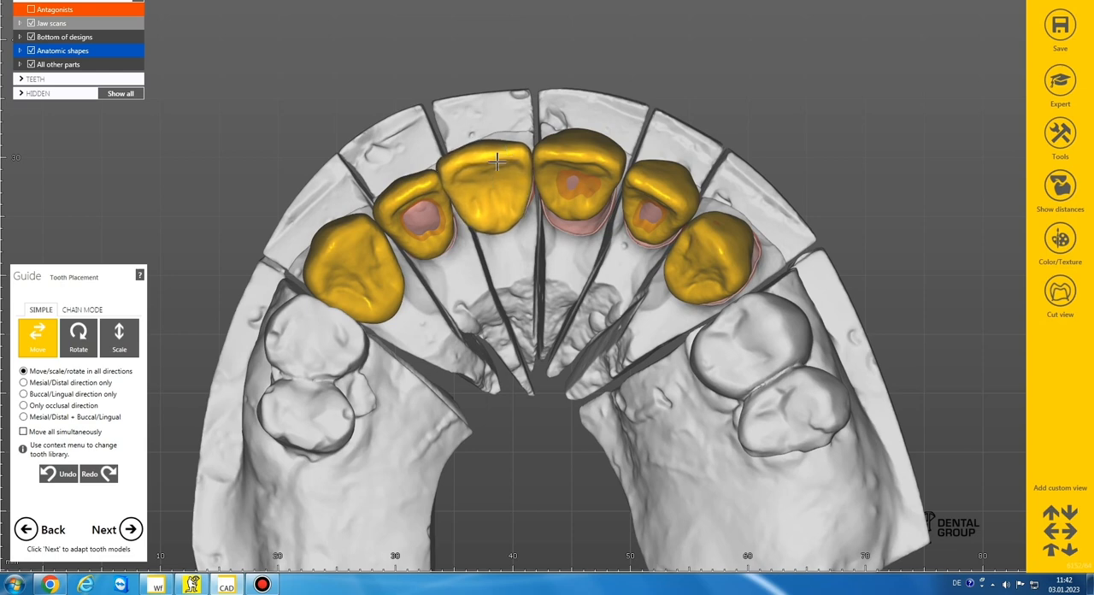
pyautogui.keyDown('ctrl'); pyautogui.moveTo(578, 143); pyautogui.dragTo(610, 151); pyautogui.keyUp('ctrl')
pyautogui.keyDown('shift'); pyautogui.moveTo(520, 160); pyautogui.dragTo(525, 161); pyautogui.keyUp('shift')
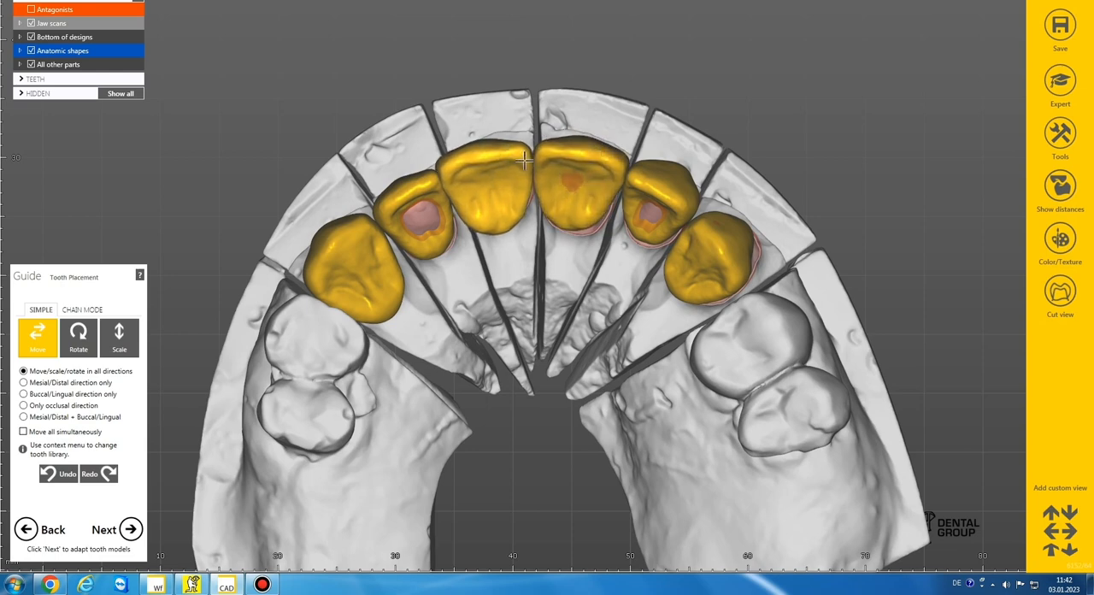
pyautogui.moveTo(608, 186); pyautogui.dragTo(622, 182, button='right')
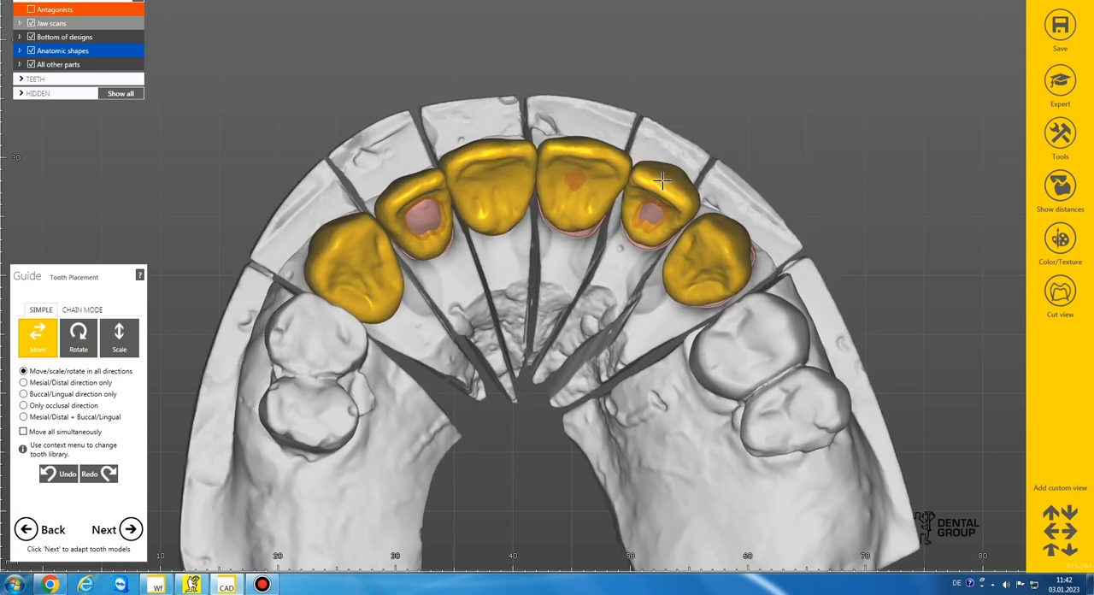
pyautogui.keyDown('ctrl'); pyautogui.moveTo(661, 182); pyautogui.dragTo(669, 176); pyautogui.keyUp('ctrl')
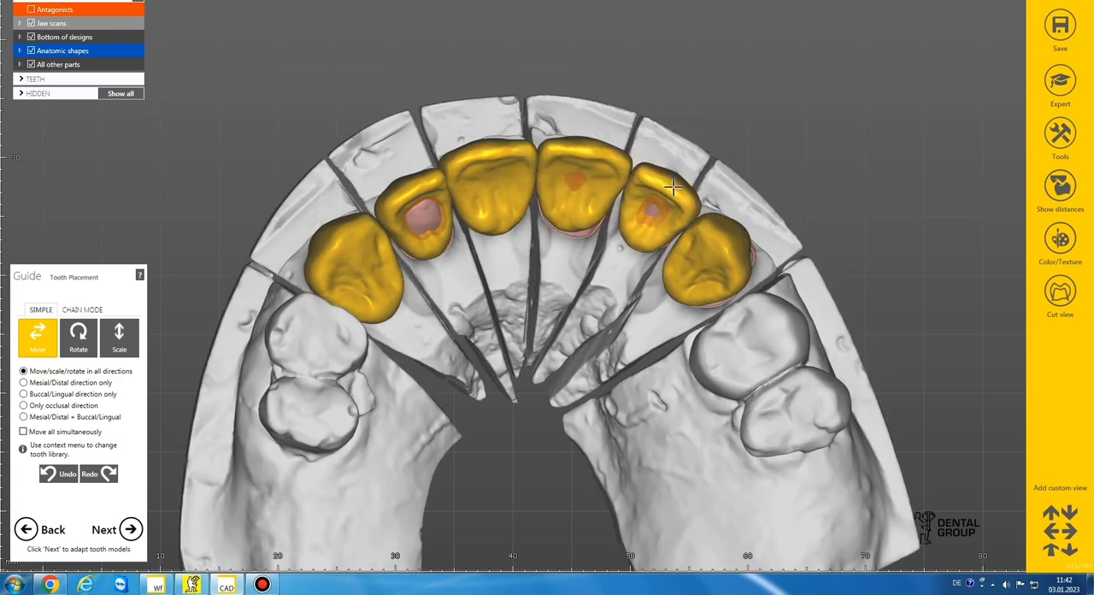
pyautogui.keyDown('ctrl'); pyautogui.moveTo(716, 254); pyautogui.dragTo(731, 253); pyautogui.keyUp('ctrl')
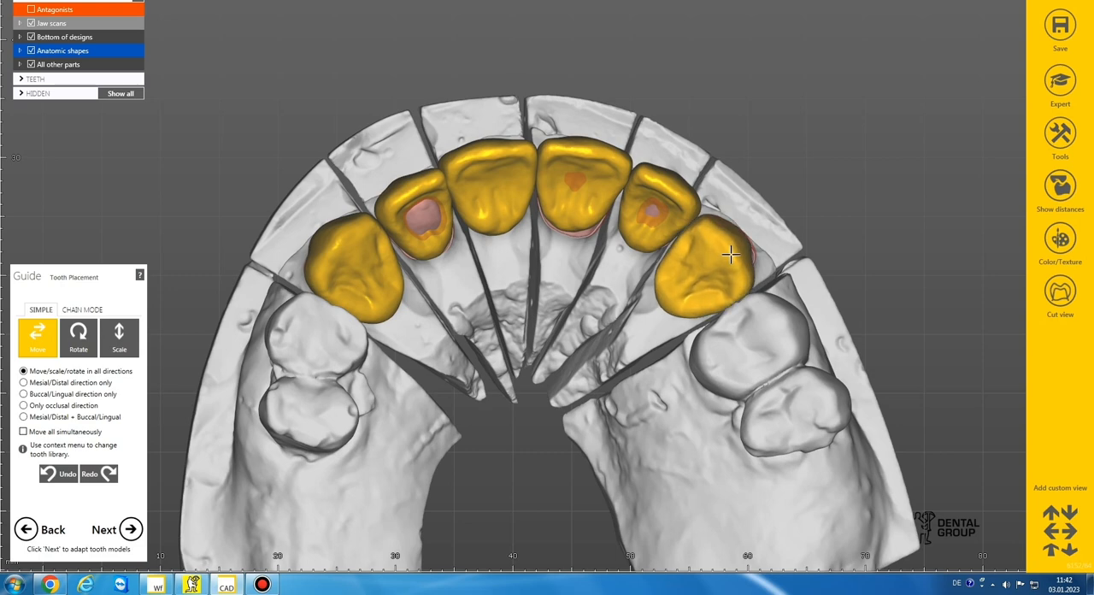
# Step: Compare the front teeth with the bare stumps by temporarily hiding the anatomic shapes, and align the incisal edges in the front view
pyautogui.scroll(-3, 577, 194)
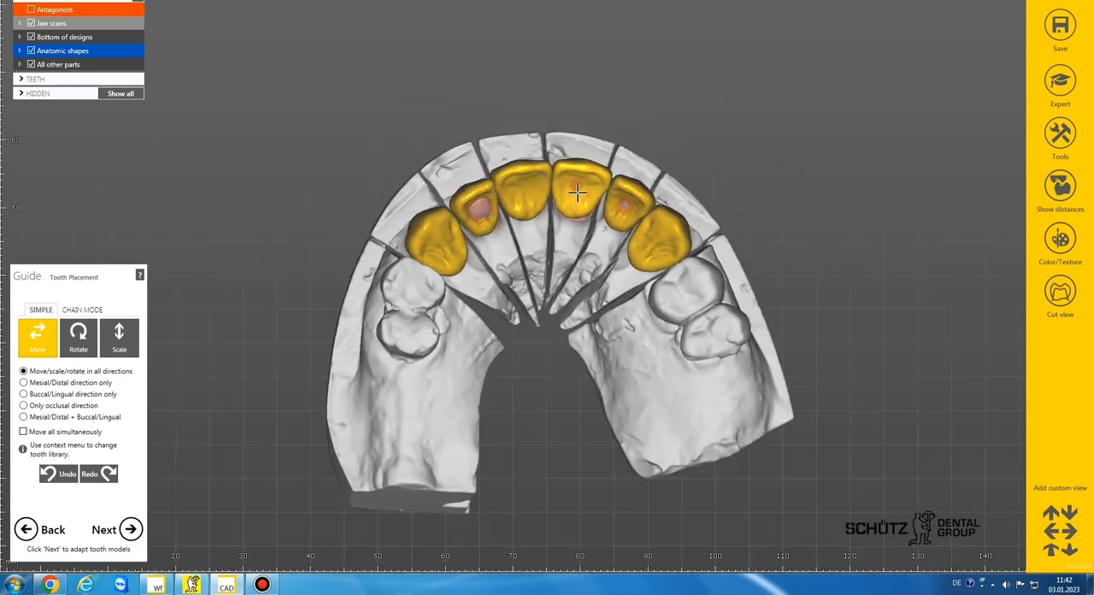
pyautogui.scroll(-2, 577, 194)
pyautogui.moveTo(577, 194); pyautogui.dragTo(511, 119, button='right')
pyautogui.scroll(3, 522, 144)
pyautogui.scroll(2, 511, 135)
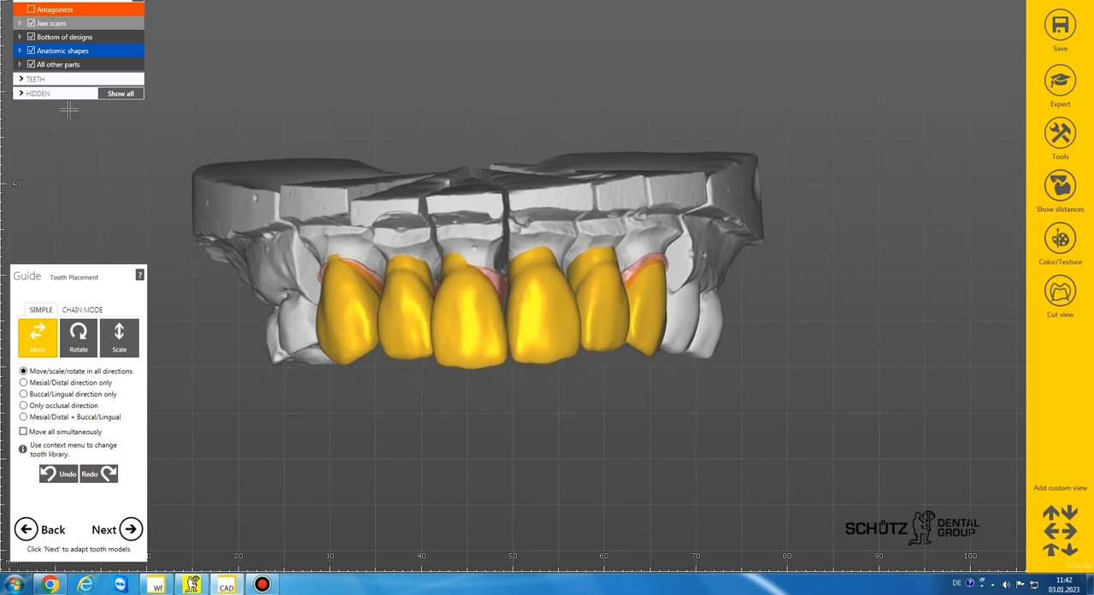
pyautogui.click(31, 51)
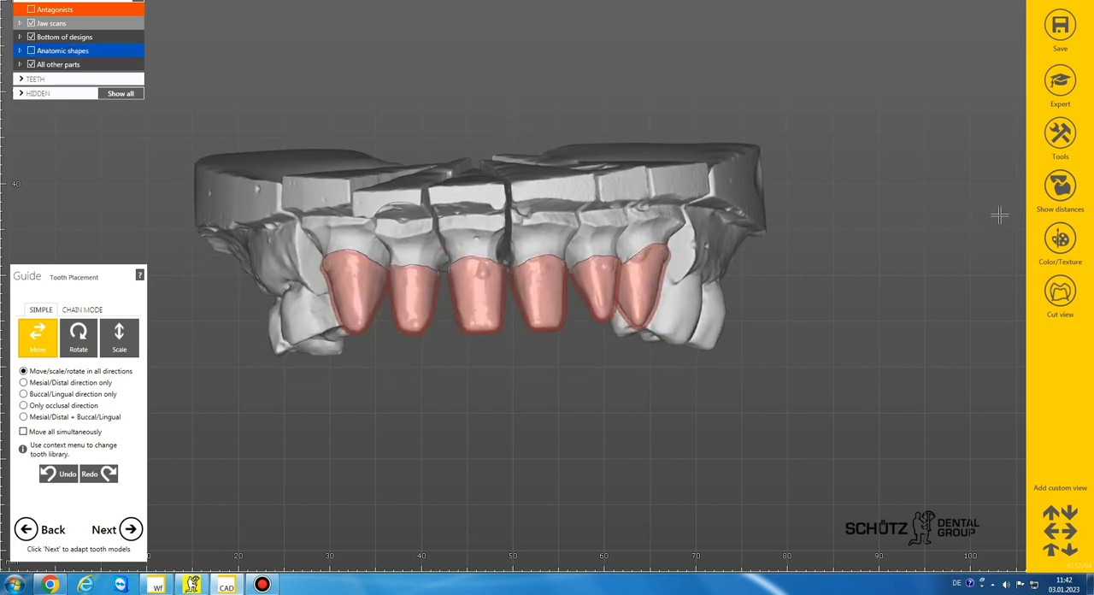
pyautogui.moveTo(999, 216); pyautogui.dragTo(1005, 235, button='right')
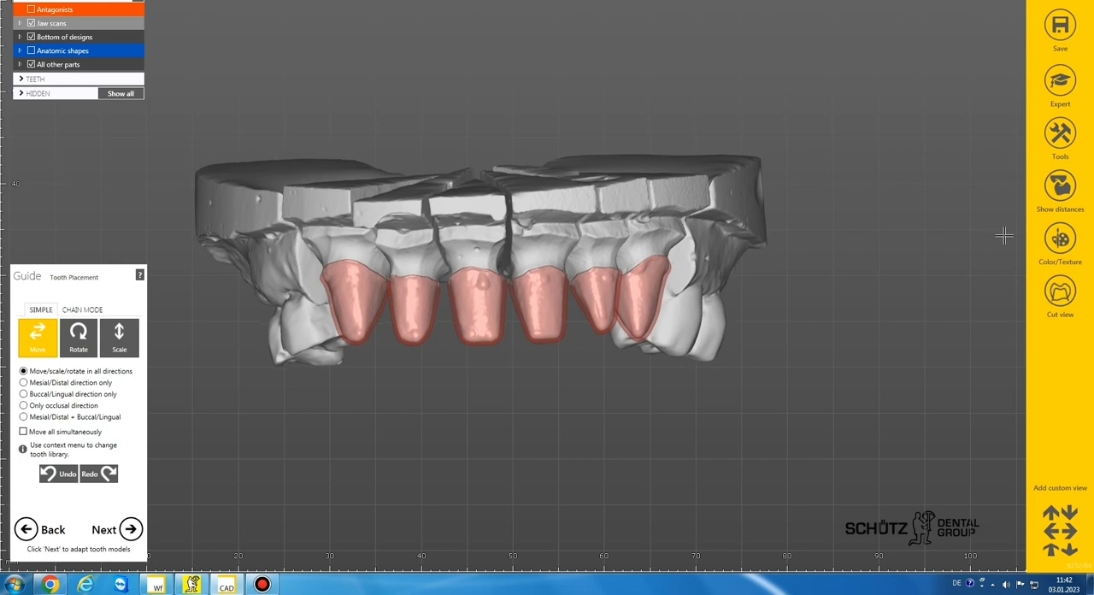
pyautogui.moveTo(938, 317); pyautogui.dragTo(936, 318, button='right')
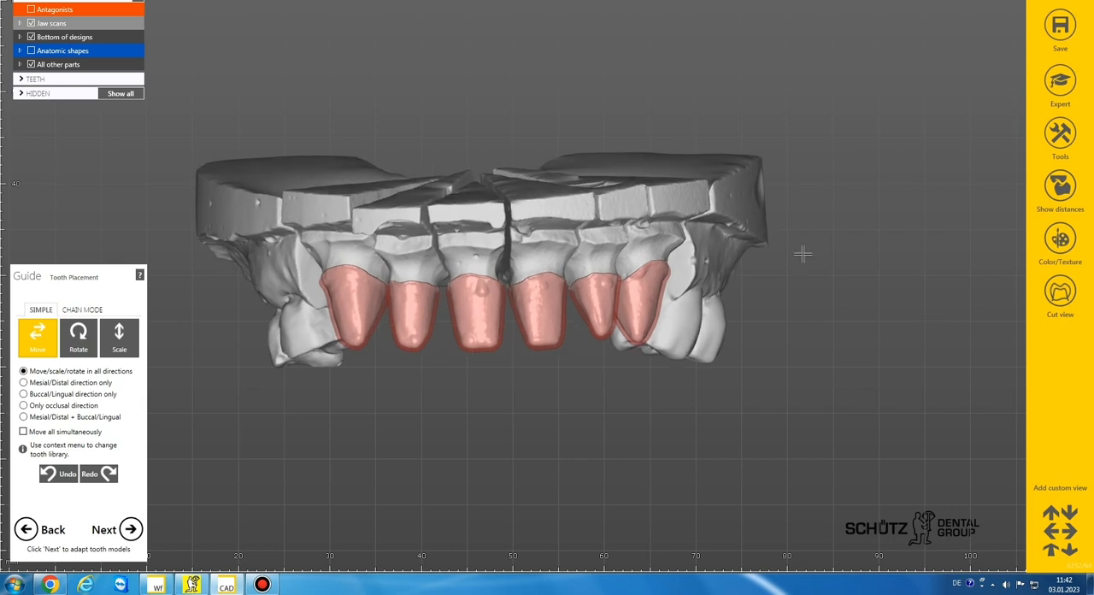
pyautogui.click(32, 51)
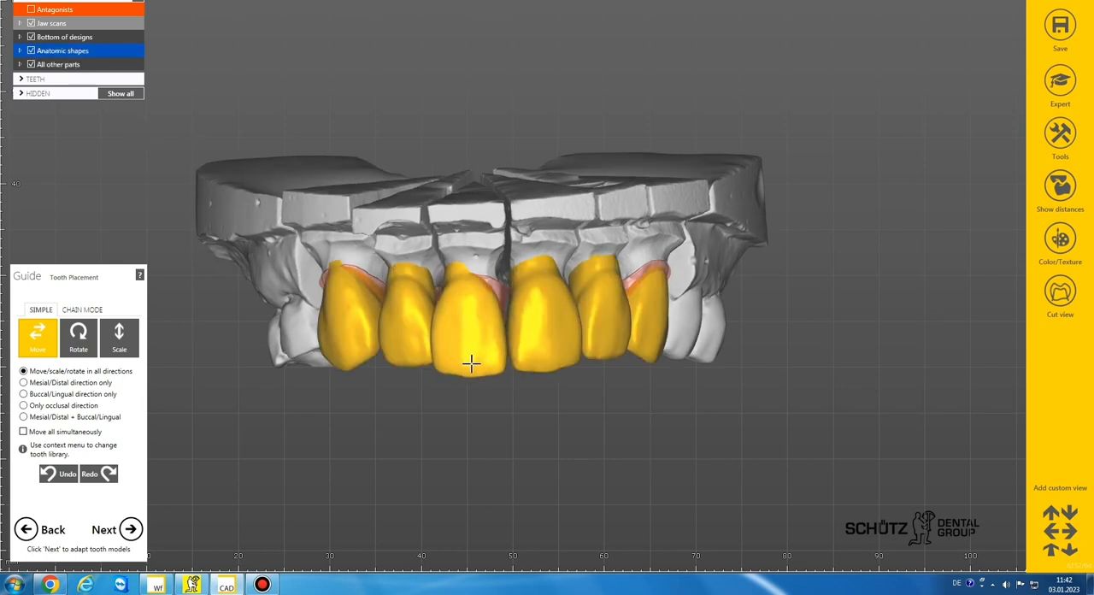
pyautogui.moveTo(471, 364); pyautogui.dragTo(476, 354)
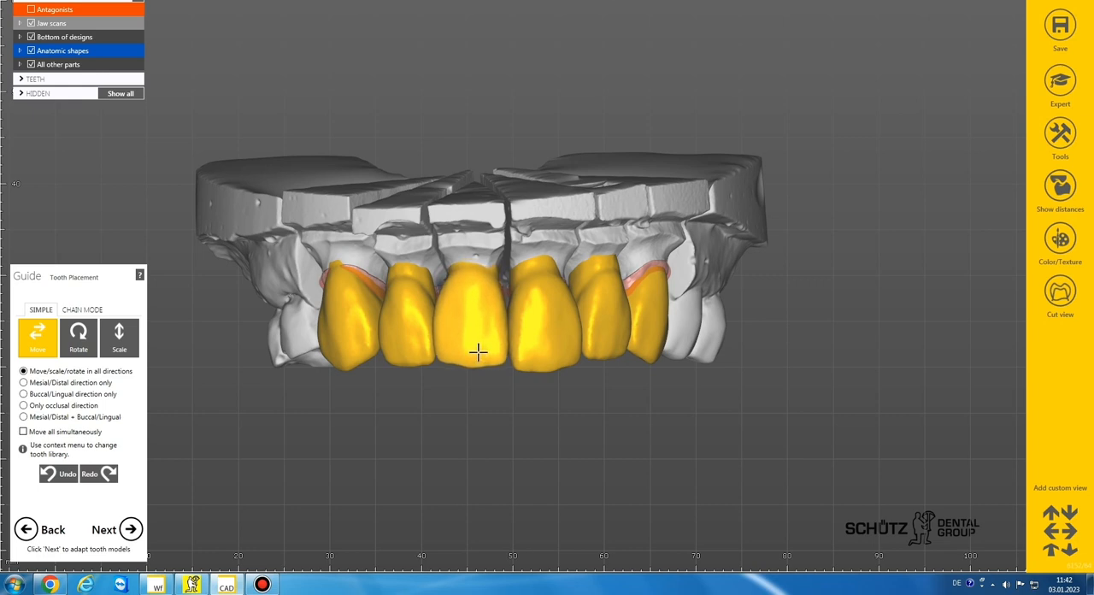
pyautogui.moveTo(547, 362); pyautogui.dragTo(544, 357)
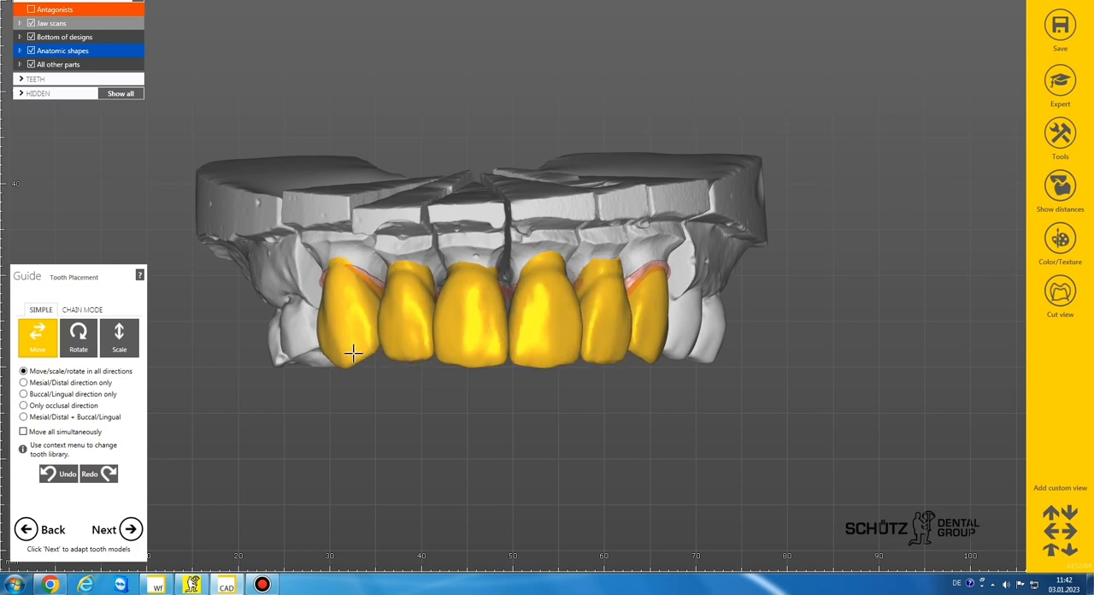
# Step: Show the distances on the tooth models, check the contact areas from the occlusal side, and proceed to free-forming
pyautogui.scroll(-5, 577, 394)
pyautogui.moveTo(577, 394); pyautogui.dragTo(551, 332, button='right')
pyautogui.click(1061, 189)
pyautogui.scroll(5, 555, 342)
pyautogui.scroll(4, 377, 325)
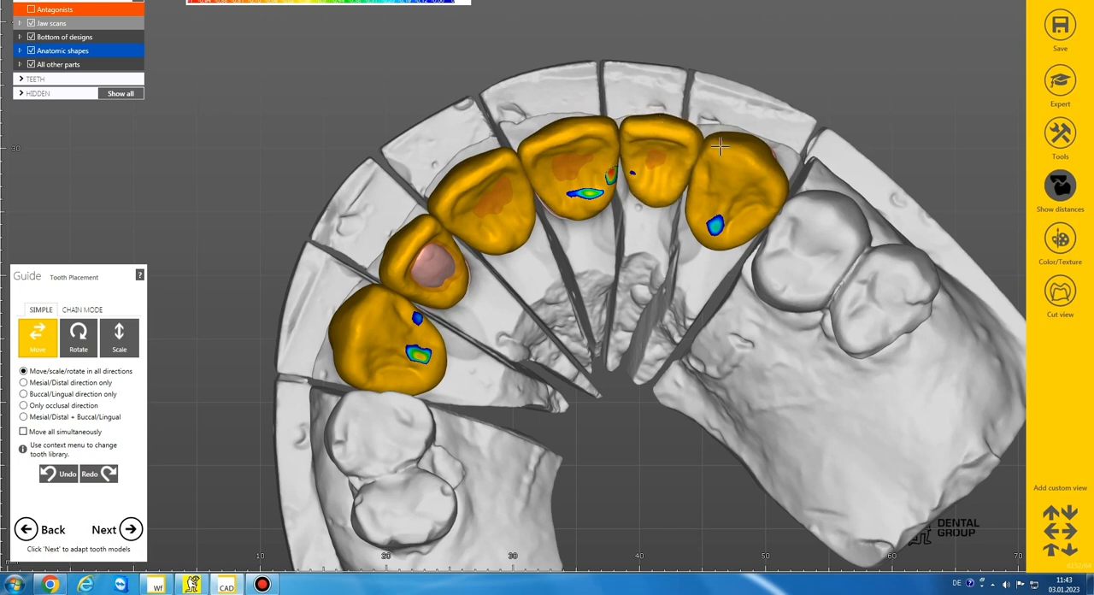
pyautogui.moveTo(367, 248); pyautogui.dragTo(270, 479, button='right')
pyautogui.scroll(-5, 295, 453)
pyautogui.click(131, 529)
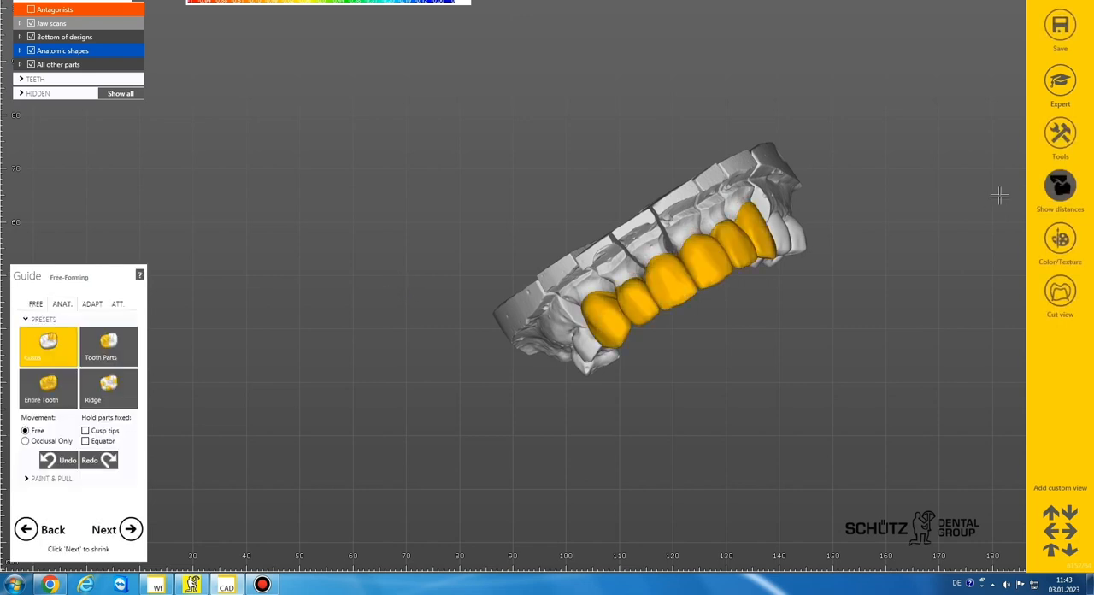
# Step: Smooth the surfaces of the anterior crowns with the free-forming Smooth/Flatten brush, using a larger brush size
pyautogui.click(37, 305)
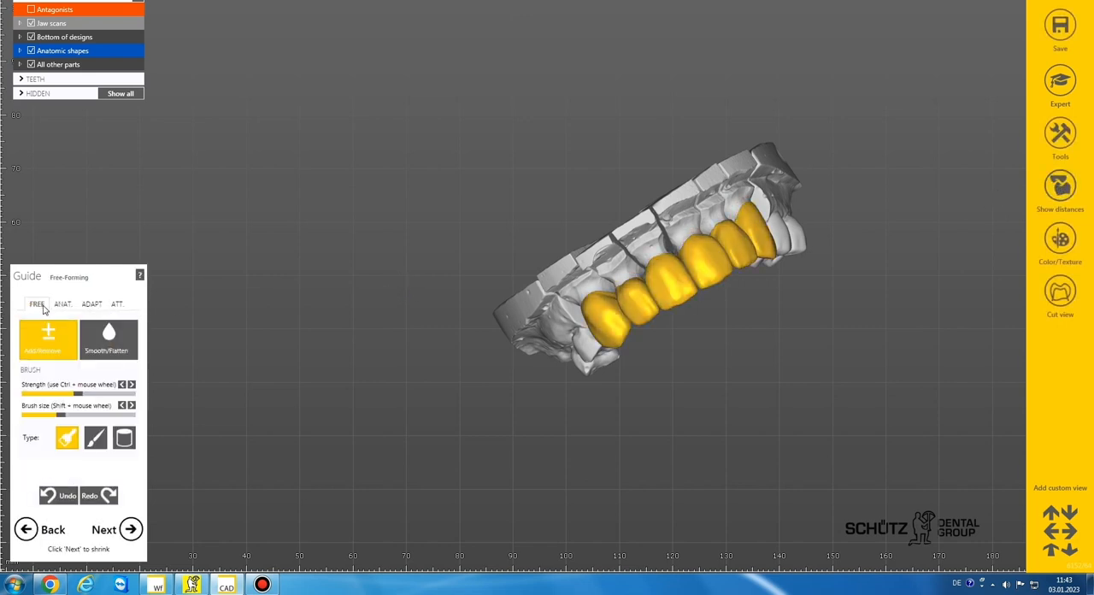
pyautogui.scroll(5, 693, 335)
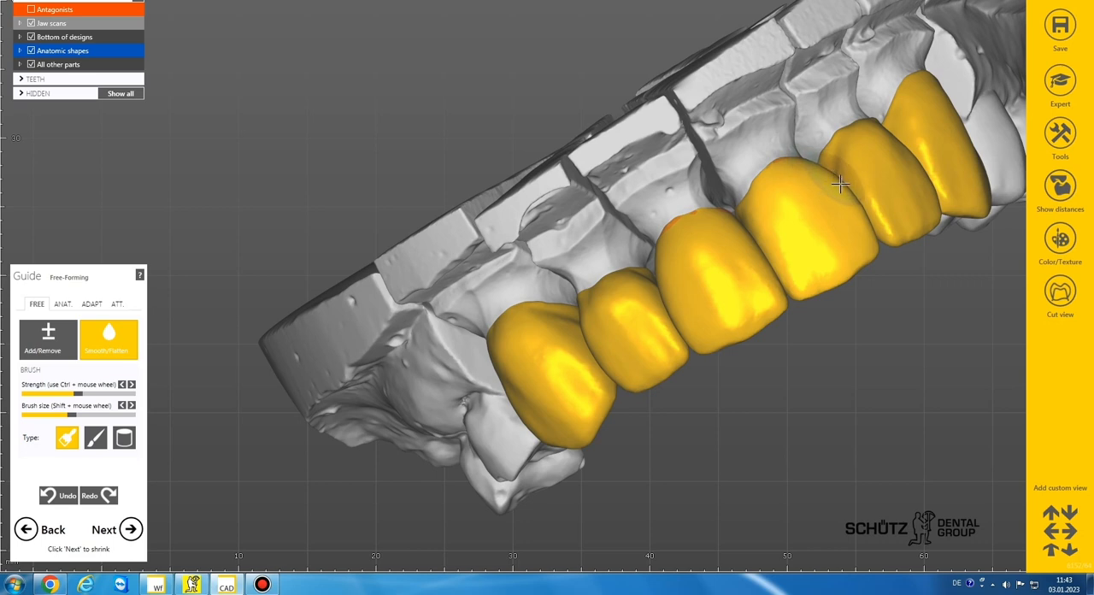
pyautogui.scroll(-3, 781, 202)
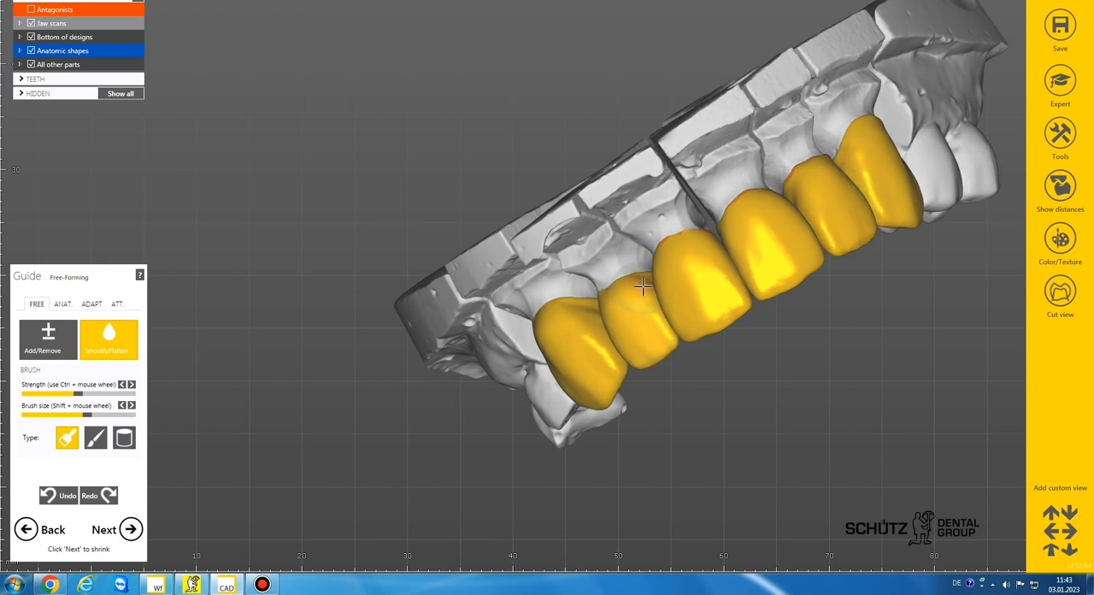
pyautogui.scroll(-3, 623, 280)
pyautogui.moveTo(624, 278); pyautogui.dragTo(663, 274, button='right')
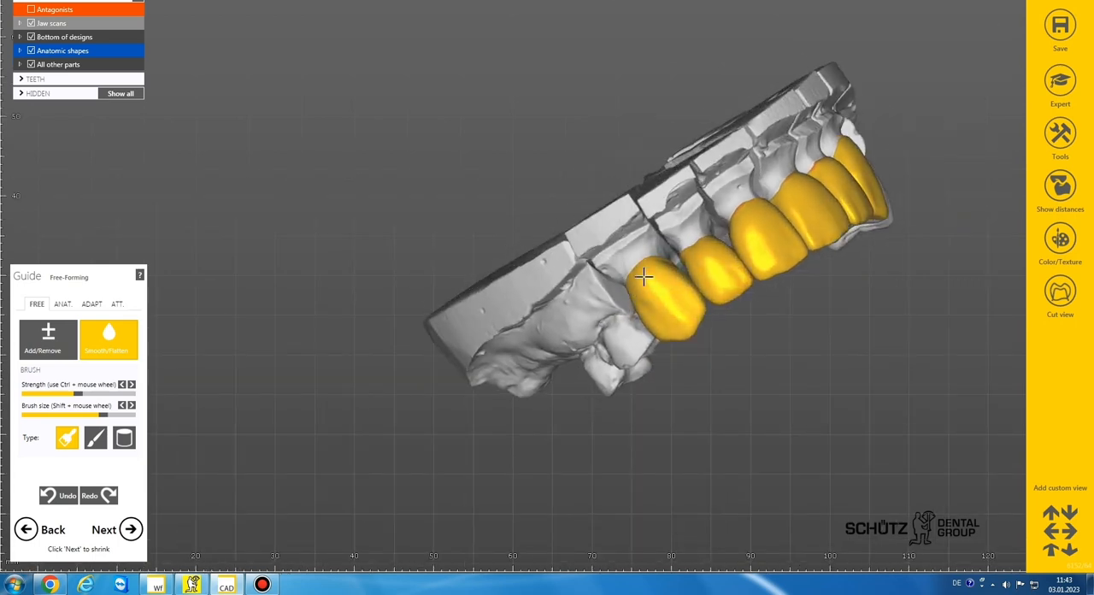
pyautogui.scroll(5, 696, 291)
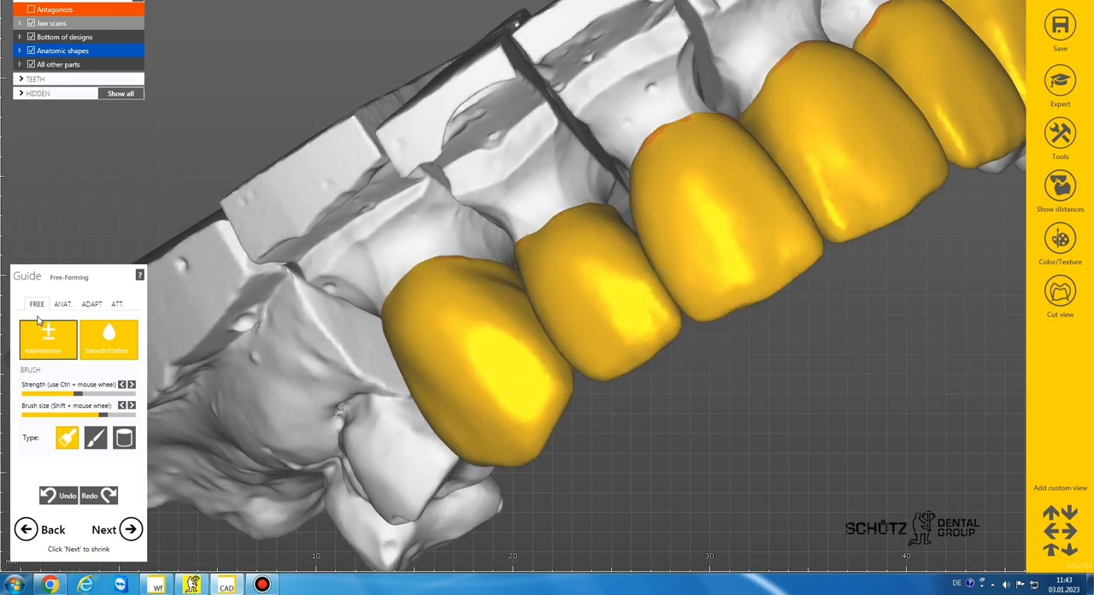
# Step: Refine the shape of the anterior crowns with the anatomic Tooth Parts preset, keeping movement free
pyautogui.click(62, 303)
pyautogui.click(101, 344)
pyautogui.scroll(-5, 635, 288)
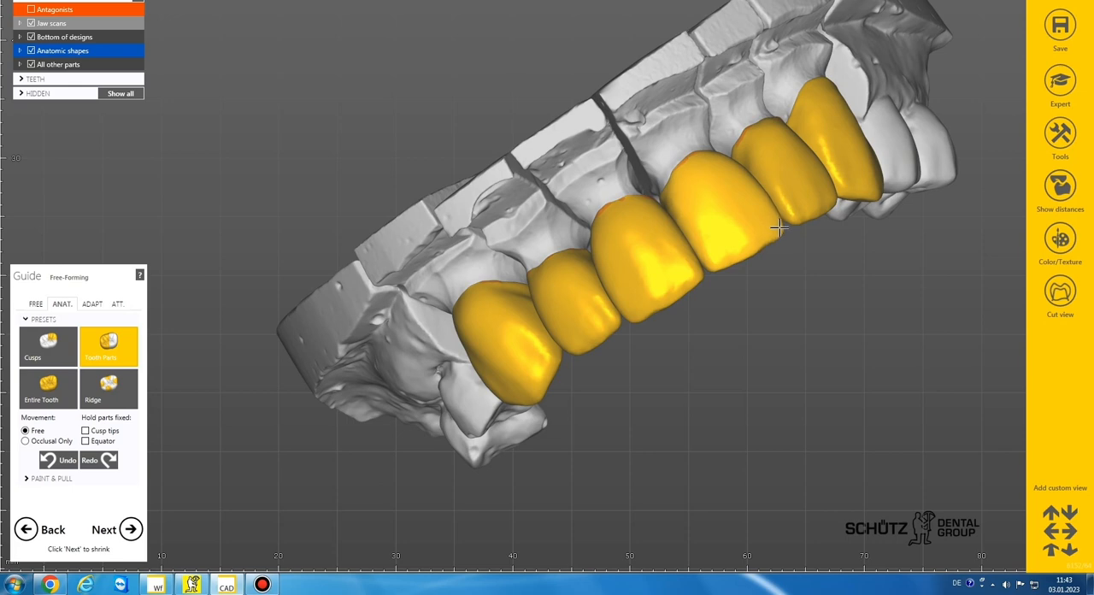
pyautogui.scroll(-4, 713, 271)
pyautogui.moveTo(713, 271); pyautogui.dragTo(713, 271, button='right')
pyautogui.scroll(3, 712, 271)
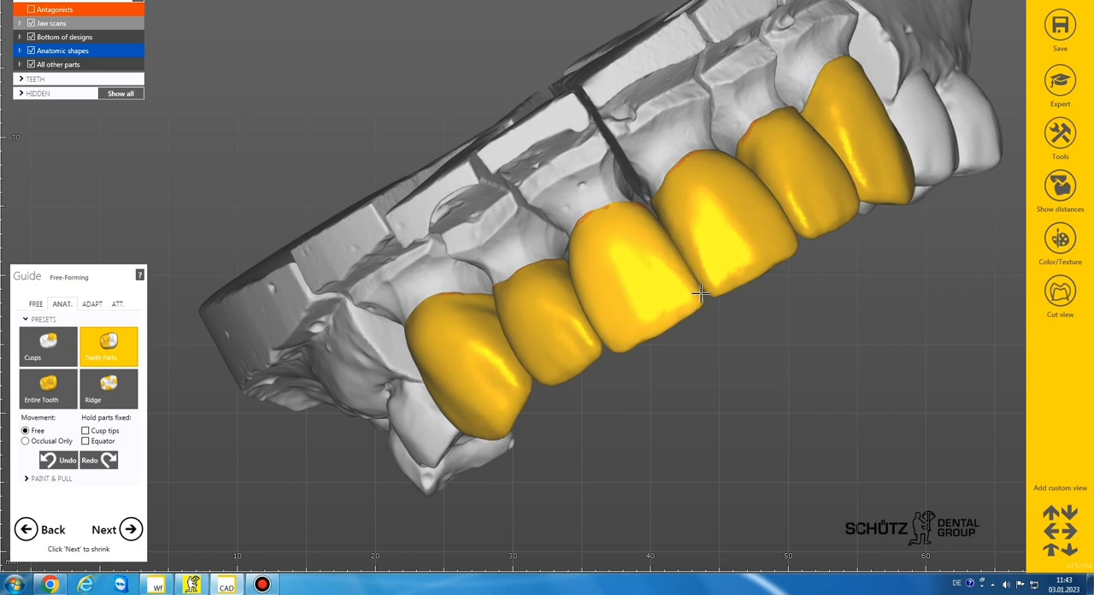
# Step: Adjust the anterior crowns with the anatomic Entire Tooth preset, keeping movement free
pyautogui.click(58, 391)
pyautogui.moveTo(659, 265); pyautogui.dragTo(607, 245, button='right')
pyautogui.scroll(-5, 605, 248)
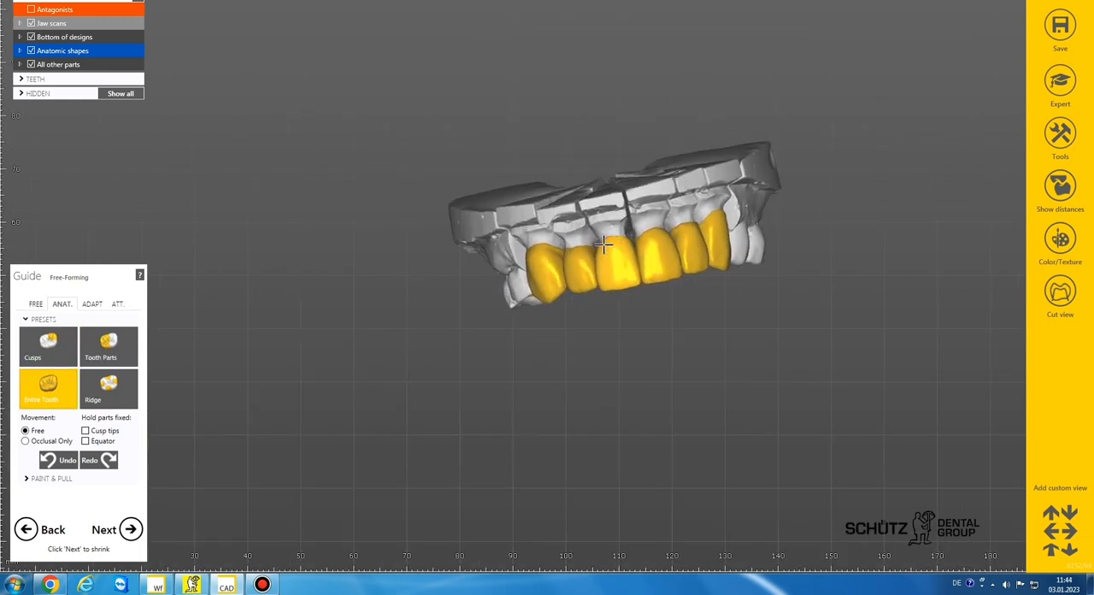
pyautogui.scroll(5, 629, 281)
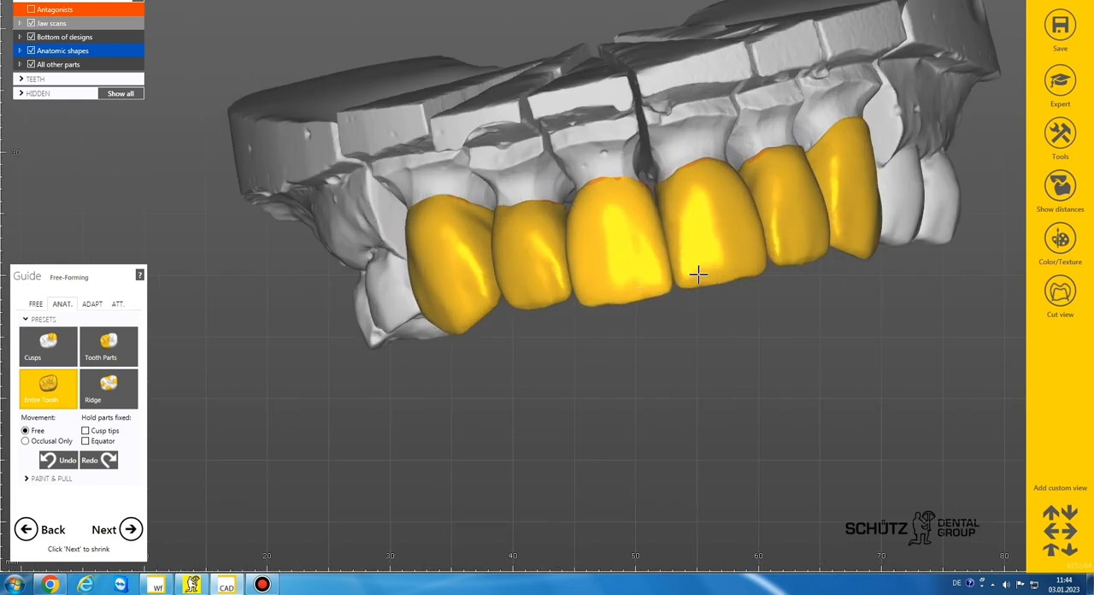
# Step: Sculpt labial ridges and grooves on the two central incisor crowns using the free-forming Add/Remove brush at a small brush size
pyautogui.click(35, 303)
pyautogui.scroll(6, 585, 341)
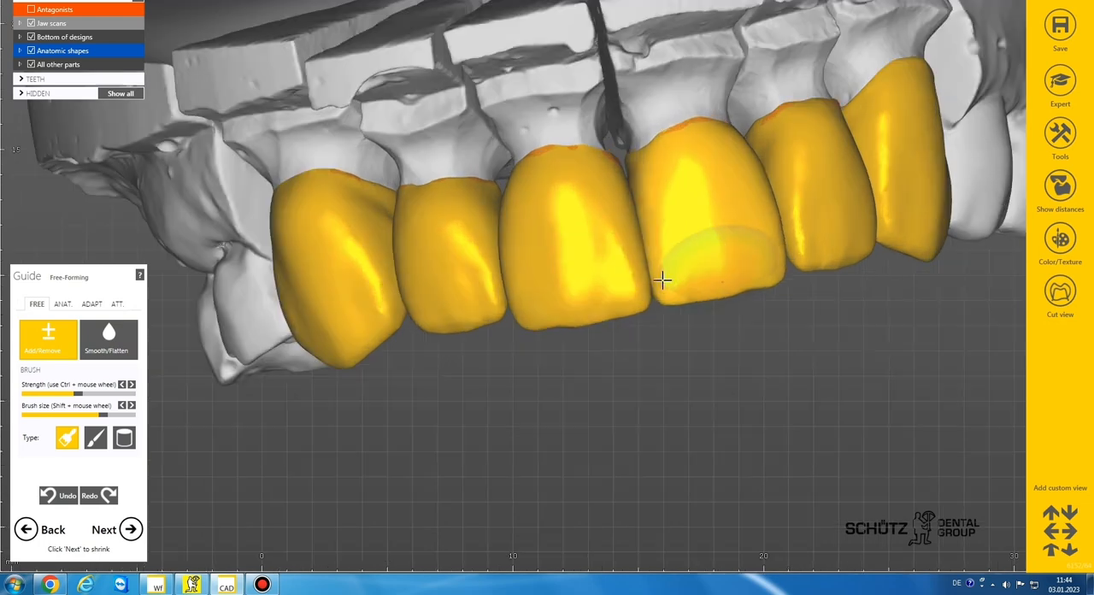
pyautogui.keyDown('shift'); pyautogui.scroll(-5, 617, 301); pyautogui.keyUp('shift')
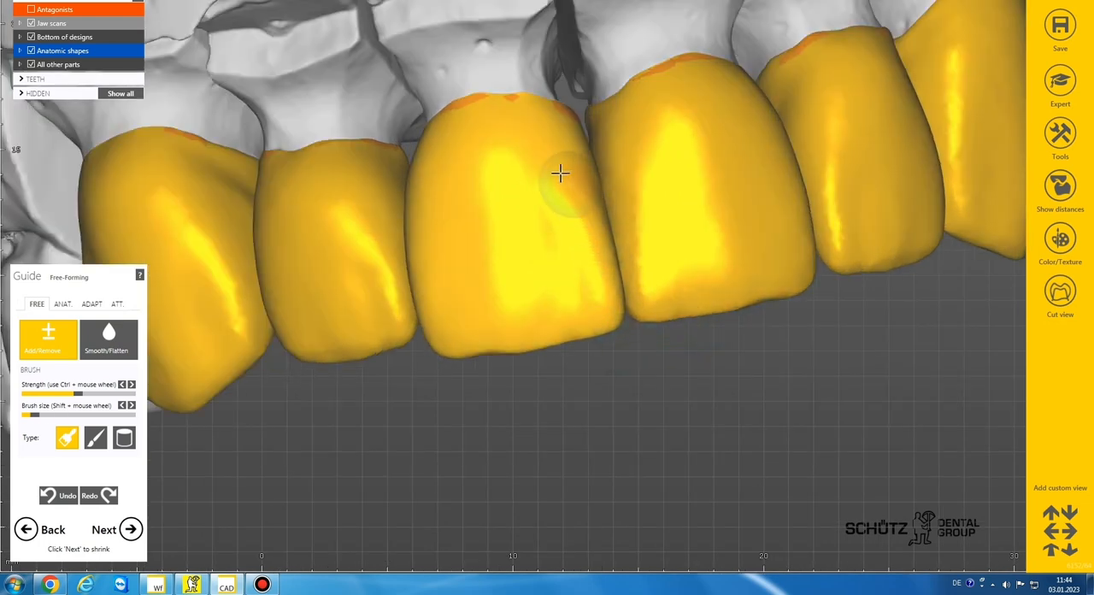
pyautogui.moveTo(477, 121); pyautogui.dragTo(630, 303)
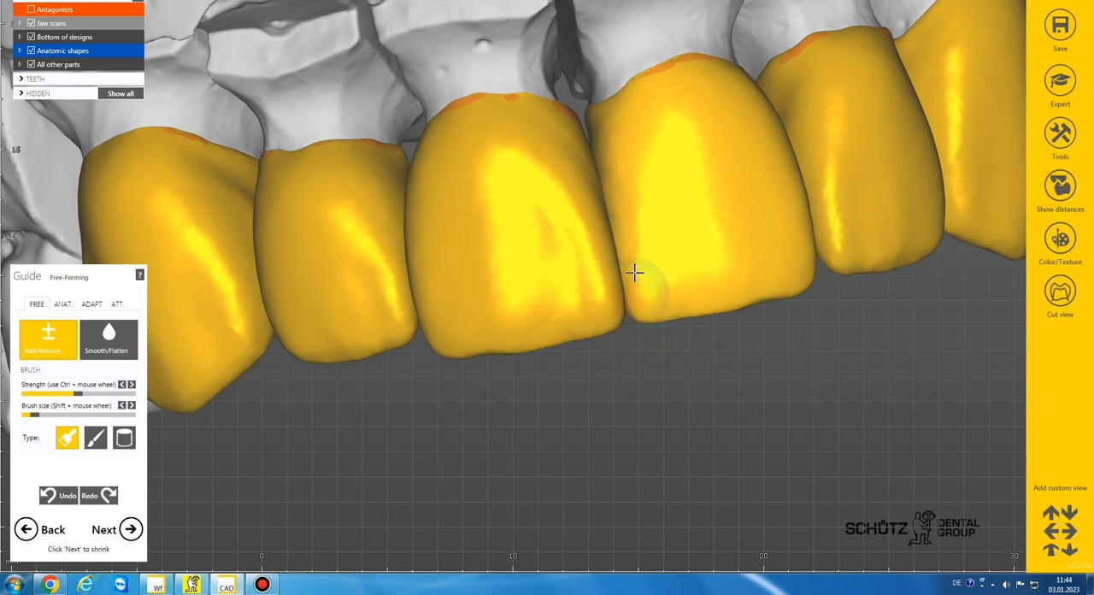
pyautogui.scroll(-5, 676, 251)
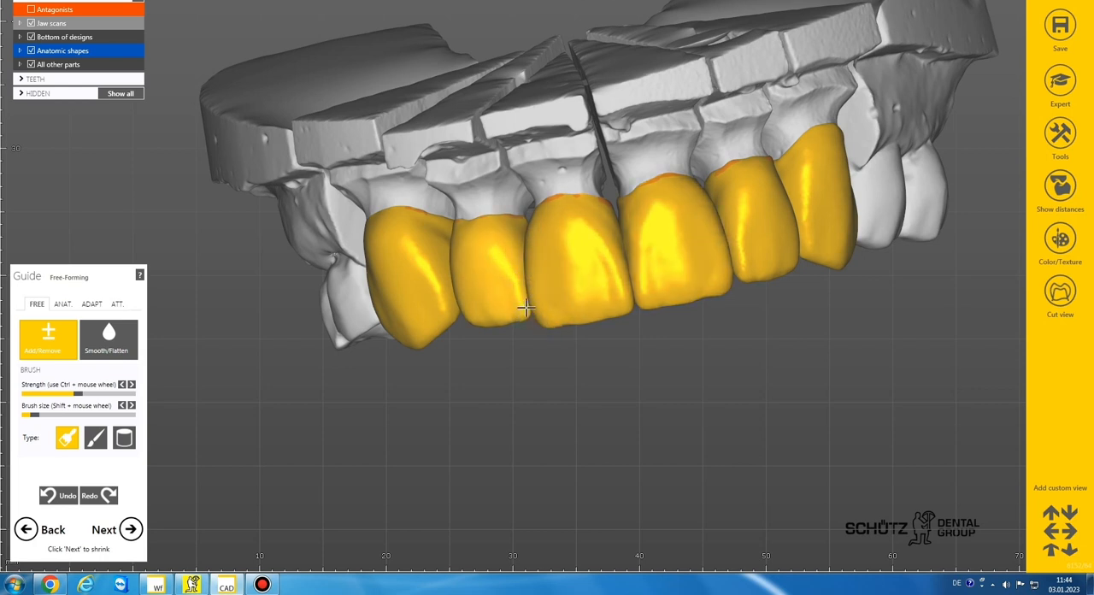
pyautogui.scroll(-5, 615, 246)
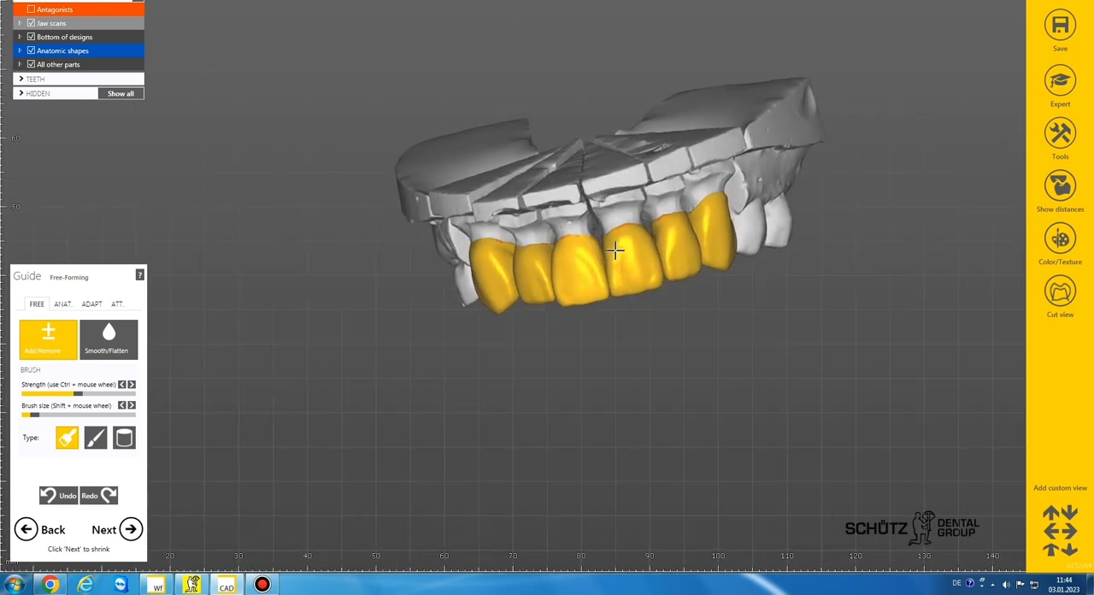
pyautogui.scroll(6, 655, 265)
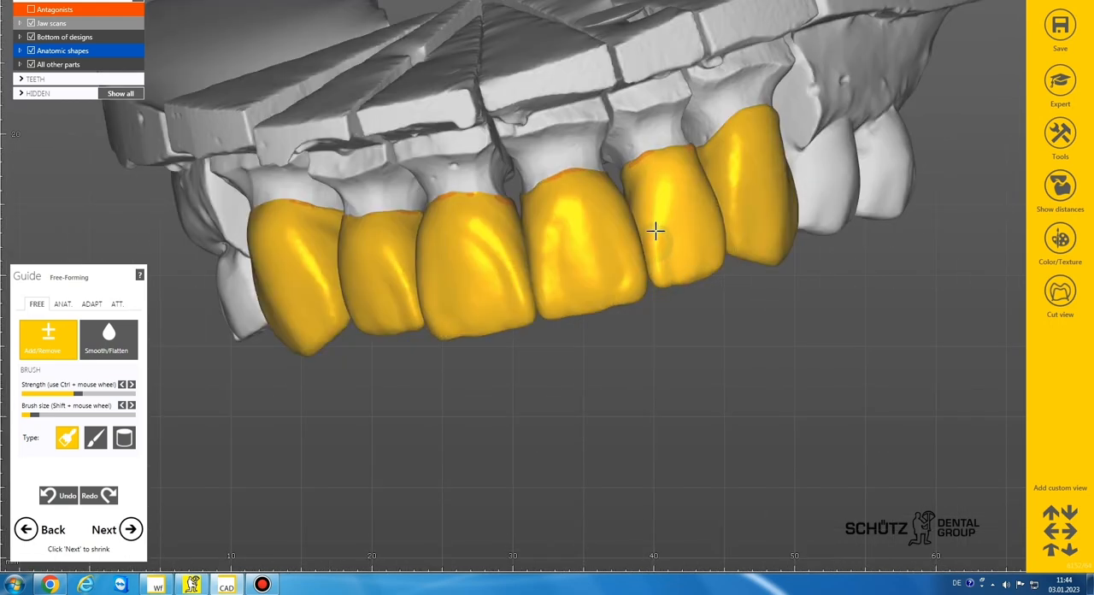
# Step: Sculpt labial relief on the patient's left lateral incisor and canine crowns with the small Add/Remove brush
pyautogui.scroll(-5, 661, 229)
pyautogui.moveTo(661, 230); pyautogui.dragTo(653, 244, button='right')
pyautogui.moveTo(653, 245); pyautogui.dragTo(630, 287, button='middle')
pyautogui.moveTo(631, 287); pyautogui.dragTo(622, 286, button='right')
pyautogui.scroll(5, 622, 286)
pyautogui.scroll(3, 623, 287)
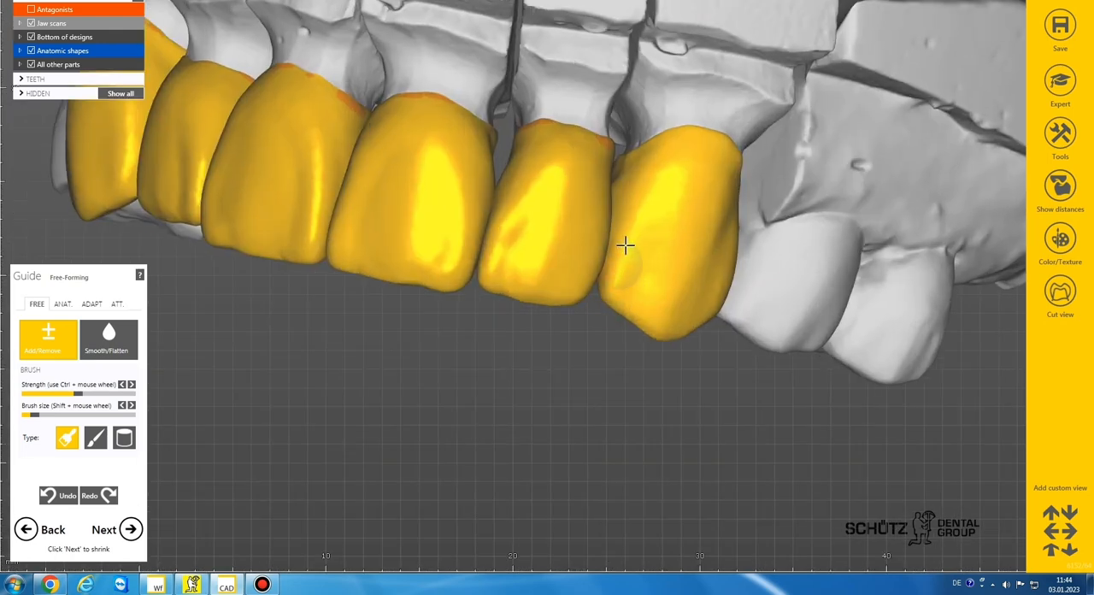
pyautogui.scroll(-3, 670, 215)
# Step: Sculpt labial relief on the patient's right canine crown, and detail the central incisors near their incisal edges with a smaller Add/Remove brush
pyautogui.moveTo(670, 216)
pyautogui.mouseDown(button='right')
pyautogui.moveTo(654, 259)
pyautogui.moveTo(518, 241)
pyautogui.mouseUp(button='right')
pyautogui.scroll(3, 447, 244)
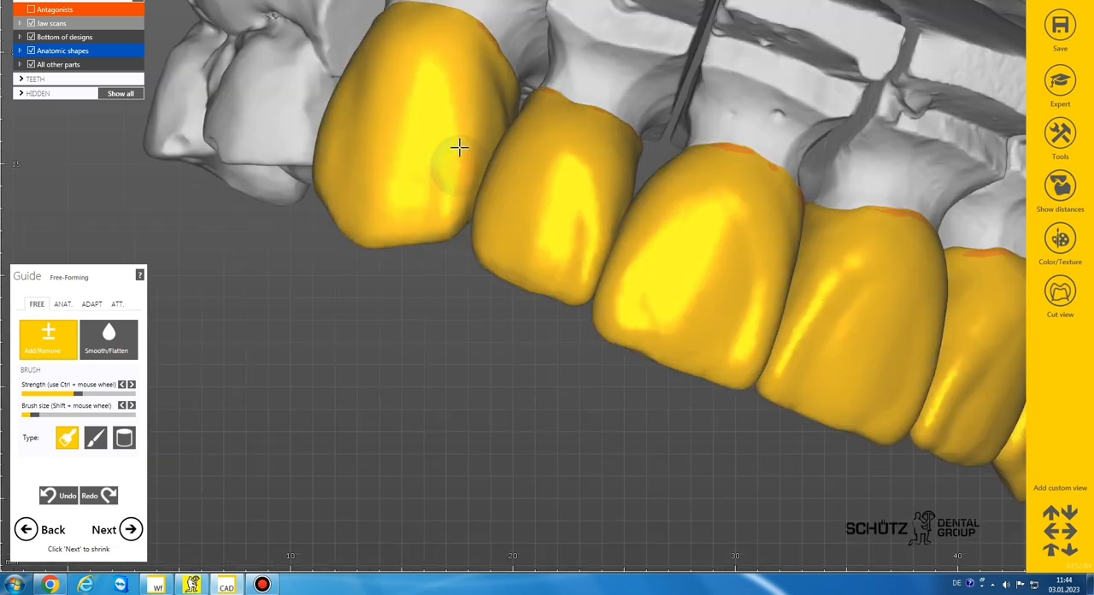
pyautogui.scroll(-2, 491, 223)
pyautogui.moveTo(498, 237); pyautogui.dragTo(486, 241, button='right')
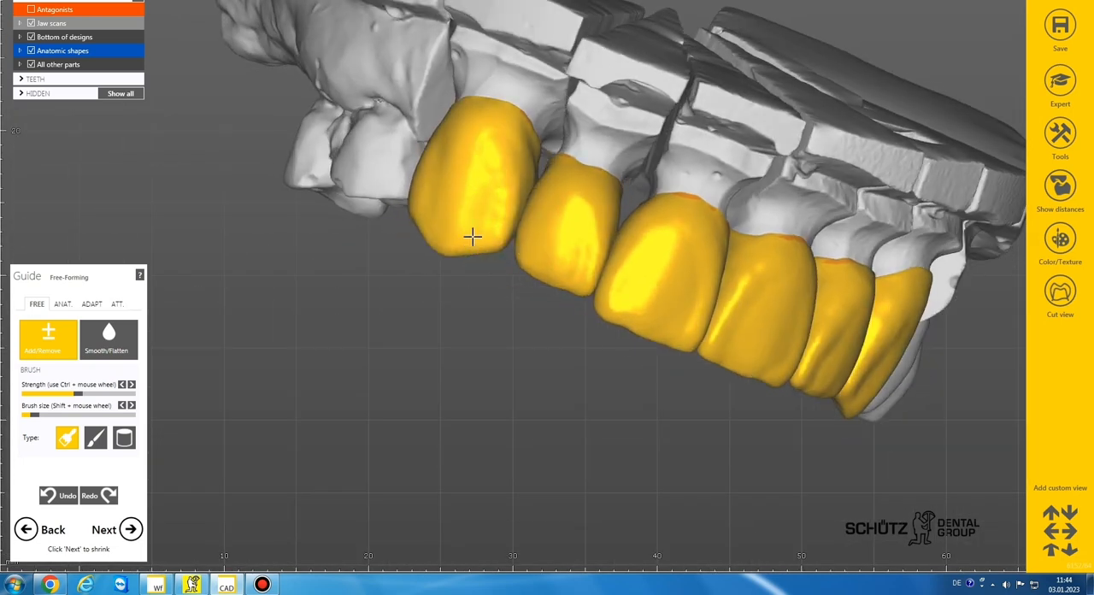
pyautogui.scroll(-3, 540, 312)
pyautogui.scroll(4, 590, 310)
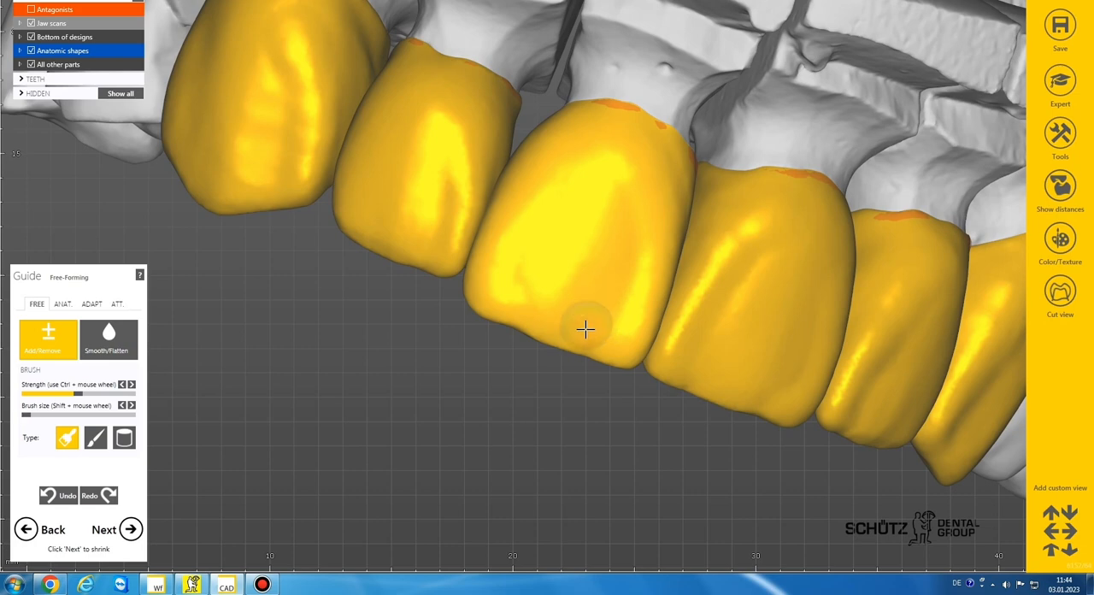
pyautogui.scroll(-3, 673, 382)
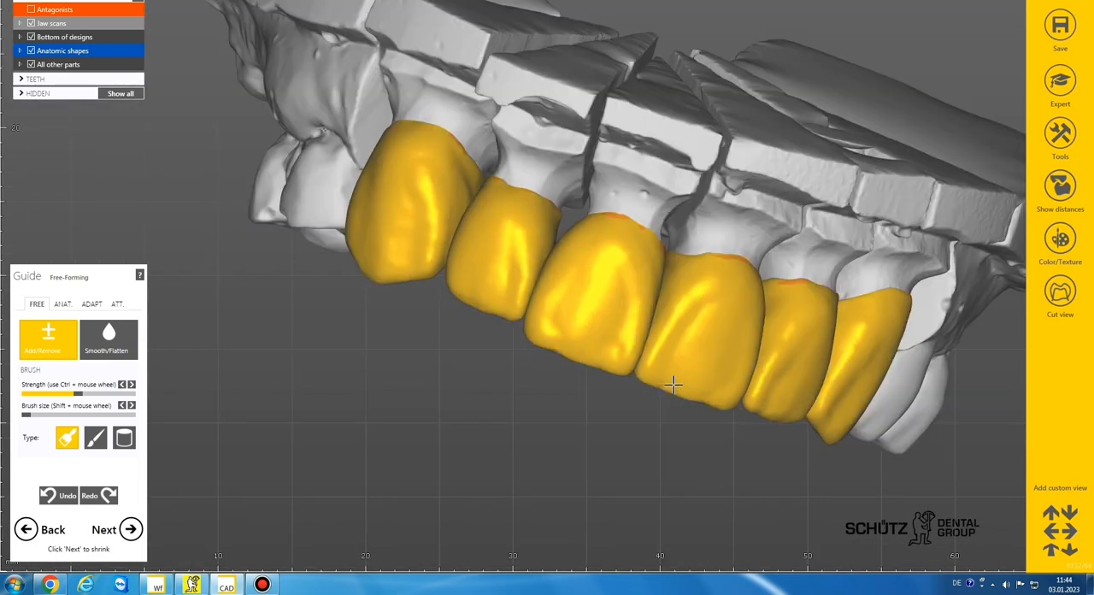
# Step: Soften the sculpted labial relief across all anterior crowns using the Smooth/Flatten brush at a large brush size
pyautogui.click(120, 356)
pyautogui.scroll(-3, 419, 265)
pyautogui.keyDown('shift'); pyautogui.scroll(2, 411, 253); pyautogui.keyUp('shift')
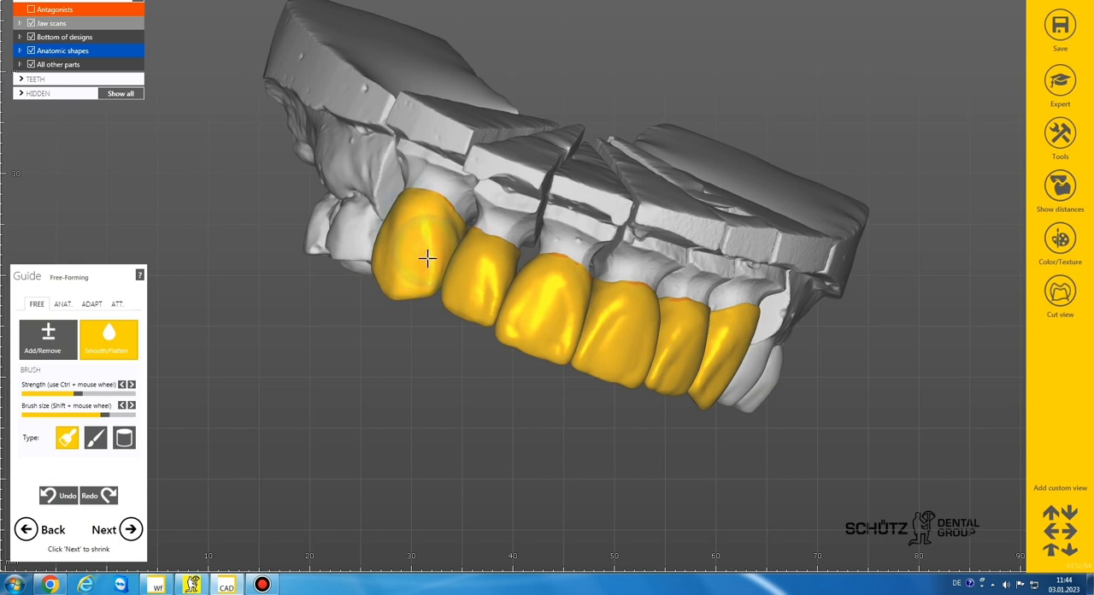
pyautogui.moveTo(520, 316)
pyautogui.mouseDown()
pyautogui.moveTo(567, 337)
pyautogui.moveTo(649, 346)
pyautogui.moveTo(670, 374)
pyautogui.moveTo(714, 380)
pyautogui.mouseUp()
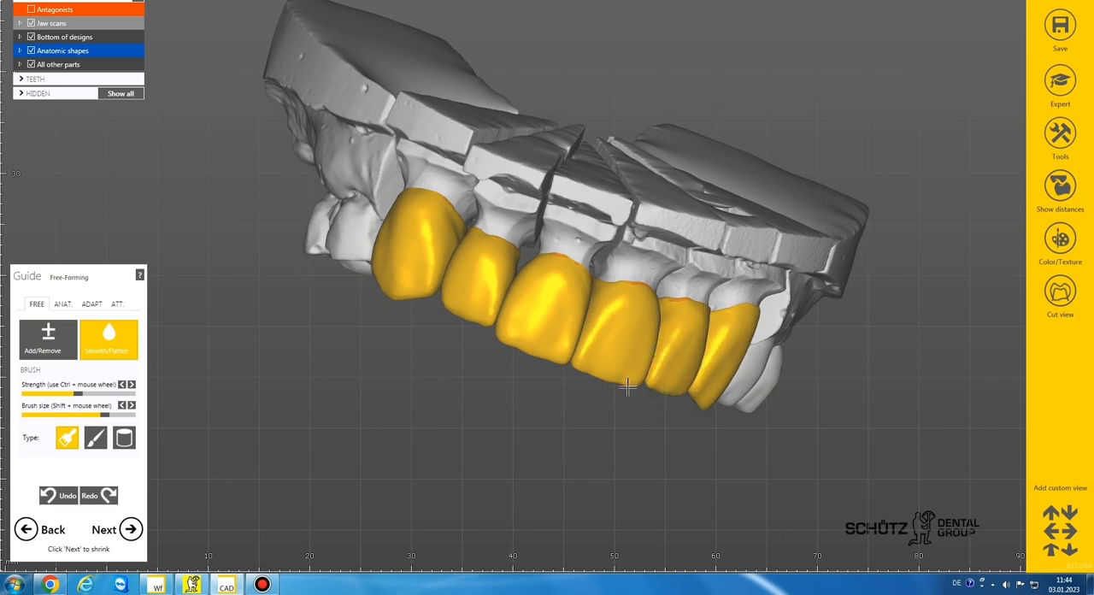
# Step: Smooth the incisal edges of the central incisor crowns with the Smooth/Flatten brush at its smallest size
pyautogui.scroll(-2, 584, 361)
pyautogui.scroll(8, 588, 368)
pyautogui.keyDown('shift'); pyautogui.scroll(-4, 593, 394); pyautogui.keyUp('shift')
pyautogui.keyDown('shift'); pyautogui.scroll(-3, 593, 398); pyautogui.keyUp('shift')
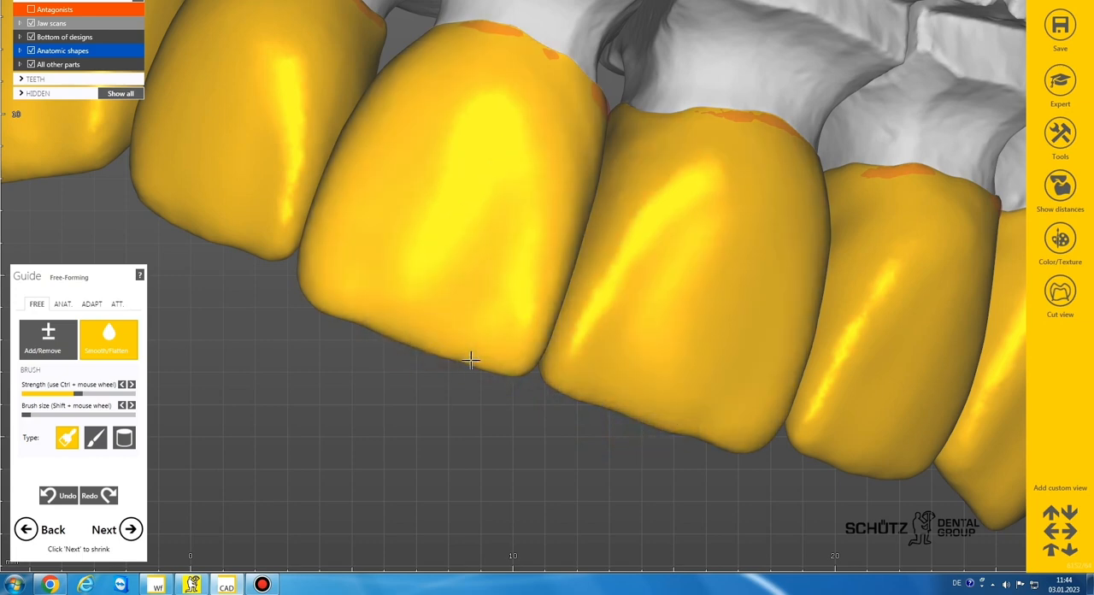
pyautogui.scroll(-8, 471, 360)
pyautogui.moveTo(471, 357); pyautogui.dragTo(471, 355, button='right')
# Step: Refine the incisal edges and corners of the central incisor crowns using the smallest Add/Remove brush
pyautogui.click(51, 342)
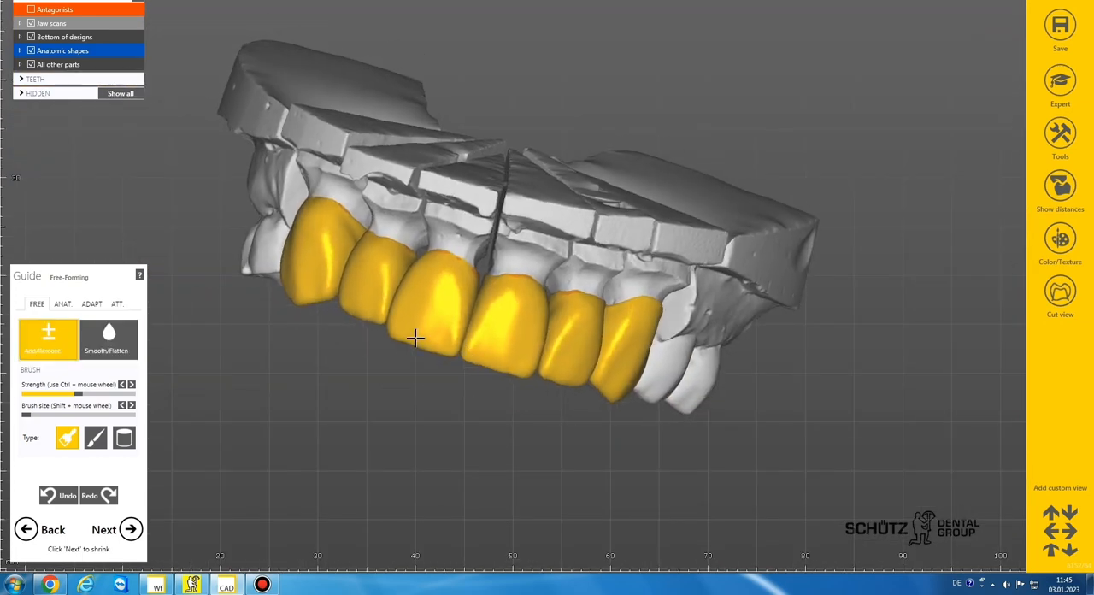
pyautogui.scroll(4, 415, 338)
pyautogui.moveTo(521, 368); pyautogui.dragTo(544, 368)
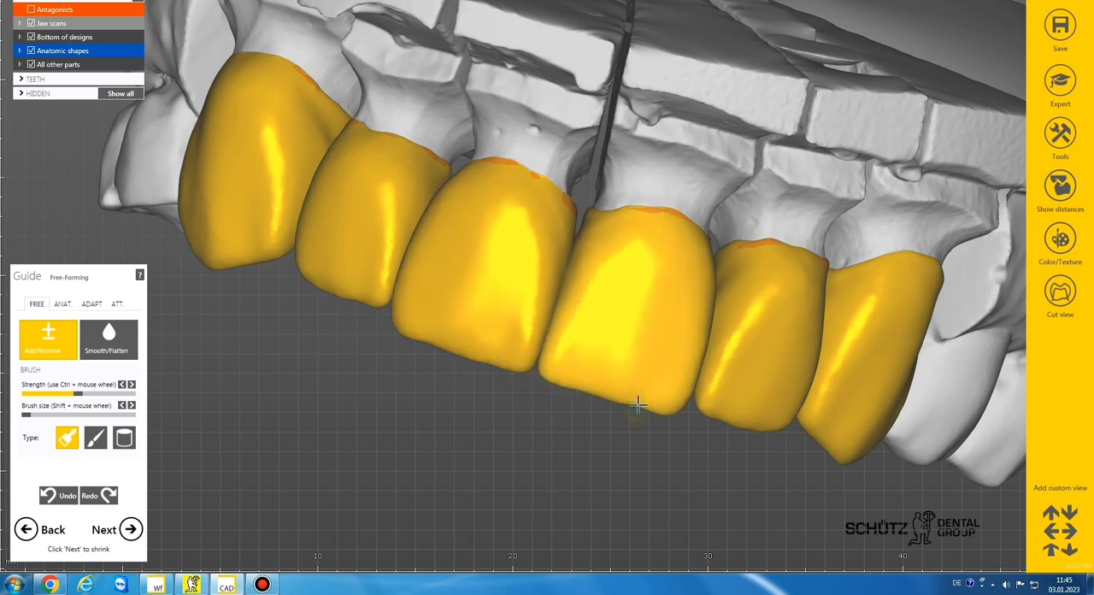
pyautogui.moveTo(638, 404); pyautogui.dragTo(671, 412)
pyautogui.moveTo(666, 412); pyautogui.dragTo(684, 402)
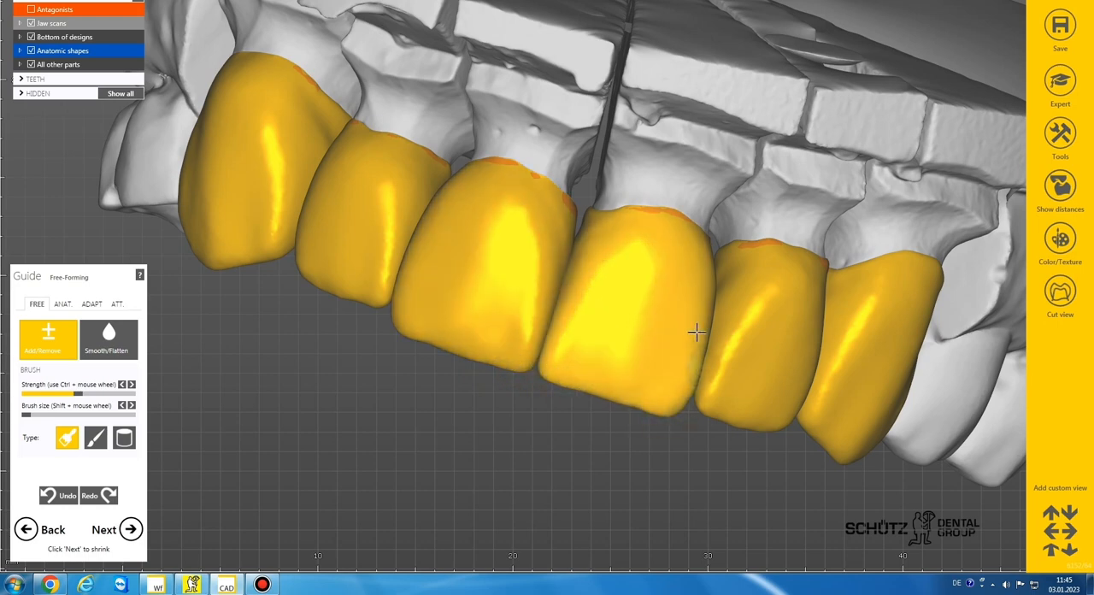
# Step: Touch up the labial contours of the anterior crowns with a slightly larger Add/Remove brush
pyautogui.scroll(-4, 677, 387)
pyautogui.moveTo(676, 387); pyautogui.dragTo(631, 369, button='right')
pyautogui.scroll(-4, 629, 366)
pyautogui.scroll(5, 625, 352)
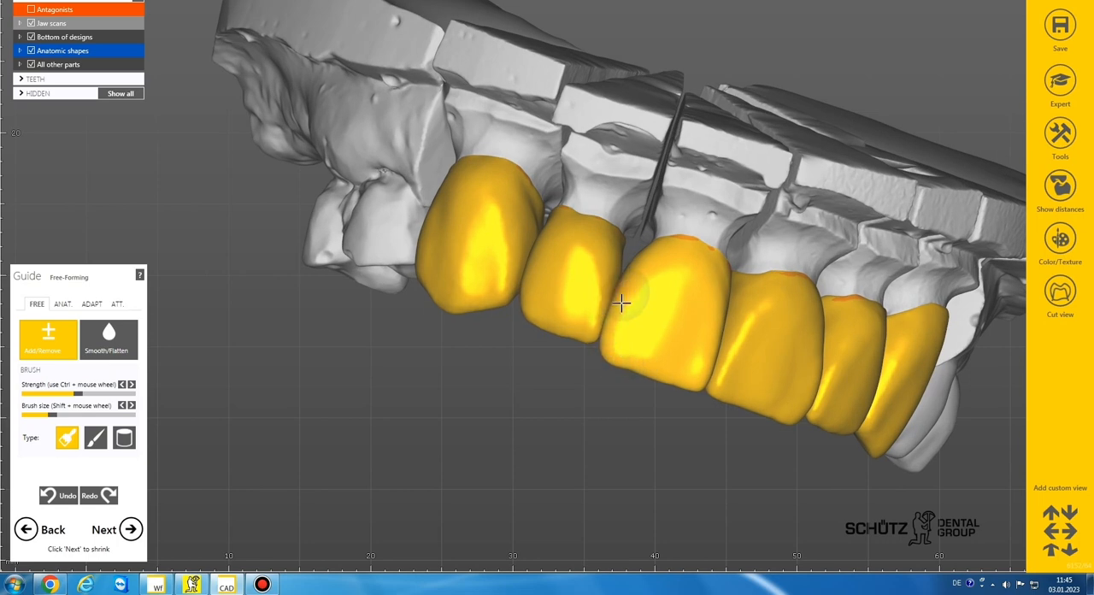
pyautogui.scroll(-5, 591, 379)
pyautogui.moveTo(592, 379); pyautogui.dragTo(547, 384, button='right')
pyautogui.scroll(5, 599, 356)
pyautogui.scroll(-4, 604, 388)
# Step: Smooth the touched-up labial surfaces of the anterior crowns with the Smooth/Flatten brush
pyautogui.click(115, 343)
pyautogui.scroll(4, 556, 371)
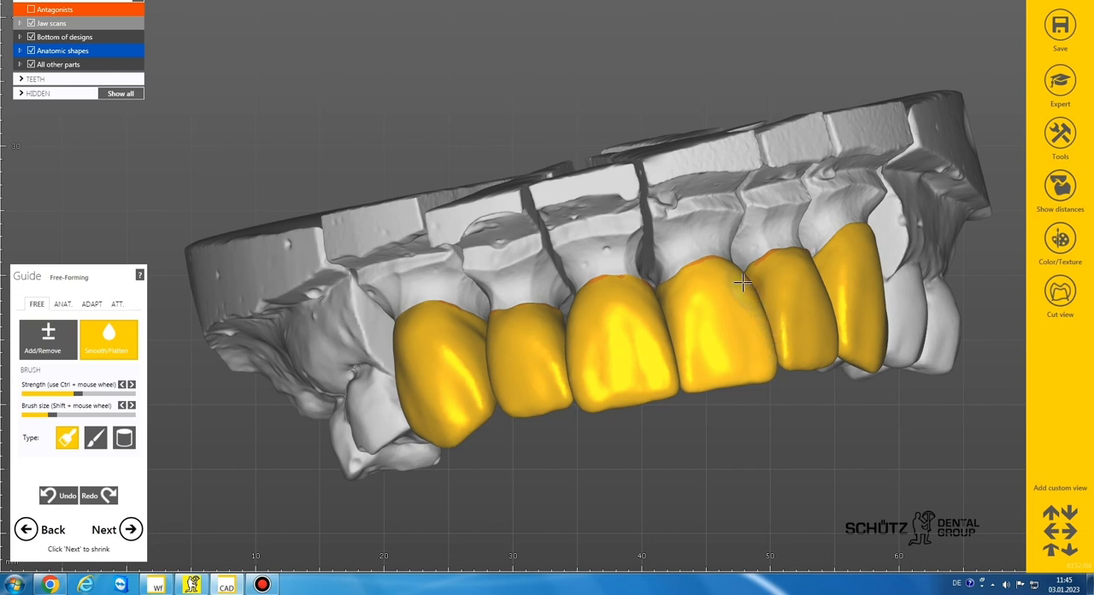
pyautogui.scroll(-3, 735, 301)
# Step: Adjust the central incisor crowns from the occlusal side with the anatomic Tooth Parts preset, keeping movement free
pyautogui.moveTo(735, 302); pyautogui.dragTo(735, 302, button='right')
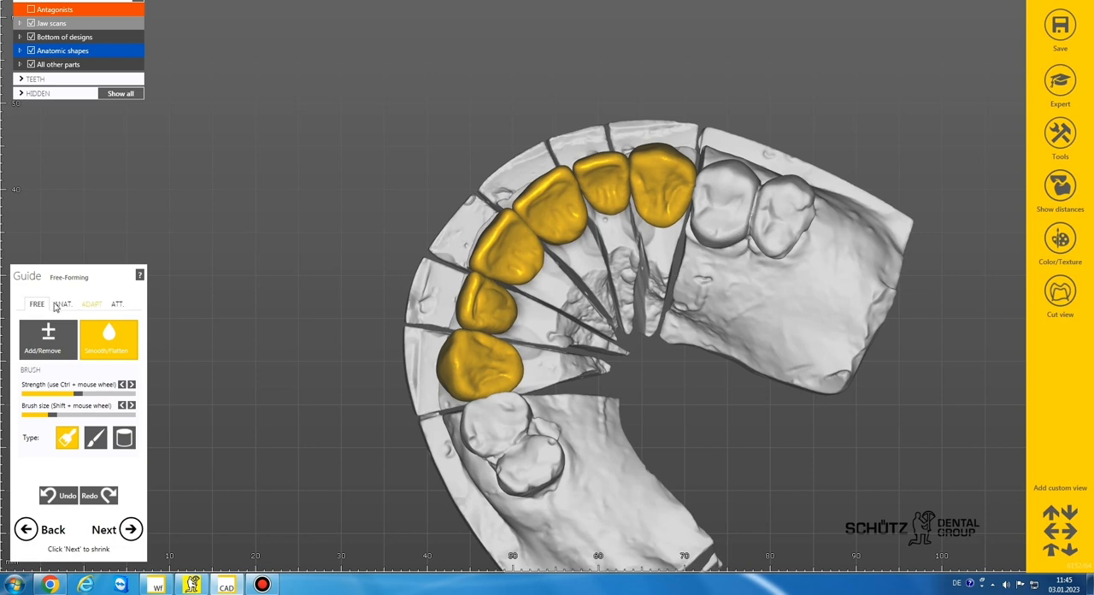
pyautogui.click(61, 304)
pyautogui.scroll(5, 484, 214)
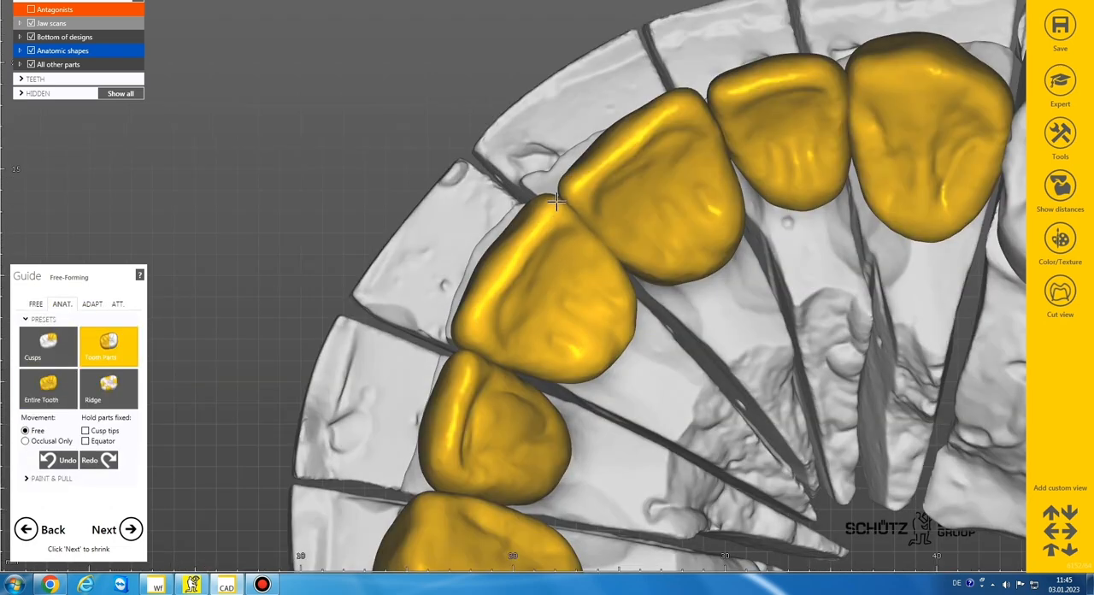
pyautogui.scroll(-3, 558, 233)
pyautogui.moveTo(558, 232); pyautogui.dragTo(558, 233, button='right')
pyautogui.scroll(5, 514, 280)
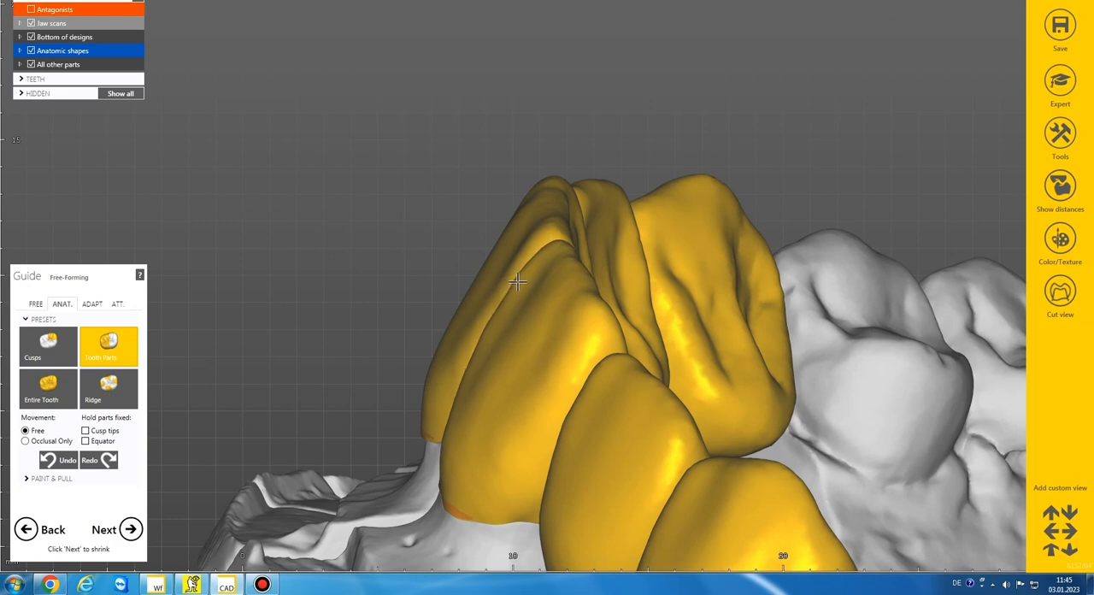
pyautogui.scroll(-5, 512, 285)
pyautogui.moveTo(512, 286); pyautogui.dragTo(512, 285, button='right')
pyautogui.scroll(1, 520, 311)
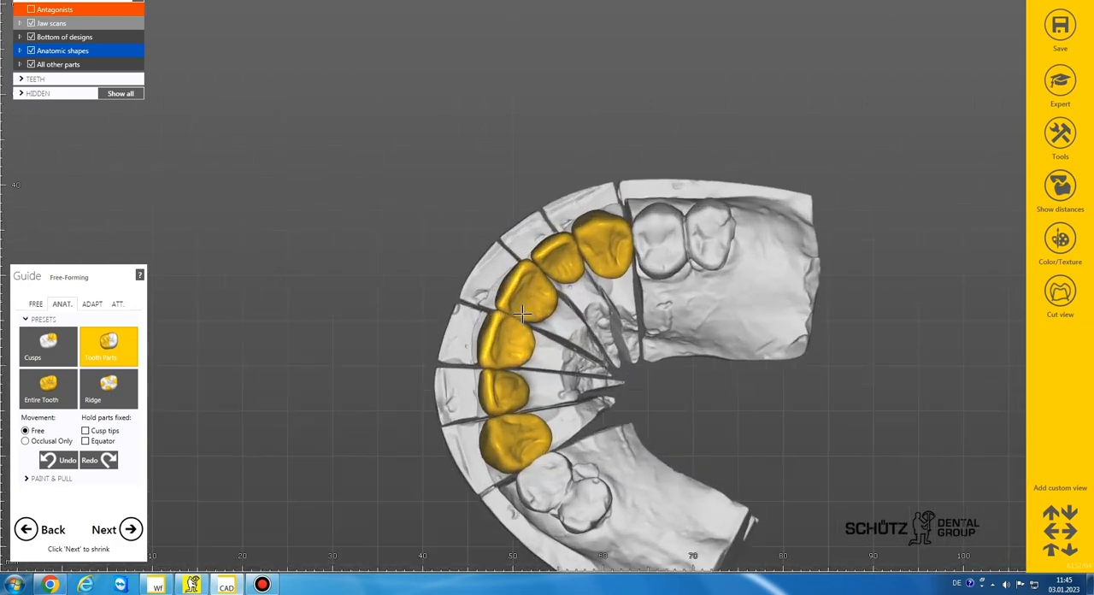
pyautogui.scroll(4, 521, 314)
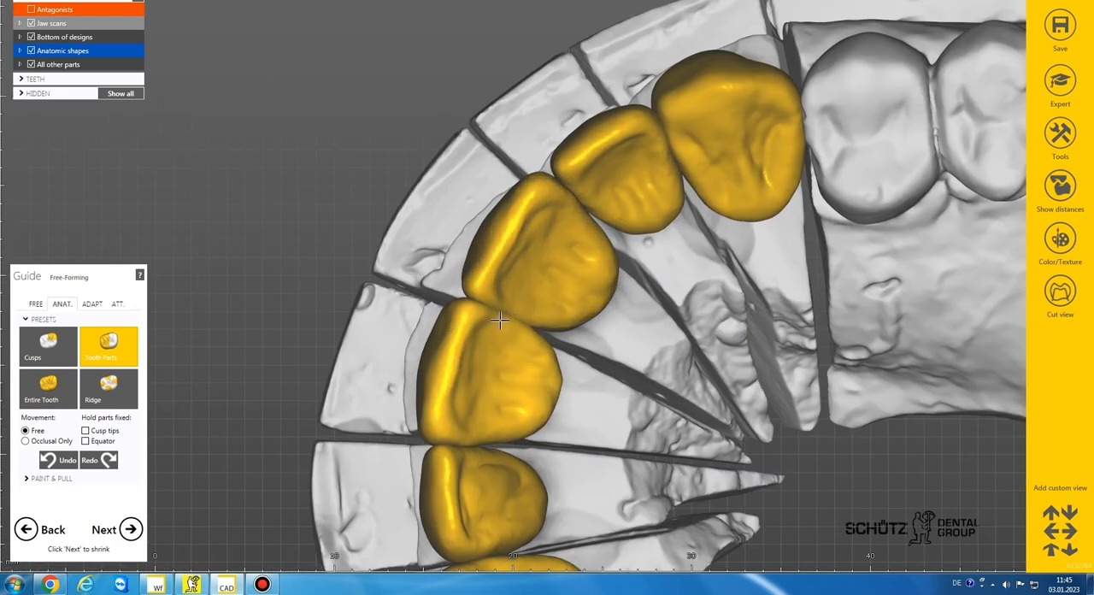
pyautogui.scroll(-3, 502, 253)
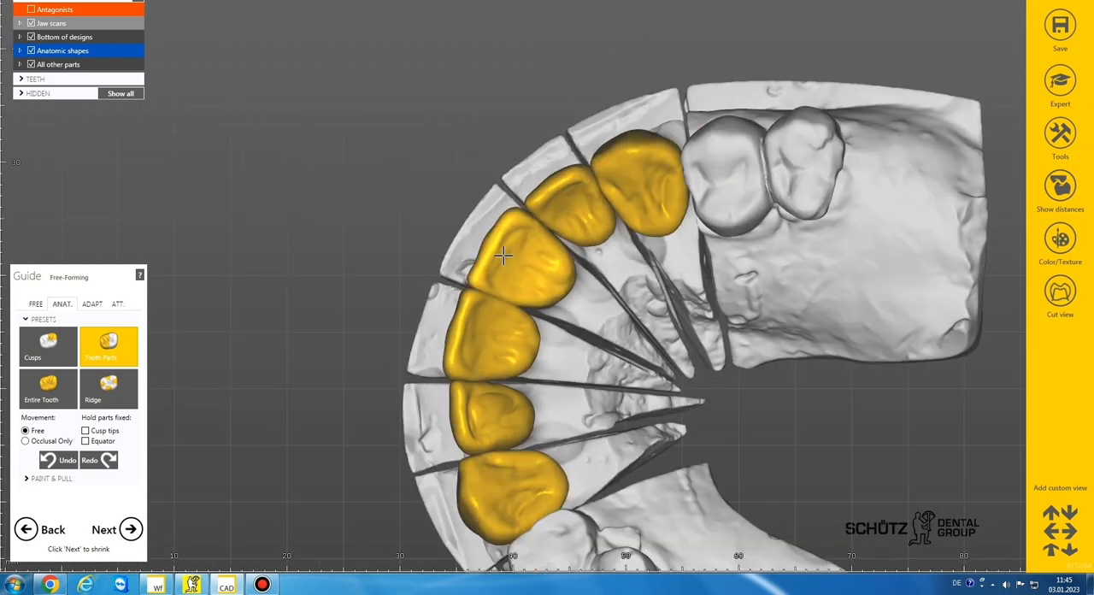
pyautogui.moveTo(502, 253); pyautogui.dragTo(507, 257, button='right')
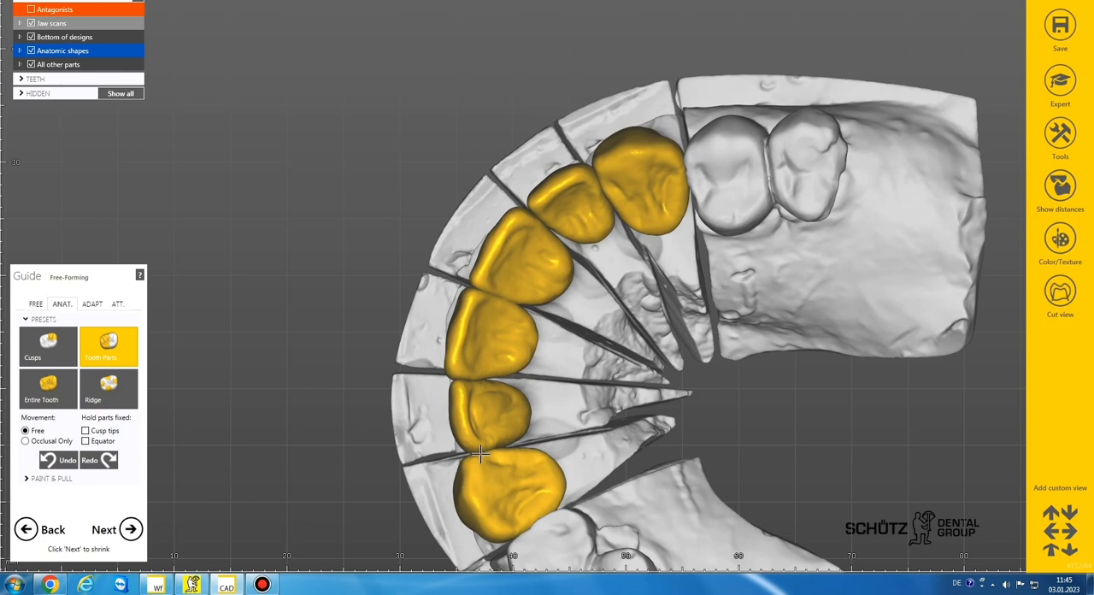
# Step: Adjust the incisal edge of the lateral incisor crown beside the canine with the Tooth Parts preset
pyautogui.scroll(-3, 505, 370)
pyautogui.moveTo(504, 370); pyautogui.dragTo(505, 370, button='right')
pyautogui.scroll(3, 469, 382)
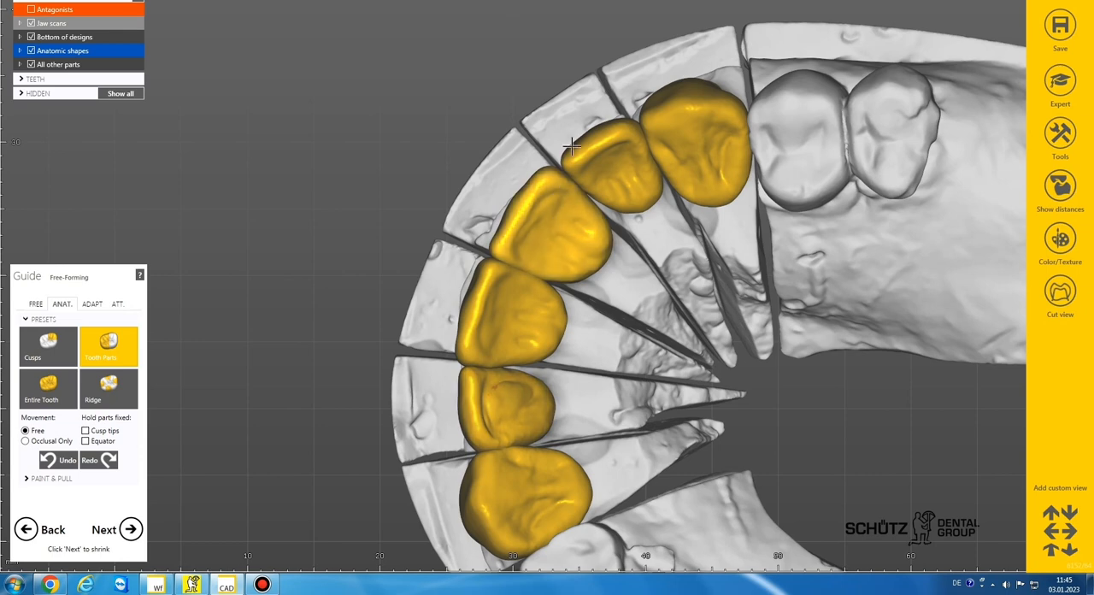
pyautogui.moveTo(572, 146)
pyautogui.mouseDown(button='right')
pyautogui.moveTo(588, 129)
pyautogui.moveTo(581, 138)
pyautogui.mouseUp(button='right')
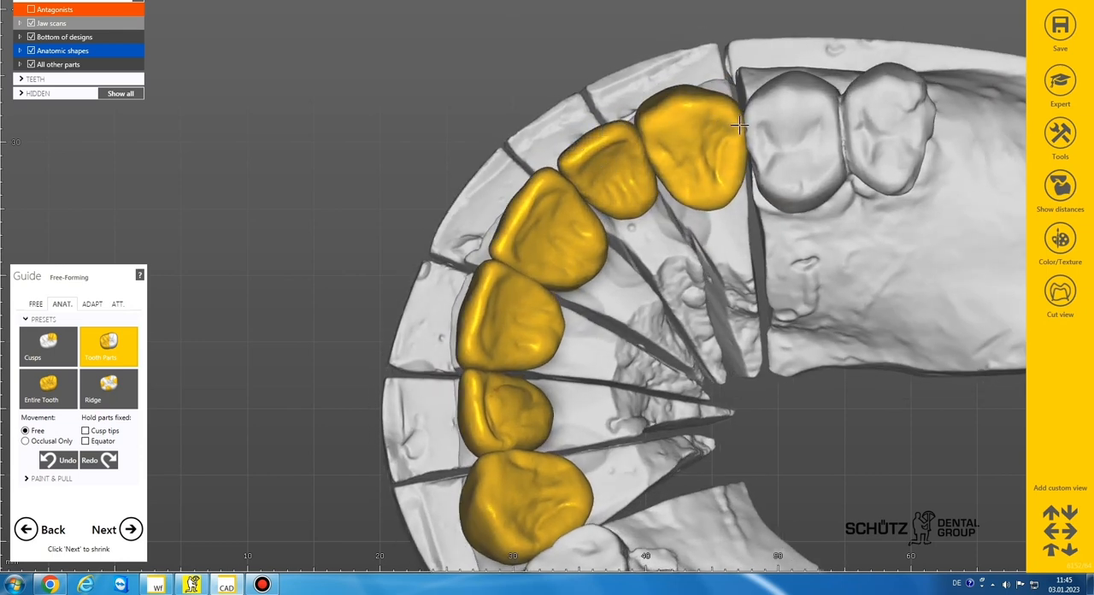
pyautogui.scroll(-4, 633, 243)
pyautogui.moveTo(632, 242)
pyautogui.mouseDown(button='right')
pyautogui.moveTo(619, 247)
pyautogui.moveTo(629, 233)
pyautogui.mouseUp(button='right')
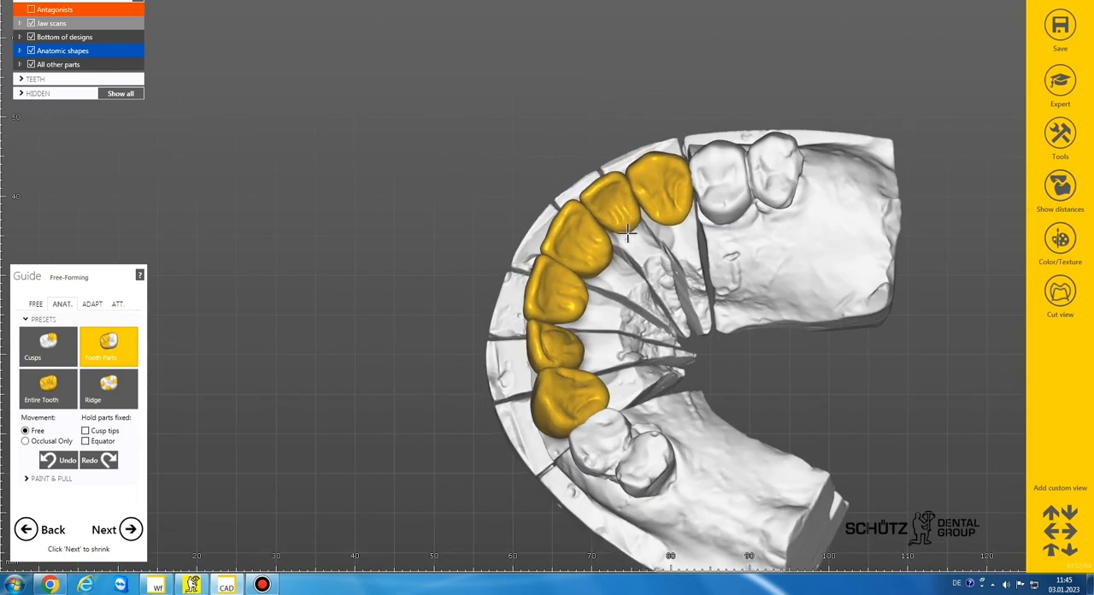
# Step: Reshape the palatal sides of both canine crowns with the Tooth Parts preset
pyautogui.scroll(5, 608, 279)
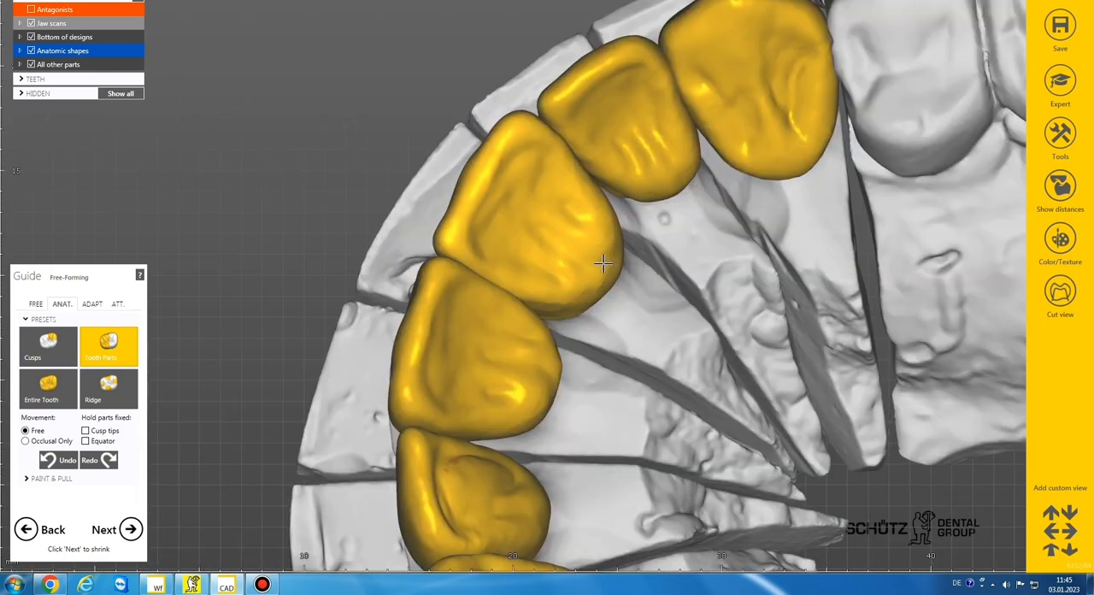
pyautogui.scroll(-3, 595, 264)
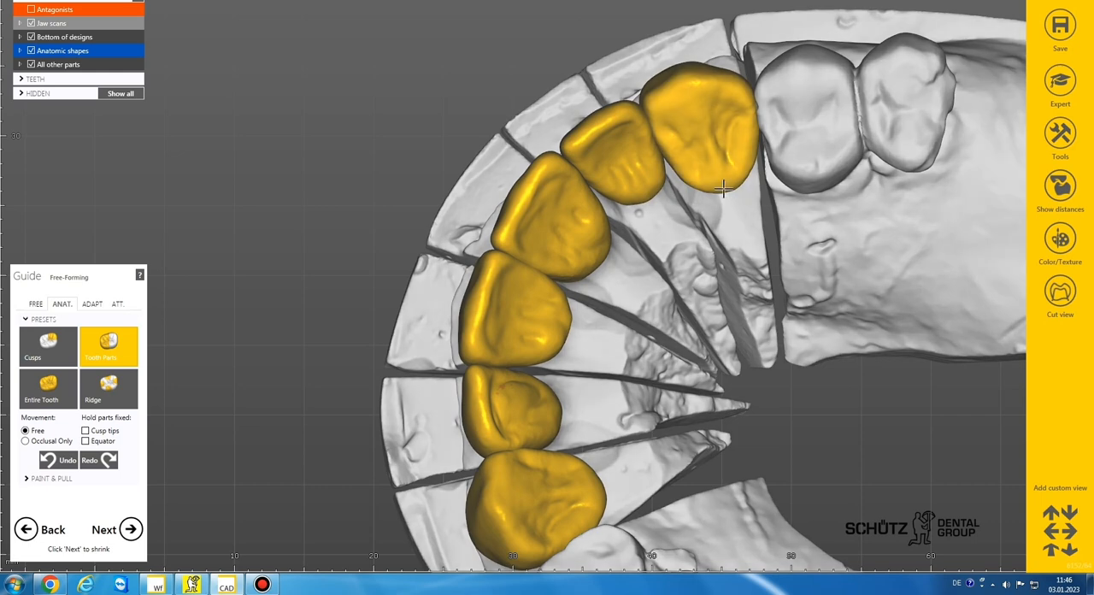
pyautogui.moveTo(717, 173); pyautogui.dragTo(597, 477, button='right')
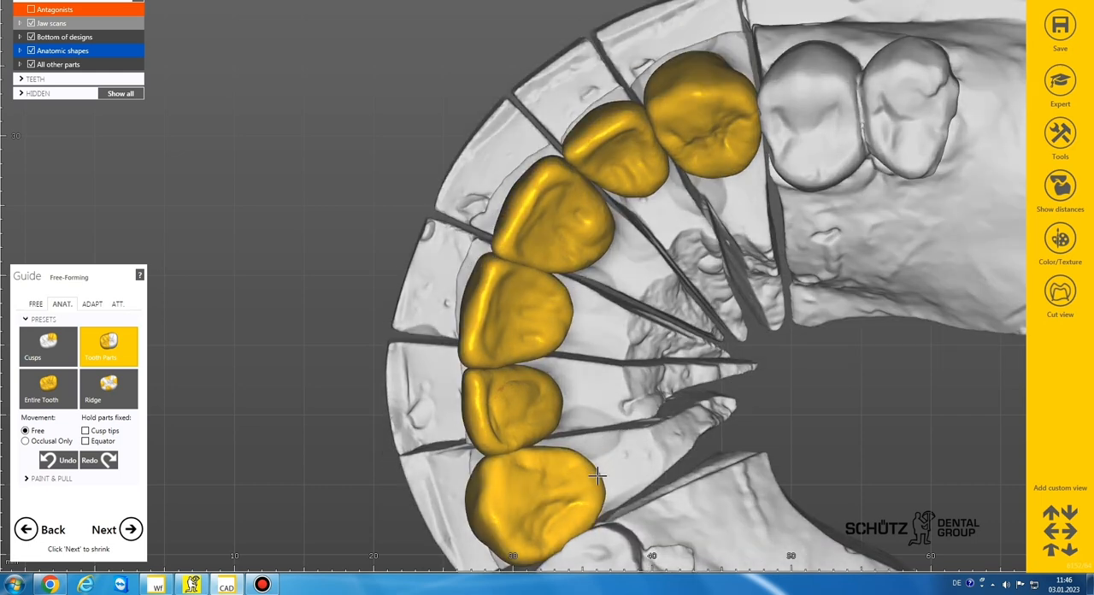
pyautogui.moveTo(594, 479); pyautogui.dragTo(586, 481)
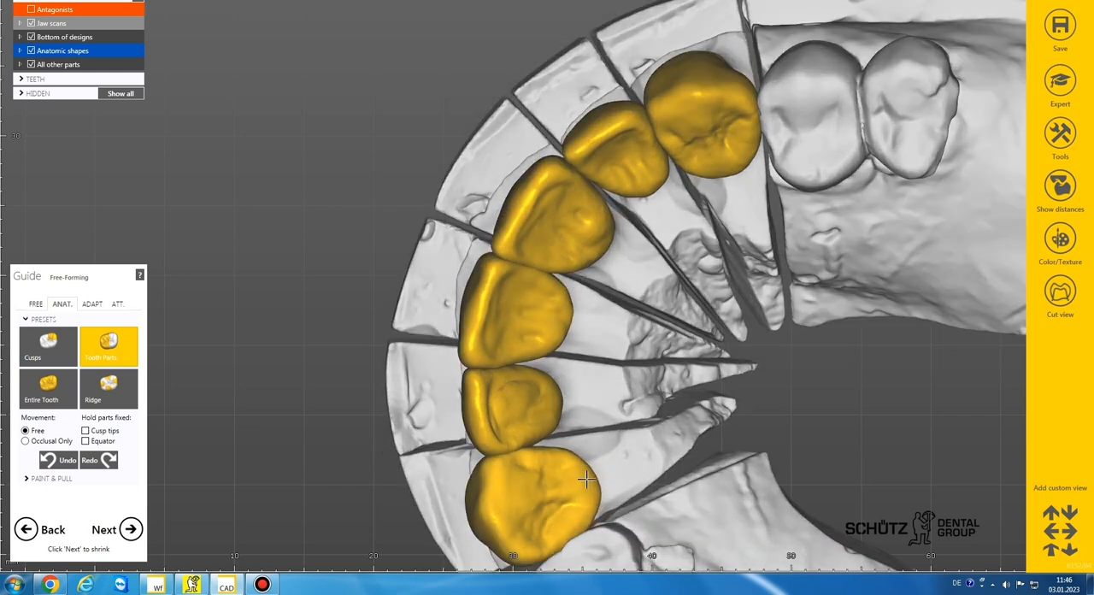
# Step: Refine the palatal surfaces and marginal ridges of the anterior crowns with the free Add/Remove brush
pyautogui.click(36, 304)
pyautogui.moveTo(441, 345); pyautogui.dragTo(471, 303, button='right')
pyautogui.scroll(5, 544, 271)
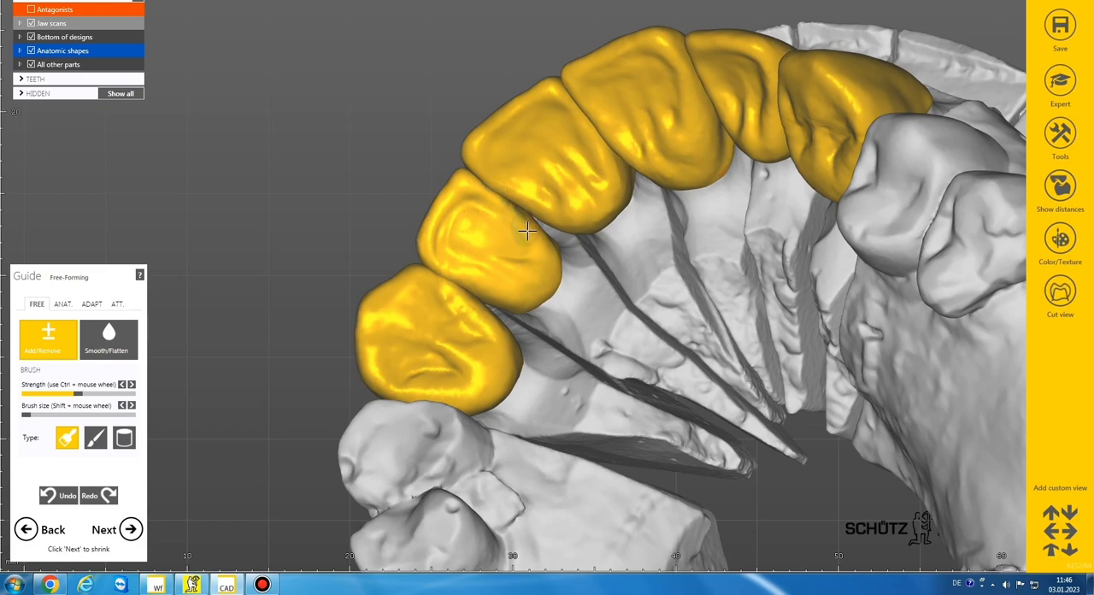
pyautogui.scroll(-3, 541, 267)
pyautogui.moveTo(541, 266)
pyautogui.mouseDown(button='right')
pyautogui.moveTo(541, 282)
pyautogui.moveTo(540, 266)
pyautogui.mouseUp(button='right')
pyautogui.scroll(5, 488, 332)
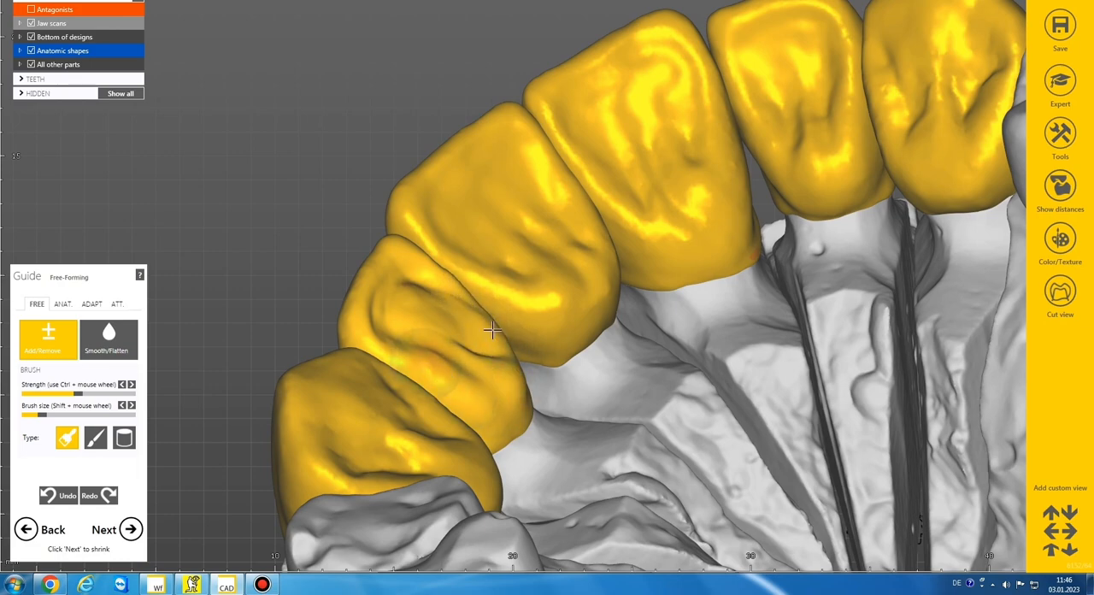
pyautogui.scroll(-3, 488, 333)
pyautogui.moveTo(491, 330); pyautogui.dragTo(515, 258, button='right')
pyautogui.scroll(3, 516, 255)
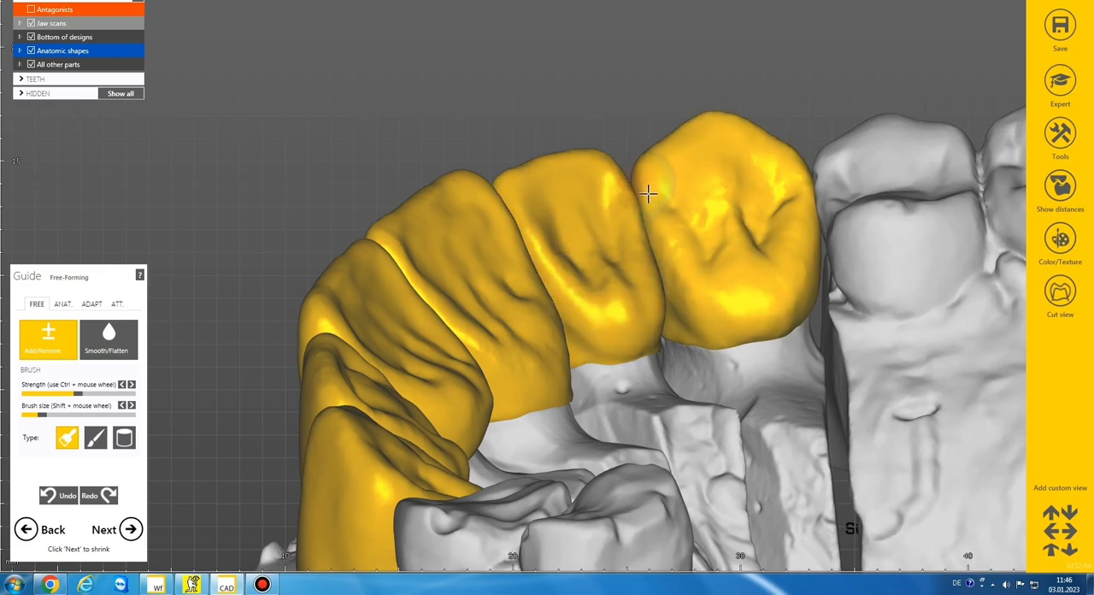
# Step: Smooth the palatal surfaces of the six anterior crowns with a slightly larger Smooth/Flatten brush
pyautogui.click(108, 337)
pyautogui.moveTo(433, 253)
pyautogui.mouseDown(button='right')
pyautogui.moveTo(448, 195)
pyautogui.moveTo(547, 185)
pyautogui.mouseUp(button='right')
pyautogui.scroll(3, 547, 184)
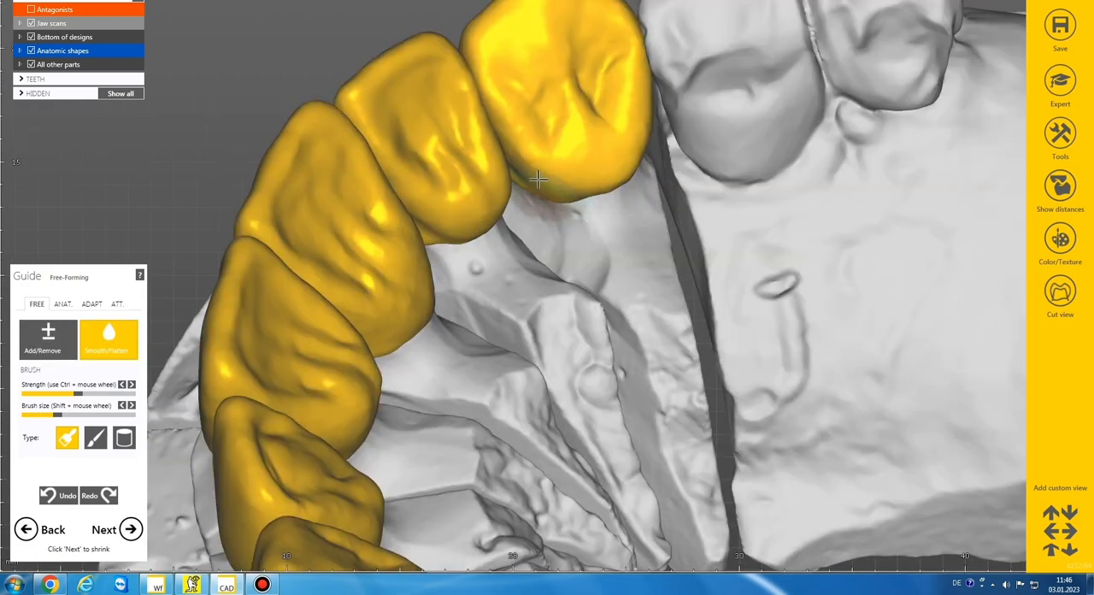
pyautogui.moveTo(578, 185)
pyautogui.mouseDown()
pyautogui.moveTo(623, 159)
pyautogui.moveTo(654, 114)
pyautogui.mouseUp()
pyautogui.scroll(-2, 633, 149)
pyautogui.moveTo(596, 178)
pyautogui.mouseDown(button='right')
pyautogui.moveTo(548, 201)
pyautogui.moveTo(490, 283)
pyautogui.moveTo(496, 301)
pyautogui.mouseUp(button='right')
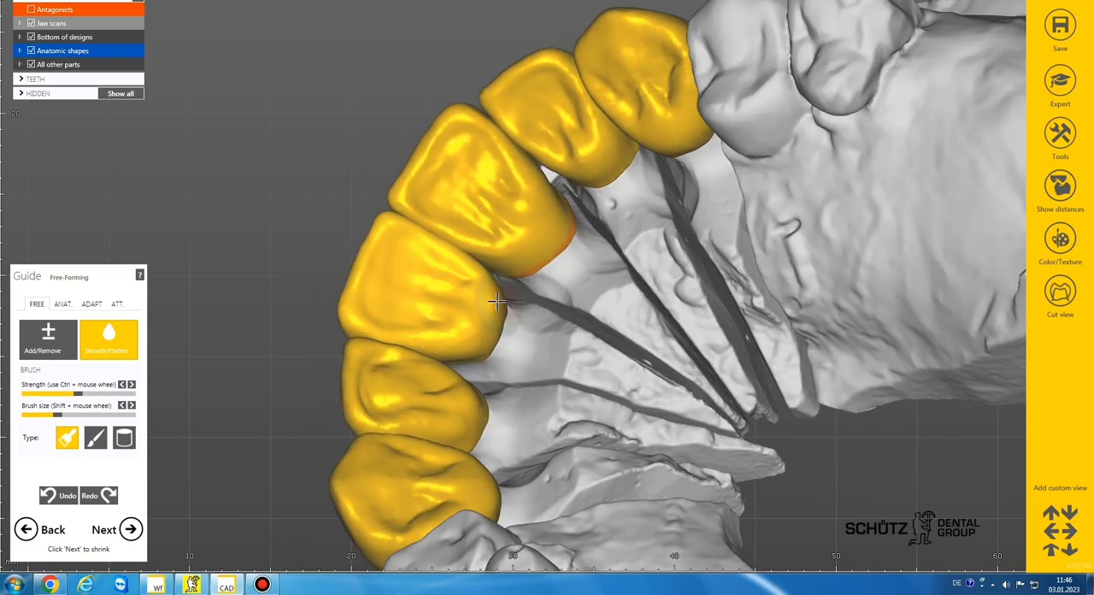
pyautogui.moveTo(455, 343)
pyautogui.mouseDown(button='right')
pyautogui.moveTo(496, 363)
pyautogui.moveTo(523, 402)
pyautogui.mouseUp(button='right')
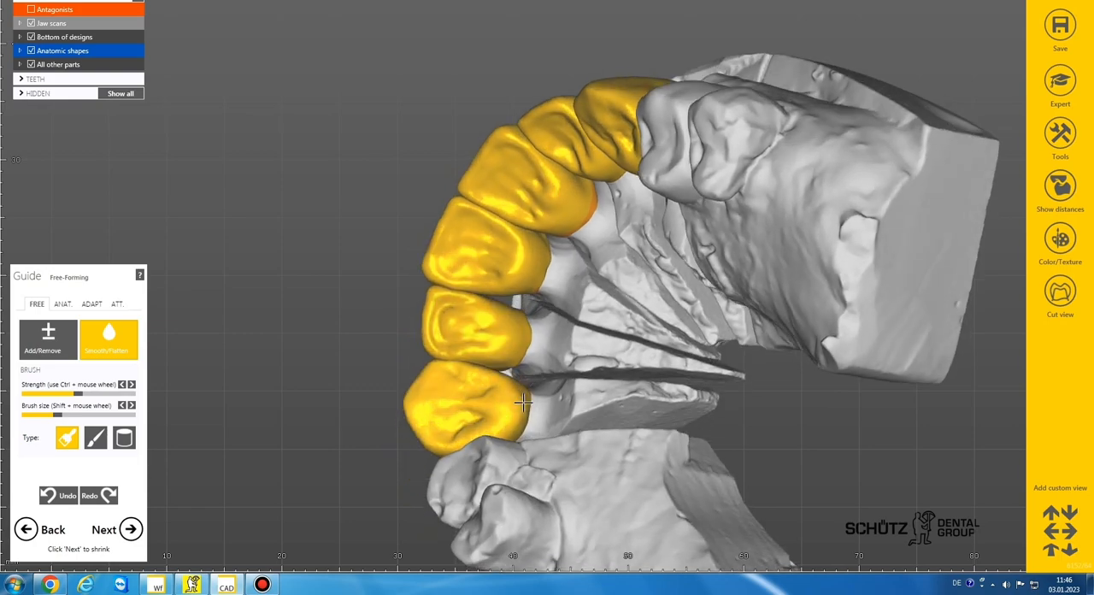
pyautogui.scroll(-6, 515, 411)
pyautogui.moveTo(474, 247); pyautogui.dragTo(581, 295, button='right')
pyautogui.scroll(-2, 538, 316)
# Step: Show the model's colour texture and smooth the labial side of canine crown 13 with a larger Smooth/Flatten brush
pyautogui.click(1060, 239)
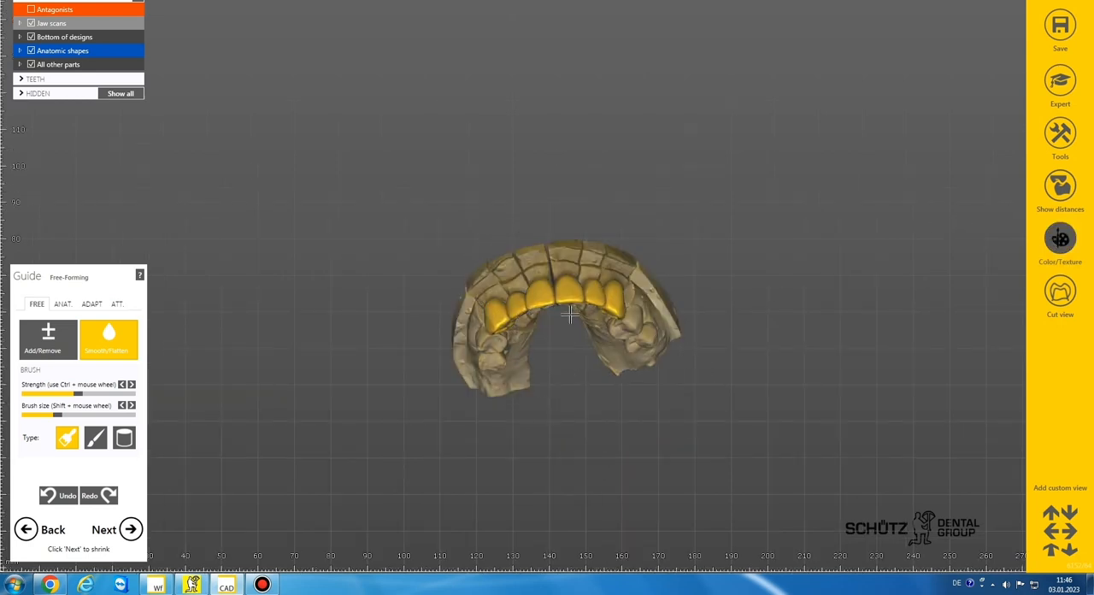
pyautogui.scroll(3, 708, 320)
pyautogui.moveTo(708, 320)
pyautogui.mouseDown(button='right')
pyautogui.moveTo(573, 321)
pyautogui.moveTo(571, 286)
pyautogui.moveTo(583, 279)
pyautogui.moveTo(569, 281)
pyautogui.mouseUp(button='right')
pyautogui.scroll(5, 404, 347)
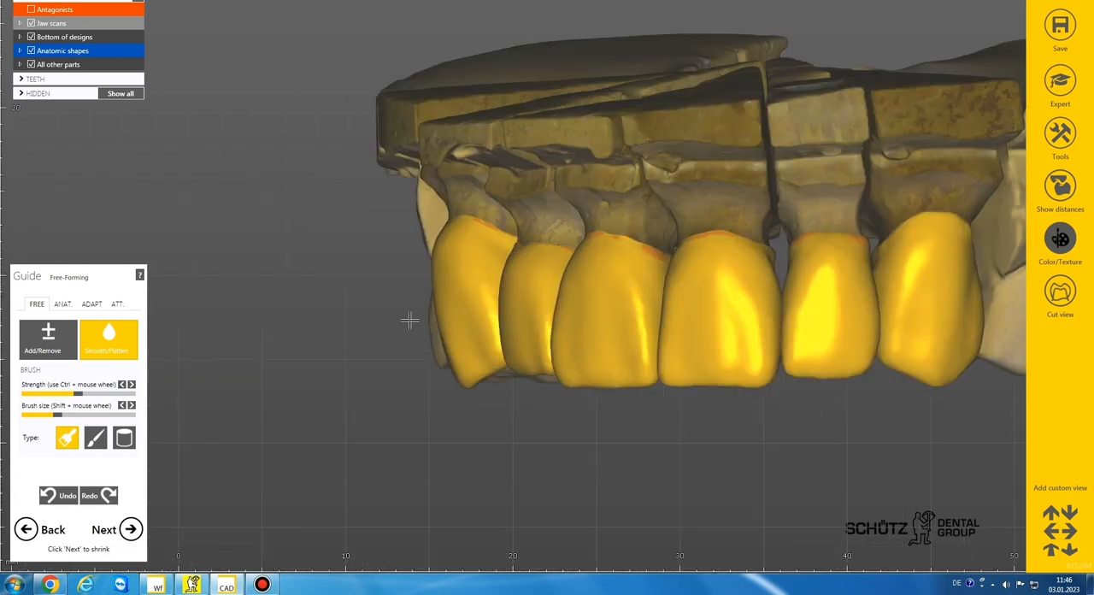
pyautogui.keyDown('shift'); pyautogui.scroll(4, 439, 290); pyautogui.keyUp('shift')
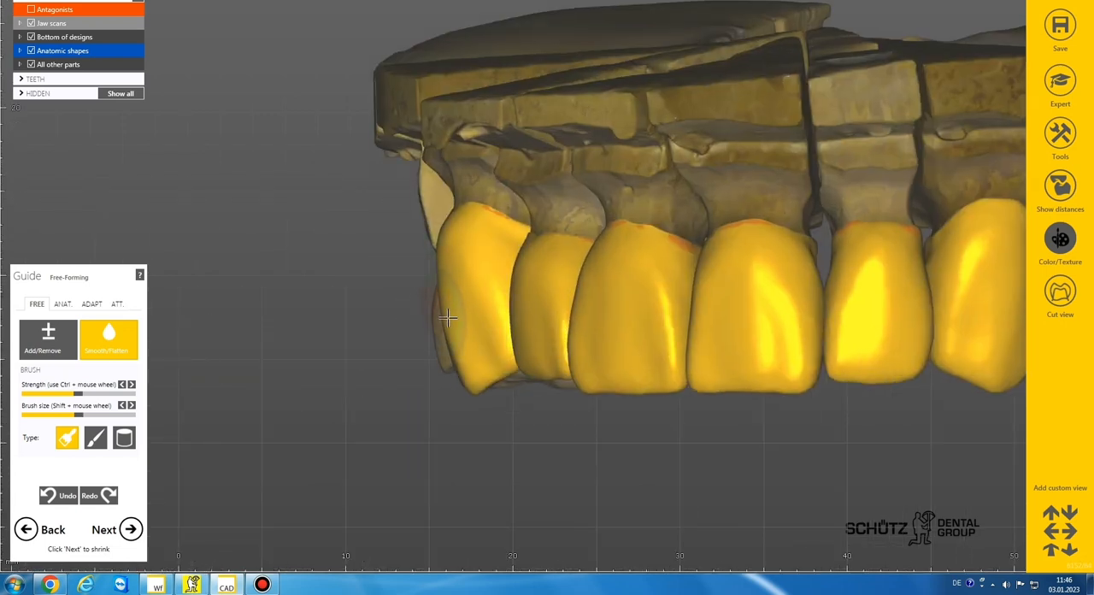
pyautogui.moveTo(440, 247); pyautogui.dragTo(619, 238, button='right')
pyautogui.scroll(-2, 448, 244)
pyautogui.scroll(-4, 629, 262)
pyautogui.scroll(1, 618, 238)
# Step: Touch up the labial surface of canine crown 23 with the Add/Remove and Smooth/Flatten brushes
pyautogui.click(49, 337)
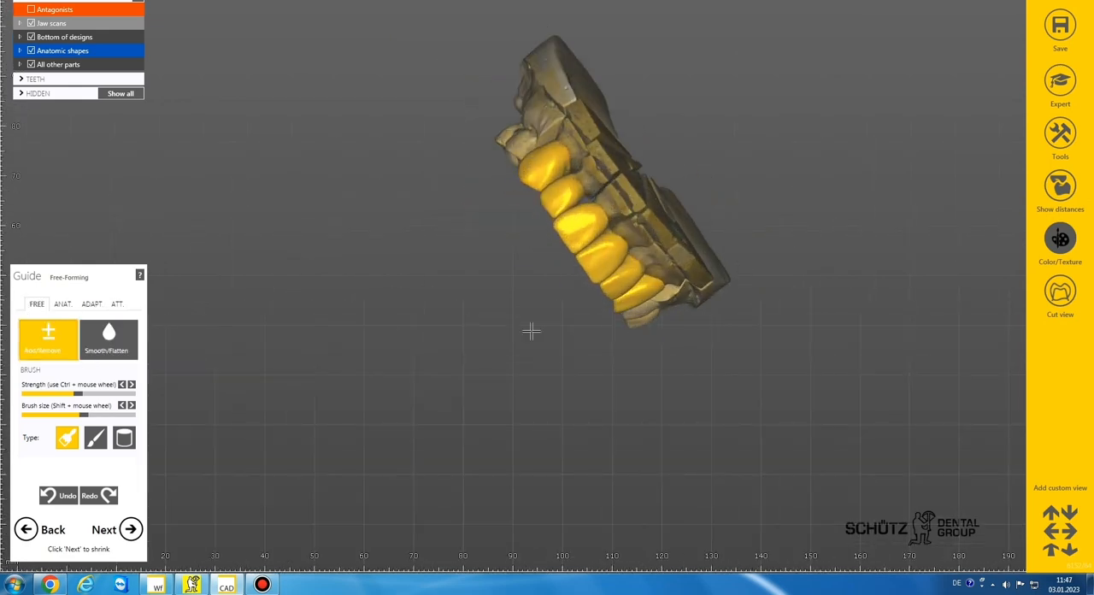
pyautogui.middleClick(658, 297)
pyautogui.scroll(6, 598, 308)
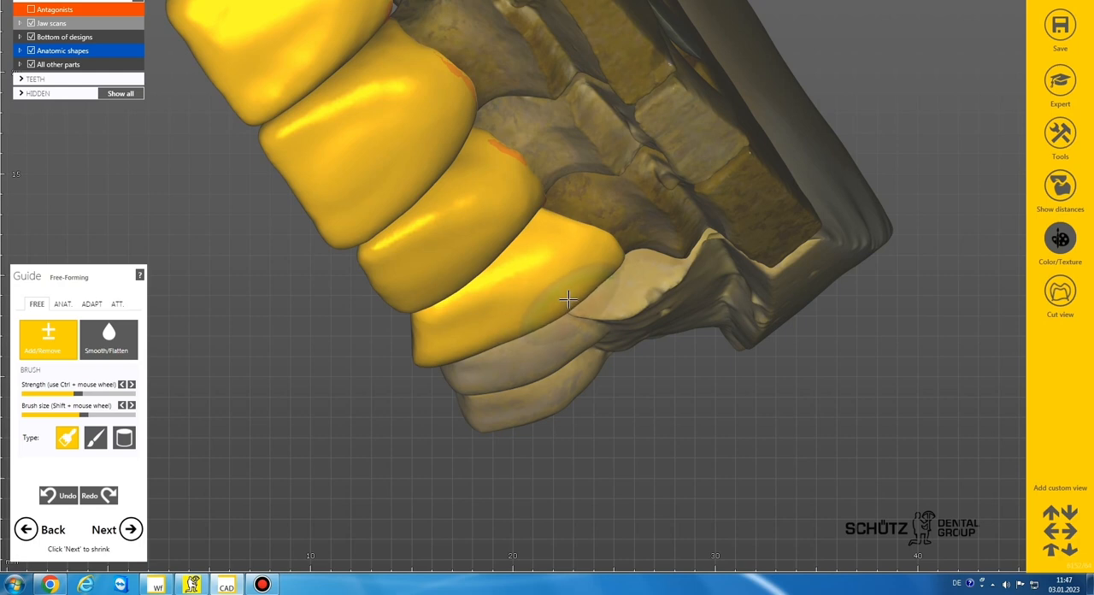
pyautogui.click(124, 340)
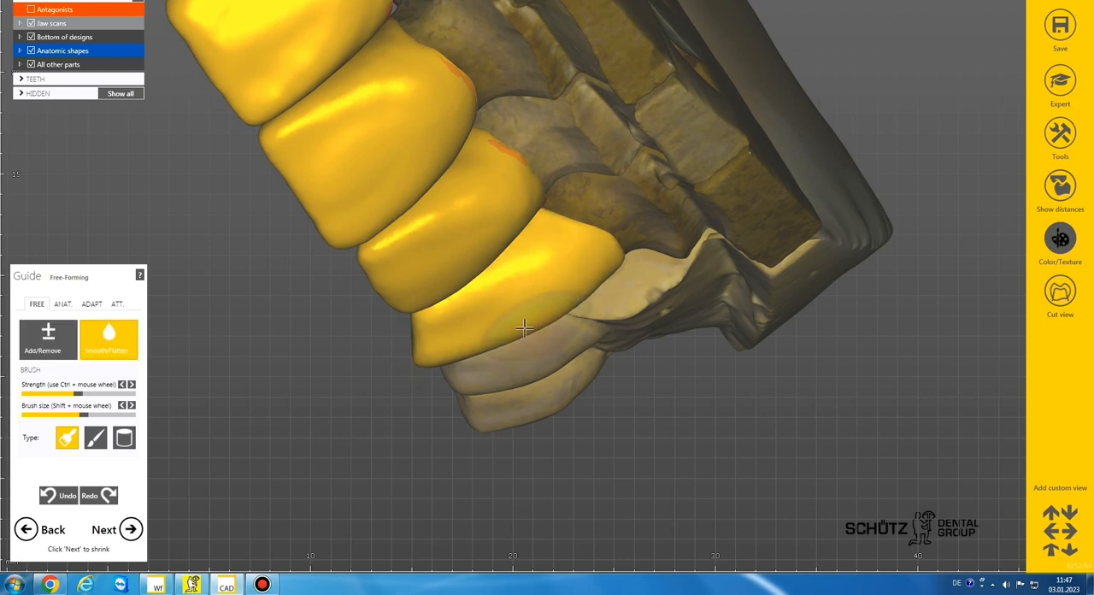
pyautogui.scroll(-5, 610, 291)
pyautogui.moveTo(606, 275)
pyautogui.mouseDown(button='right')
pyautogui.moveTo(621, 345)
pyautogui.moveTo(606, 285)
pyautogui.mouseUp(button='right')
# Step: Reshape the labial surface of lateral incisor crown 12 with the Add/Remove brush, reducing the brush size for detail
pyautogui.click(58, 338)
pyautogui.moveTo(368, 275); pyautogui.dragTo(432, 243, button='right')
pyautogui.scroll(6, 469, 206)
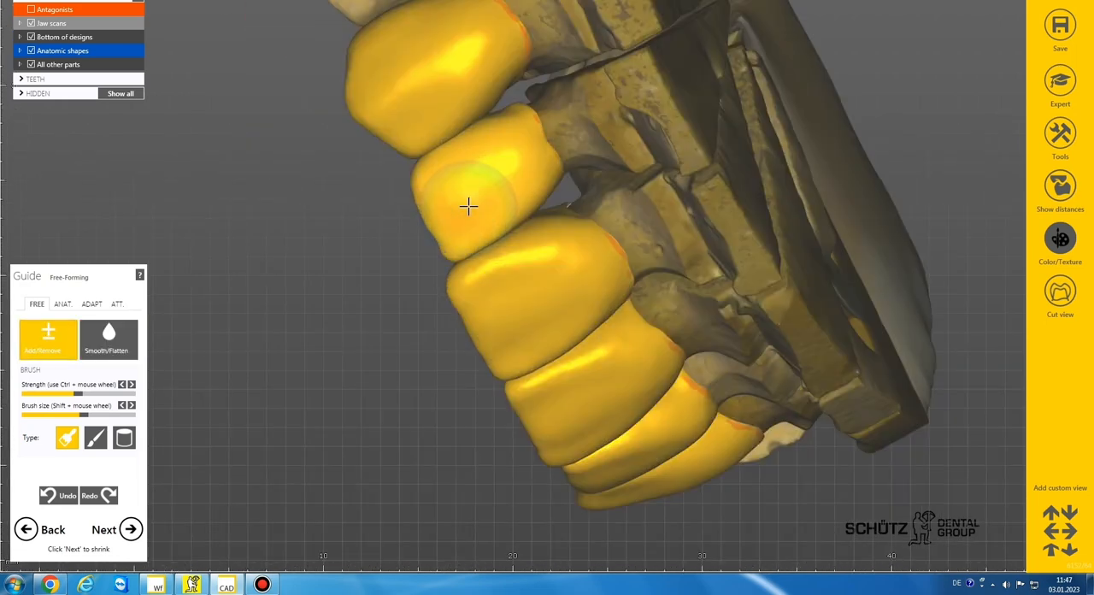
pyautogui.keyDown('shift'); pyautogui.scroll(-3, 468, 207); pyautogui.keyUp('shift')
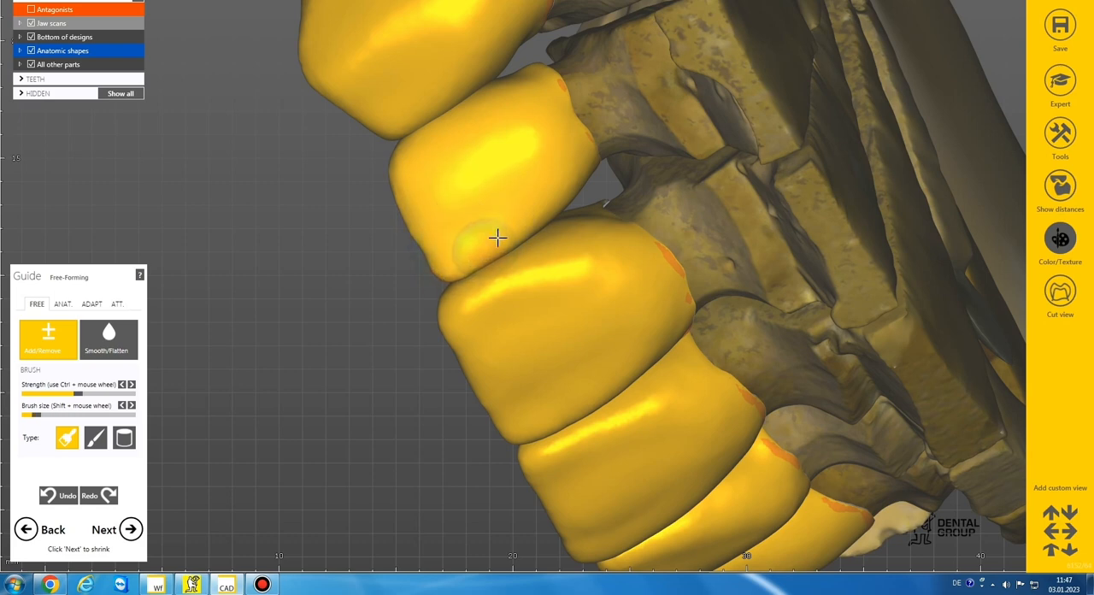
pyautogui.scroll(-7, 517, 108)
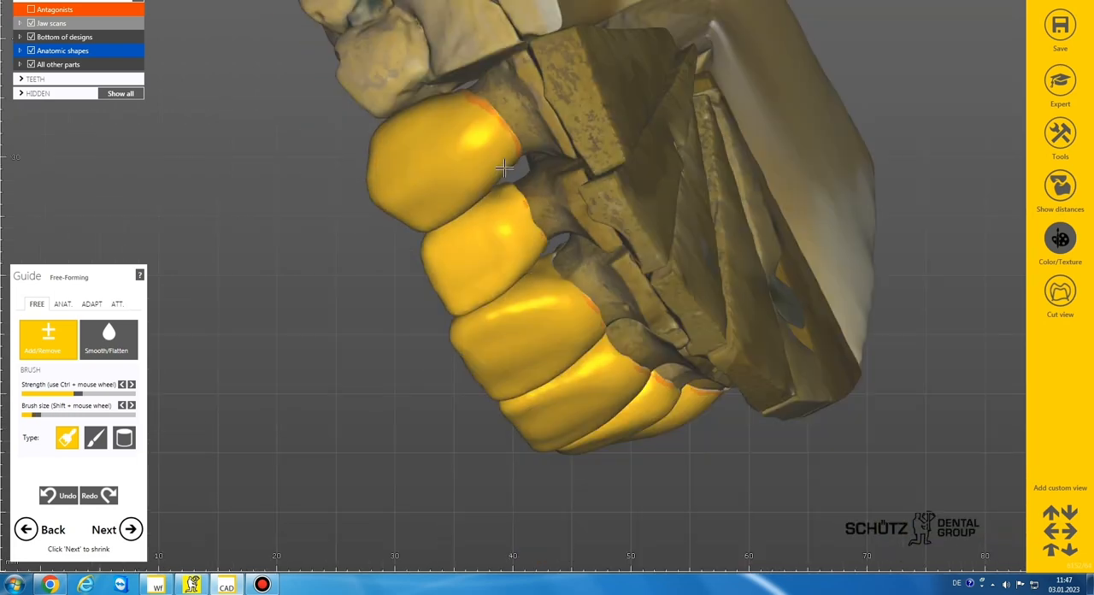
pyautogui.moveTo(518, 109); pyautogui.dragTo(506, 189, button='right')
pyautogui.moveTo(506, 190); pyautogui.dragTo(487, 311, button='middle')
pyautogui.moveTo(486, 311); pyautogui.dragTo(493, 300, button='right')
# Step: Smooth the labial surfaces of lateral incisor crown 12 and canine crown 13 where they meet
pyautogui.click(84, 343)
pyautogui.scroll(5, 398, 330)
pyautogui.keyDown('shift'); pyautogui.scroll(2, 410, 328); pyautogui.keyUp('shift')
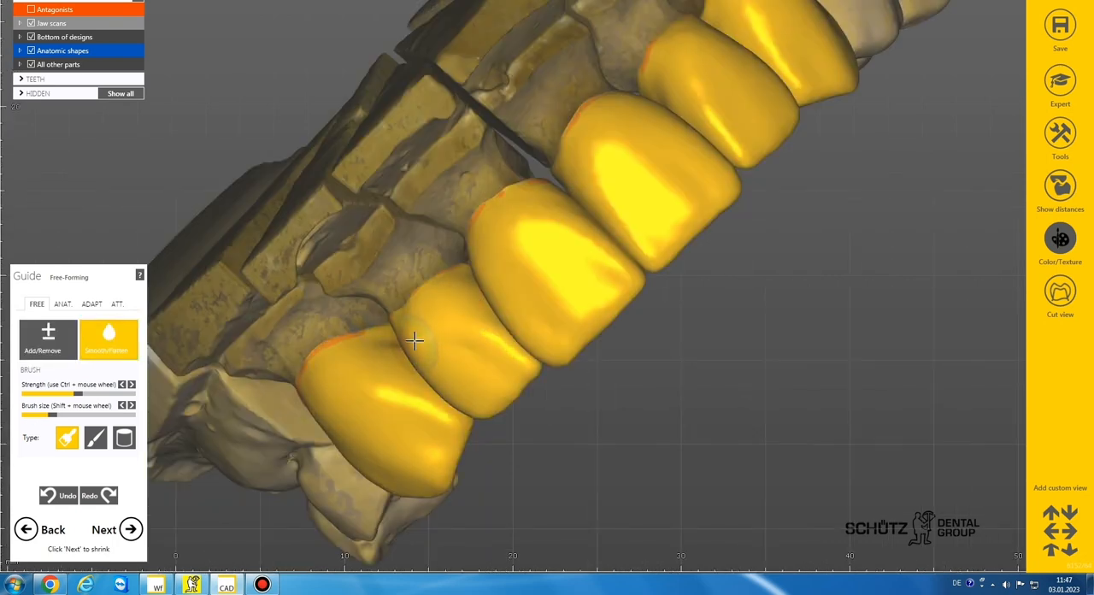
pyautogui.scroll(-3, 483, 277)
pyautogui.moveTo(484, 278); pyautogui.dragTo(487, 279, button='right')
# Step: Model fine labial ridges on the central incisor crowns with a small Add/Remove brush and smooth them
pyautogui.click(53, 342)
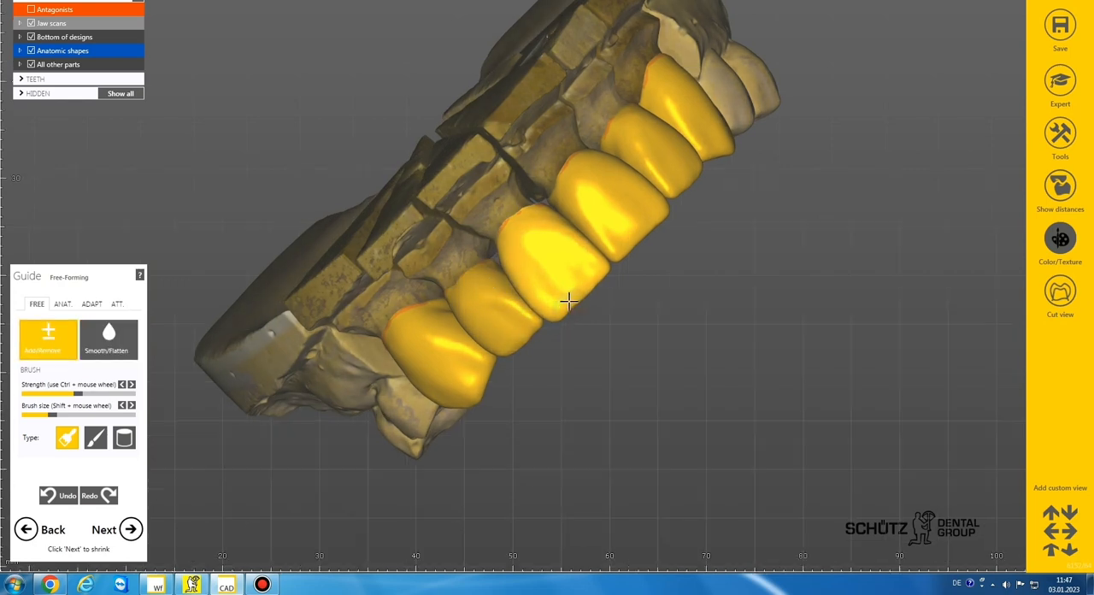
pyautogui.scroll(-3, 568, 301)
pyautogui.moveTo(568, 301); pyautogui.dragTo(571, 307, button='right')
pyautogui.scroll(4, 587, 295)
pyautogui.scroll(-3, 602, 309)
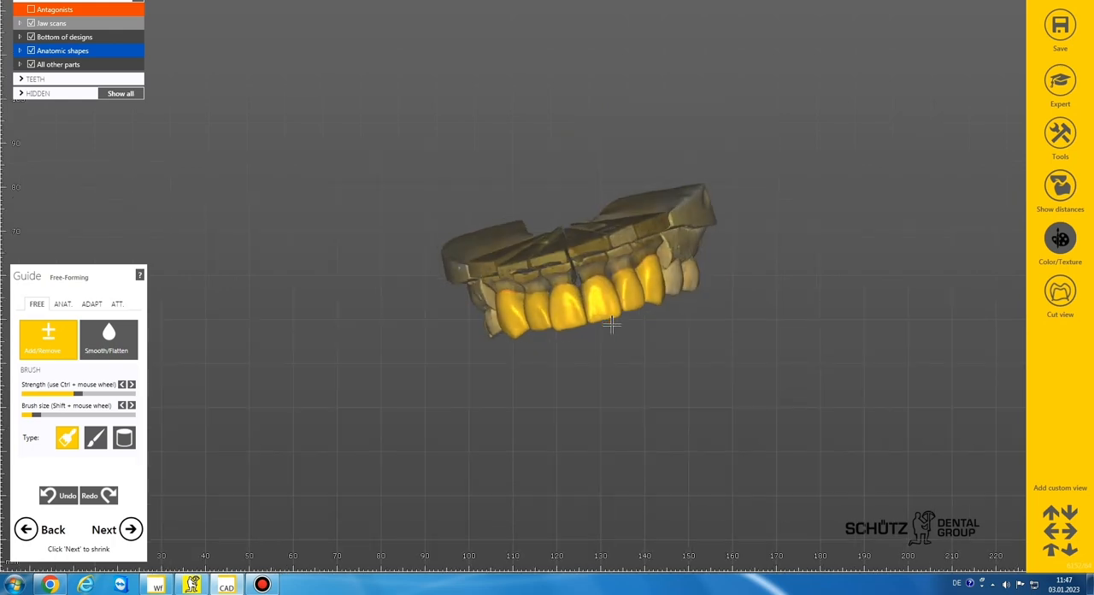
pyautogui.scroll(3, 635, 317)
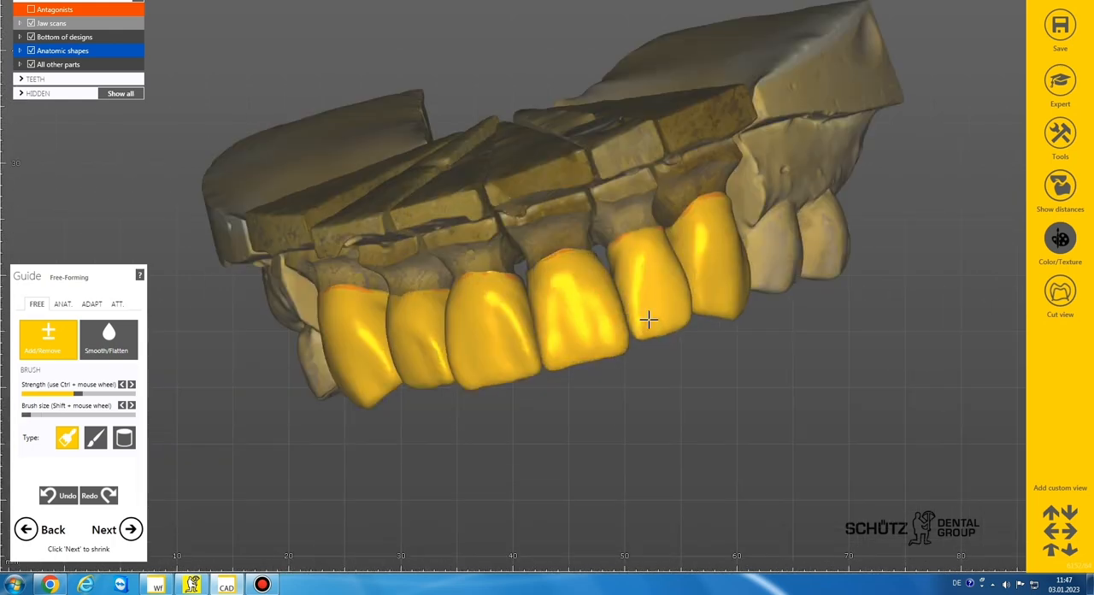
pyautogui.moveTo(532, 364); pyautogui.dragTo(457, 372, button='right')
pyautogui.scroll(-3, 498, 286)
pyautogui.click(113, 355)
pyautogui.scroll(-2, 599, 343)
pyautogui.moveTo(597, 505); pyautogui.dragTo(603, 346, button='right')
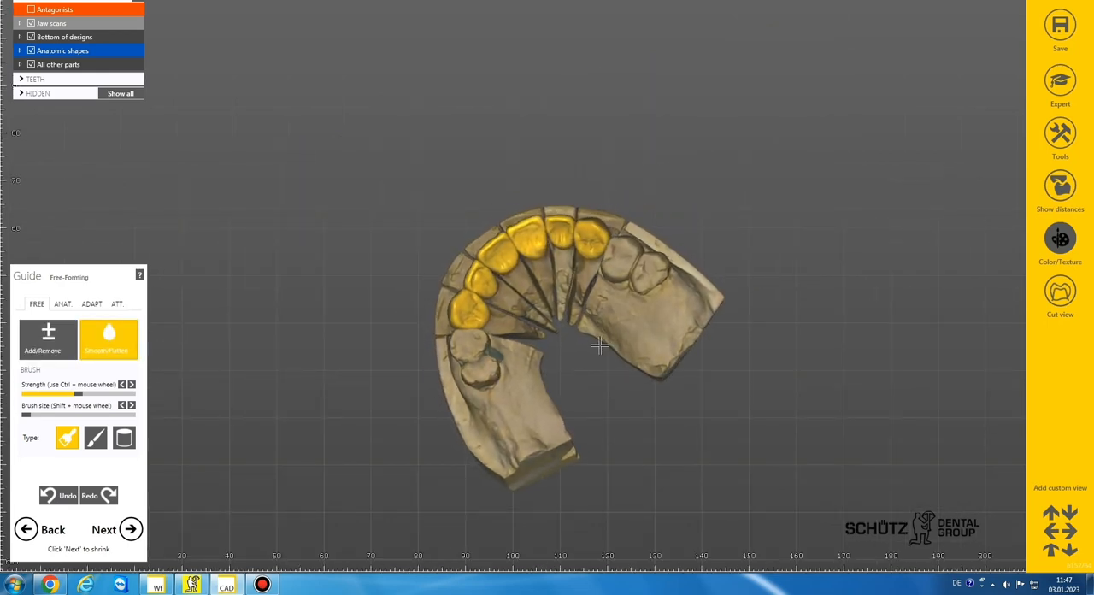
# Step: Reshape the incisal edge of lateral incisor crown 22 with the Add/Remove brush and smooth it
pyautogui.click(62, 350)
pyautogui.moveTo(547, 231); pyautogui.dragTo(569, 302, button='right')
pyautogui.scroll(5, 553, 332)
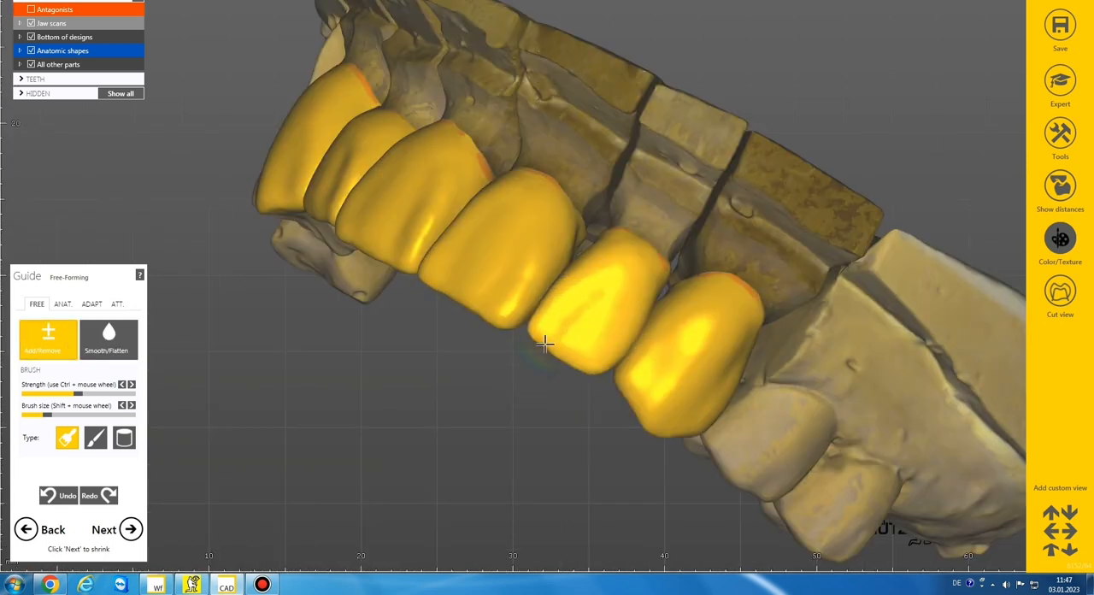
pyautogui.click(119, 347)
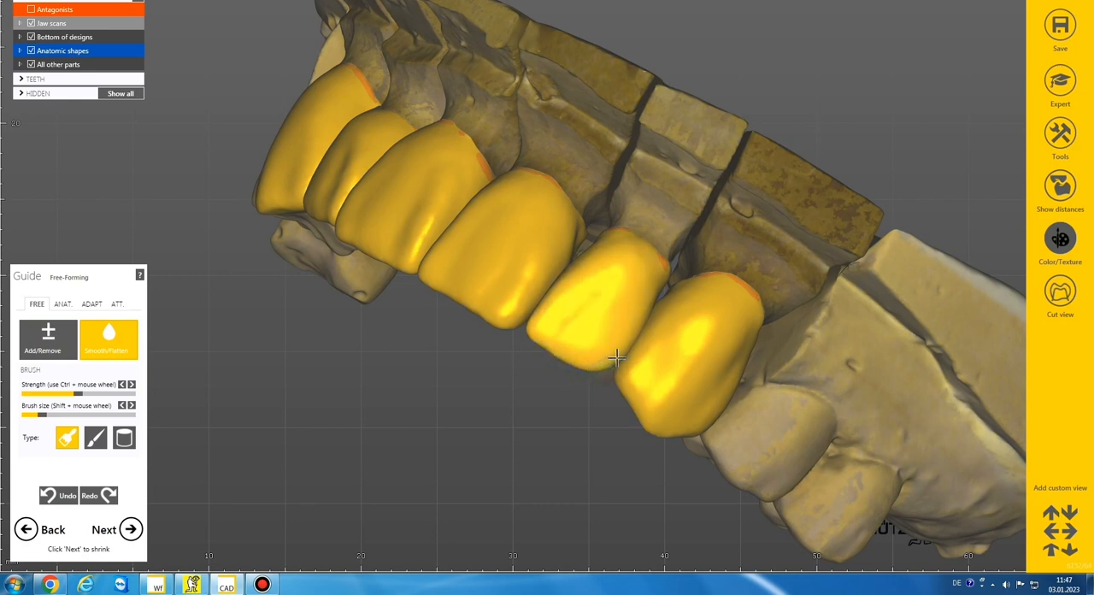
pyautogui.moveTo(559, 354); pyautogui.dragTo(571, 346, button='right')
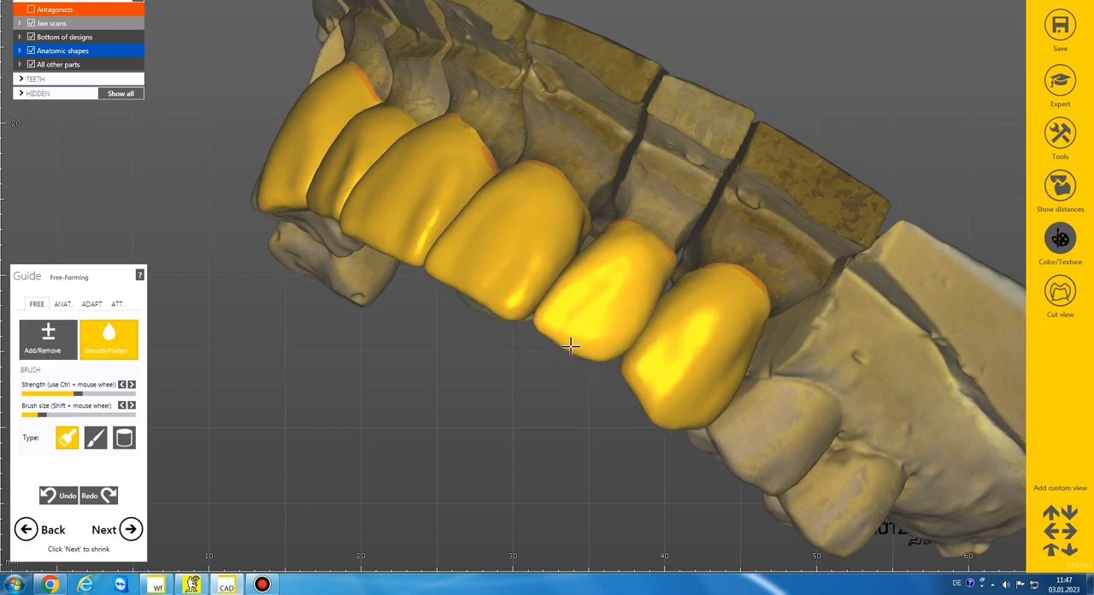
pyautogui.scroll(3, 572, 344)
# Step: Refine the incisal edges of lateral incisor crowns 22 and 12 with the Add/Remove brush at its smallest size
pyautogui.click(73, 338)
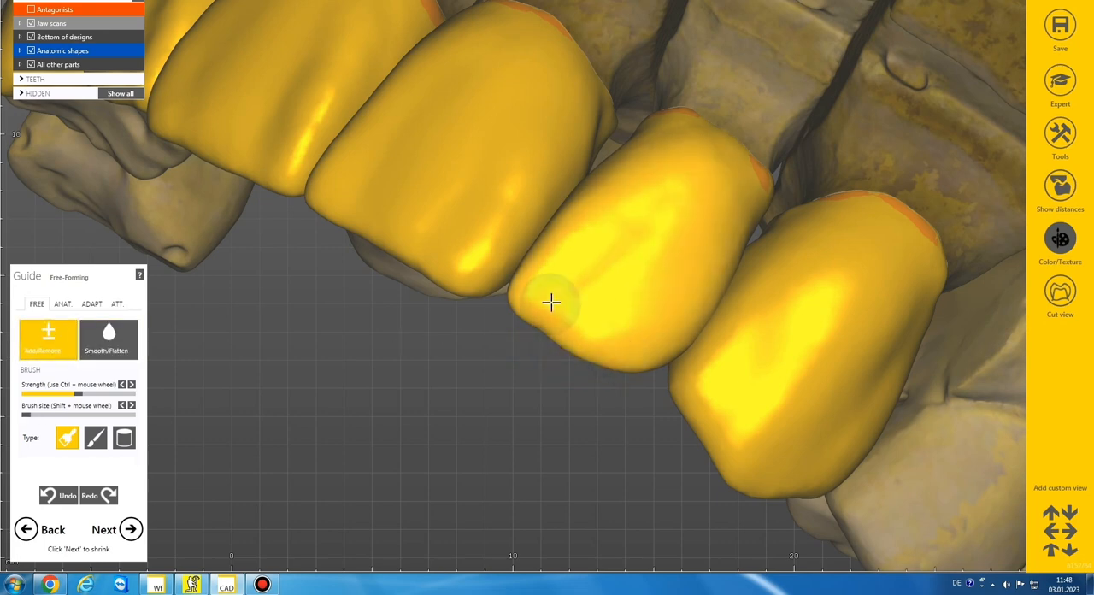
pyautogui.scroll(-4, 552, 302)
pyautogui.scroll(-3, 551, 303)
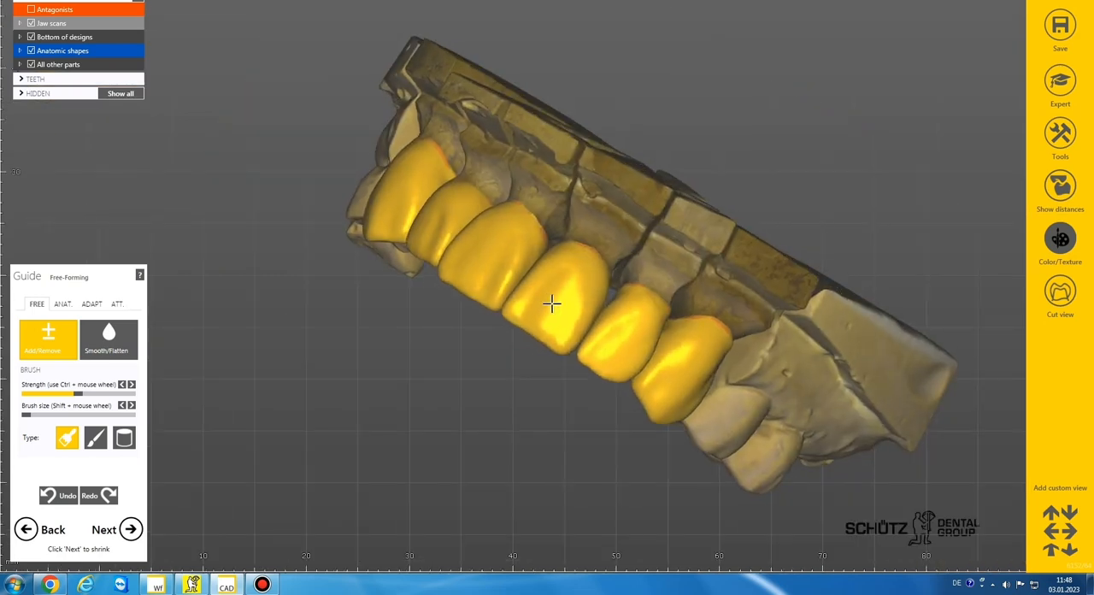
pyautogui.moveTo(553, 303); pyautogui.dragTo(552, 302, button='right')
pyautogui.click(107, 350)
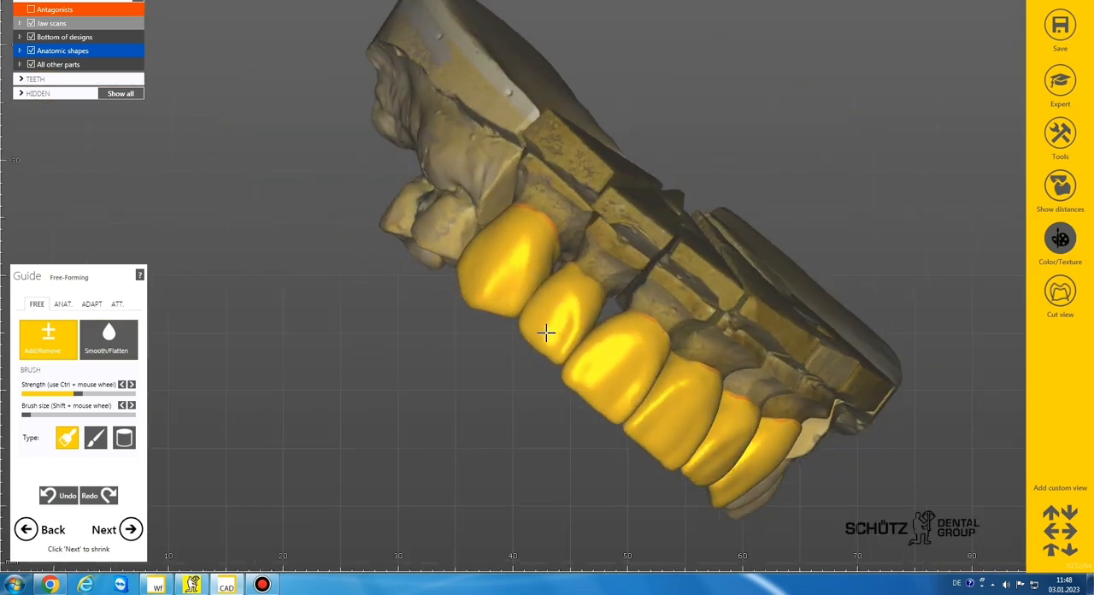
pyautogui.scroll(3, 546, 331)
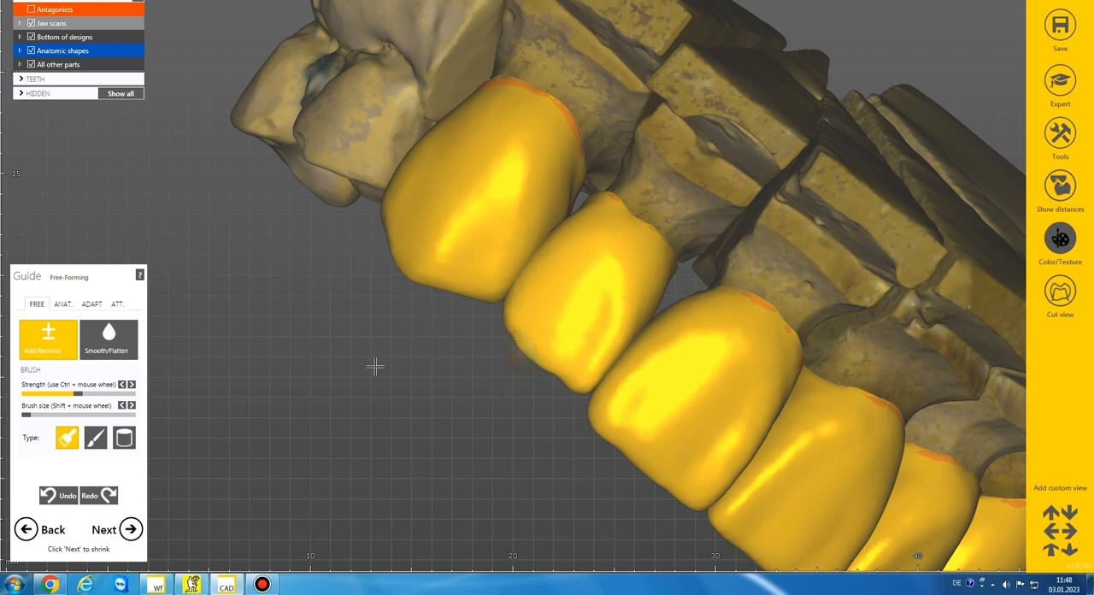
# Step: Smooth the incisal edge of lateral incisor crown 12, enlarging the Smooth/Flatten brush
pyautogui.click(102, 339)
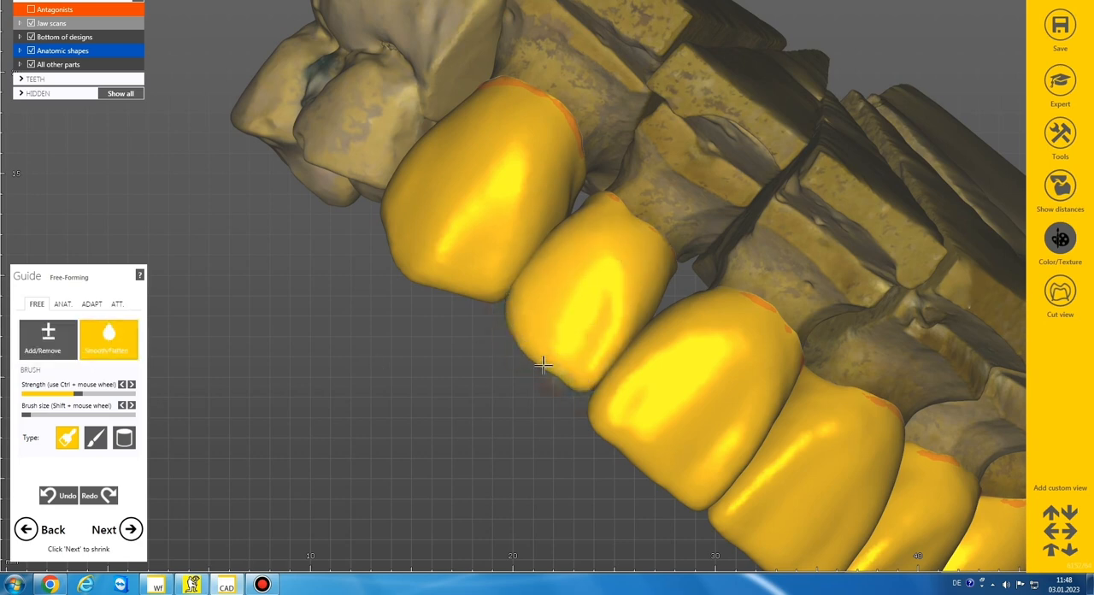
pyautogui.keyDown('shift'); pyautogui.scroll(4, 508, 322); pyautogui.keyUp('shift')
pyautogui.moveTo(503, 326)
pyautogui.mouseDown()
pyautogui.moveTo(524, 288)
pyautogui.moveTo(563, 386)
pyautogui.mouseUp()
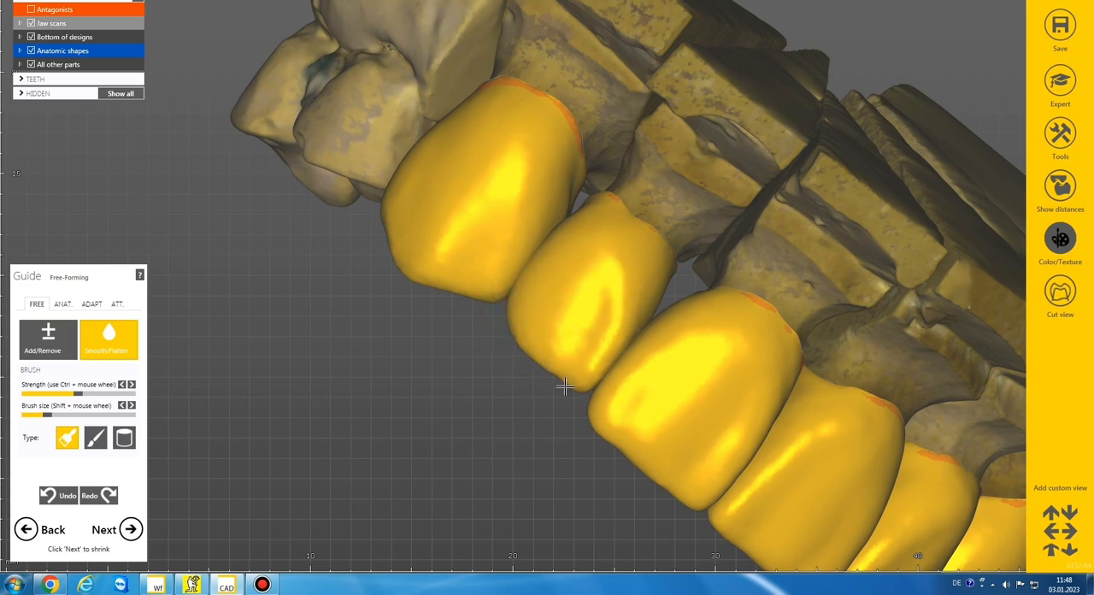
pyautogui.scroll(-2, 567, 364)
pyautogui.moveTo(567, 363); pyautogui.dragTo(615, 411, button='right')
pyautogui.scroll(-2, 569, 362)
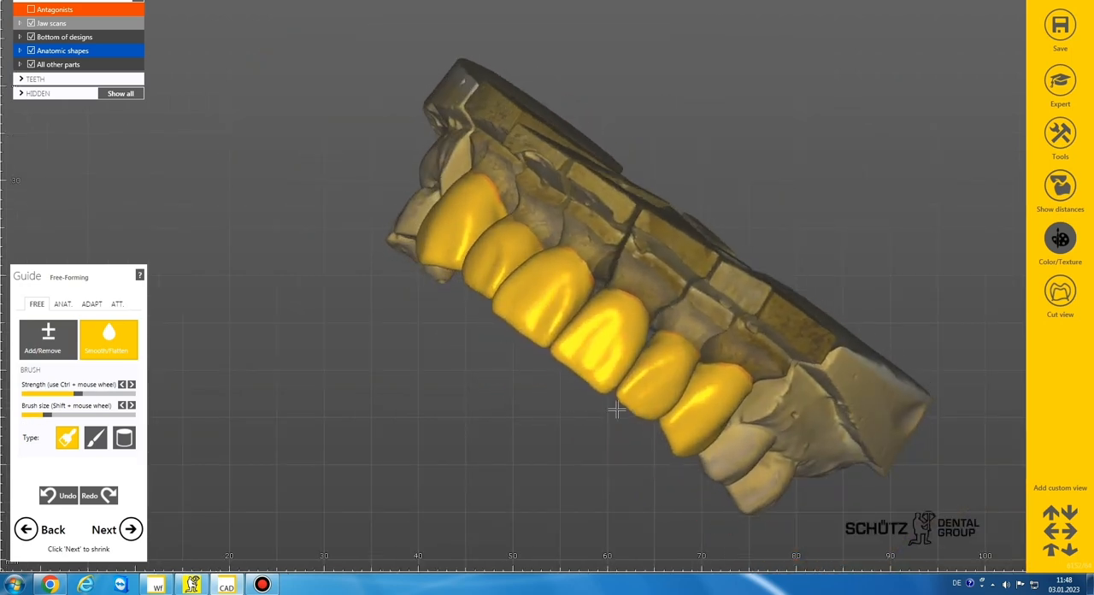
# Step: Adjust the incisal edge and labial surface of central incisor crown 11 with the Add/Remove brush
pyautogui.click(50, 346)
pyautogui.moveTo(563, 342); pyautogui.dragTo(574, 359, button='right')
pyautogui.scroll(3, 606, 382)
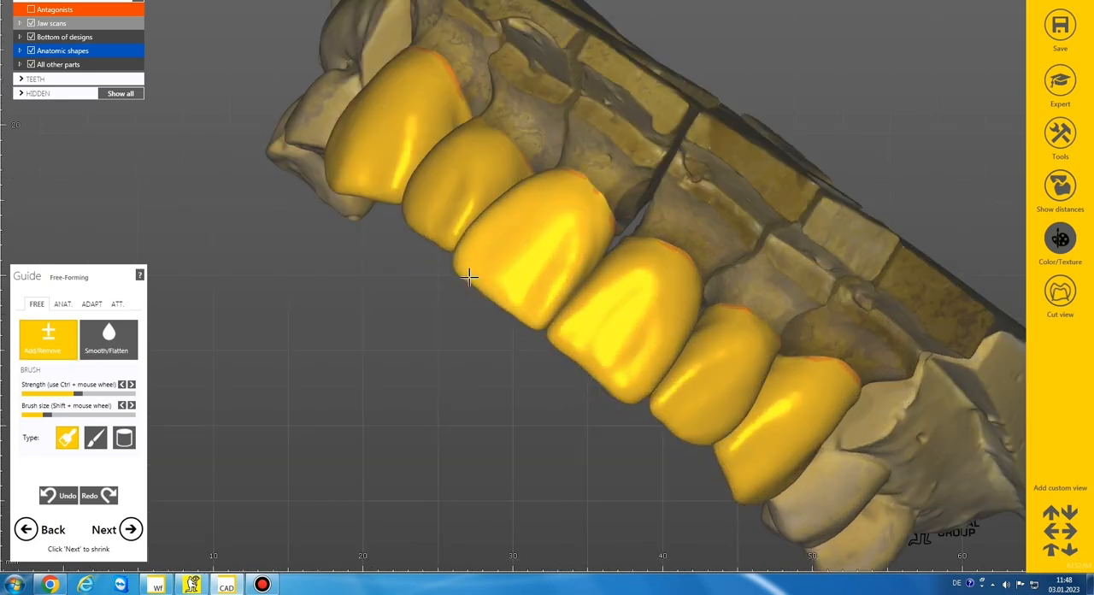
pyautogui.scroll(-6, 463, 294)
pyautogui.moveTo(463, 294); pyautogui.dragTo(459, 413, button='right')
pyautogui.scroll(4, 464, 331)
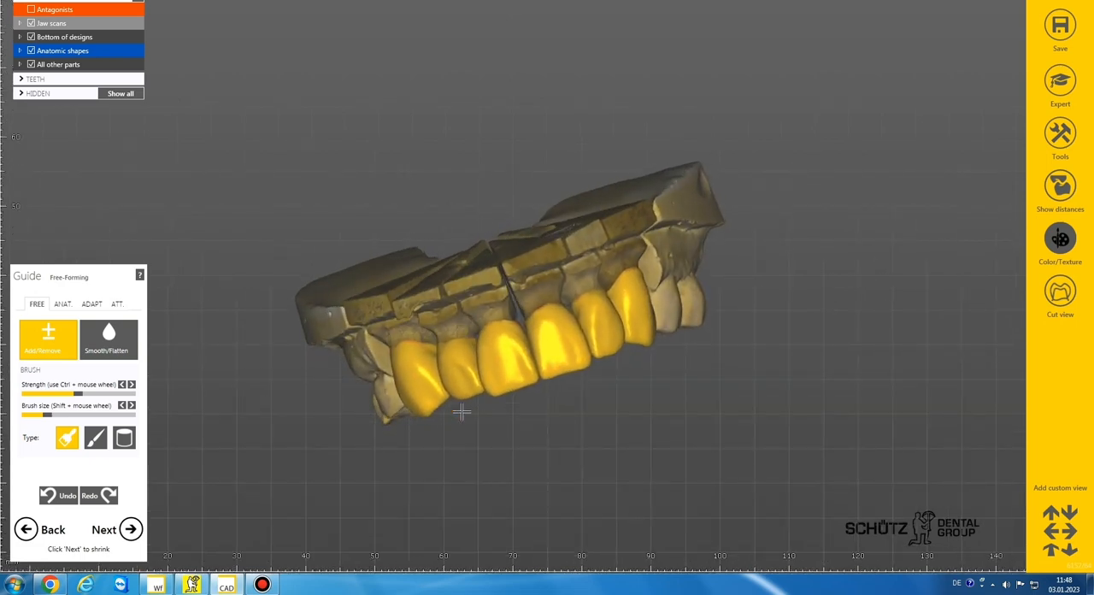
pyautogui.scroll(6, 476, 394)
pyautogui.scroll(-3, 642, 367)
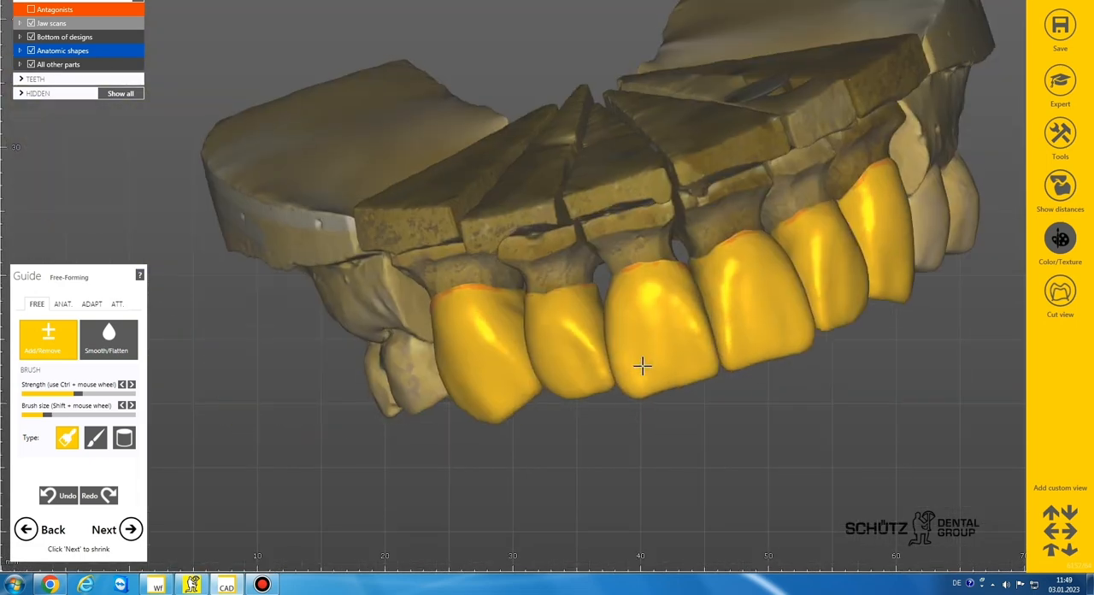
pyautogui.moveTo(641, 366); pyautogui.dragTo(638, 365, button='right')
# Step: Smooth the labial surfaces of both central incisor crowns with the Smooth/Flatten brush
pyautogui.click(122, 343)
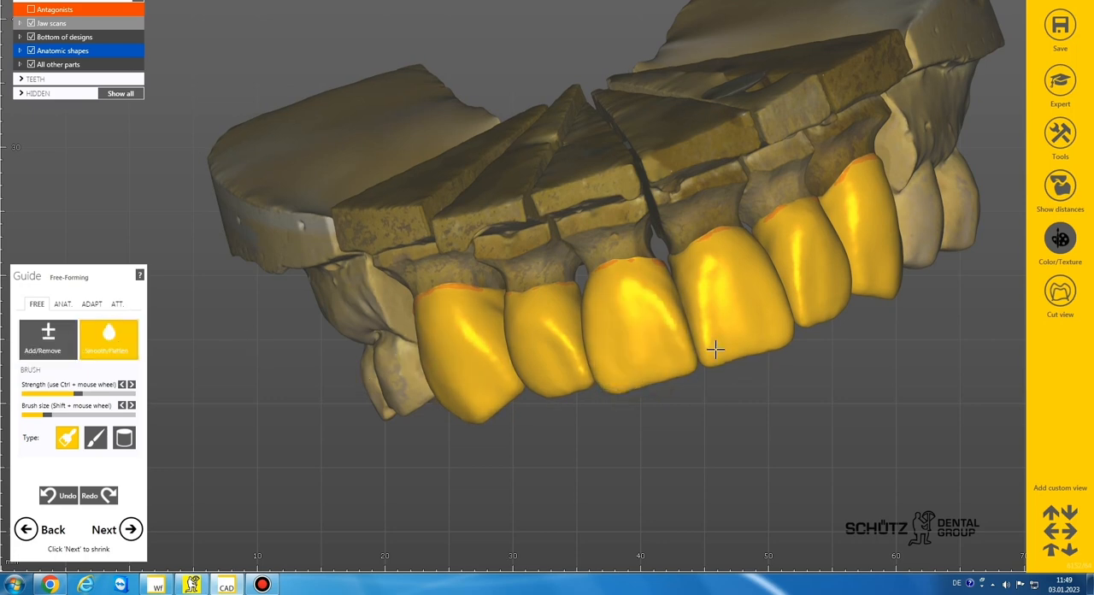
pyautogui.scroll(-4, 619, 299)
pyautogui.scroll(-3, 616, 302)
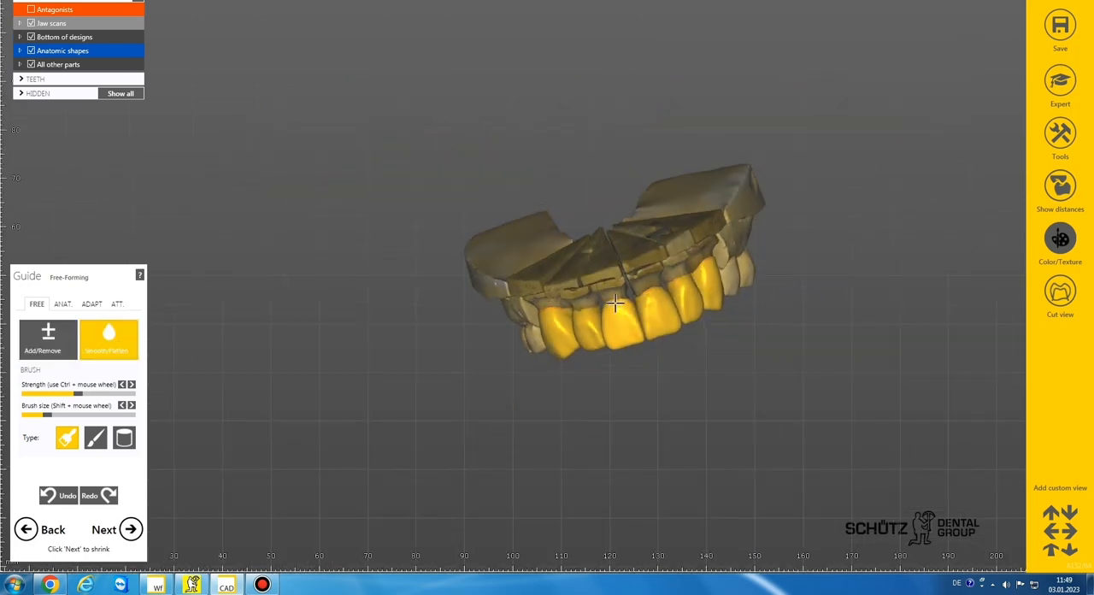
# Step: Examine the labial surfaces and incisal edges of all six crowns from the front and from both sides
pyautogui.moveTo(615, 303); pyautogui.dragTo(615, 302, button='right')
pyautogui.scroll(3, 635, 344)
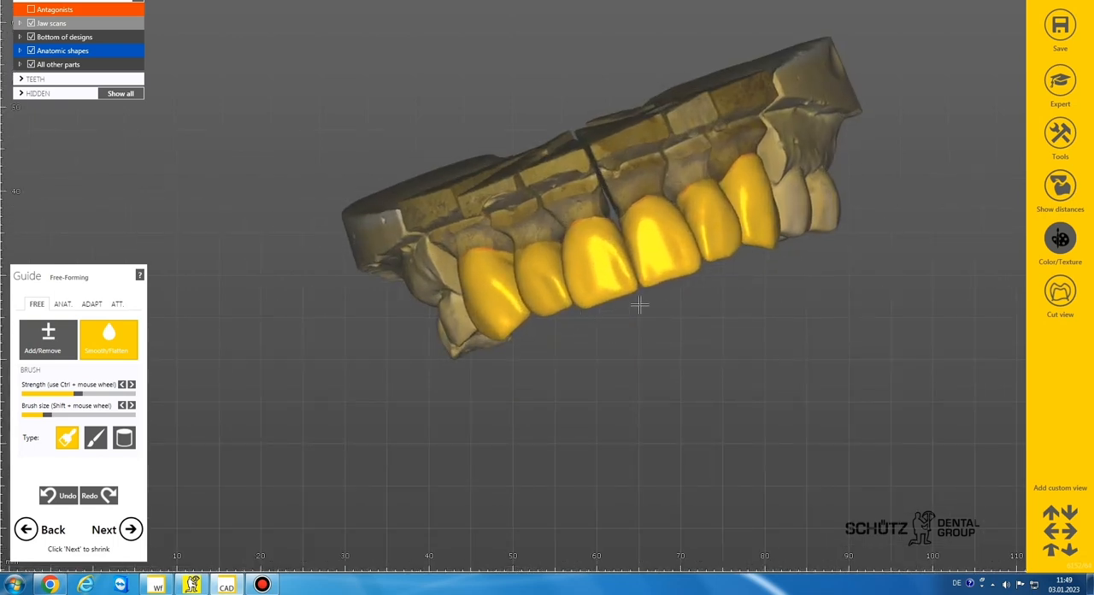
pyautogui.scroll(-3, 641, 305)
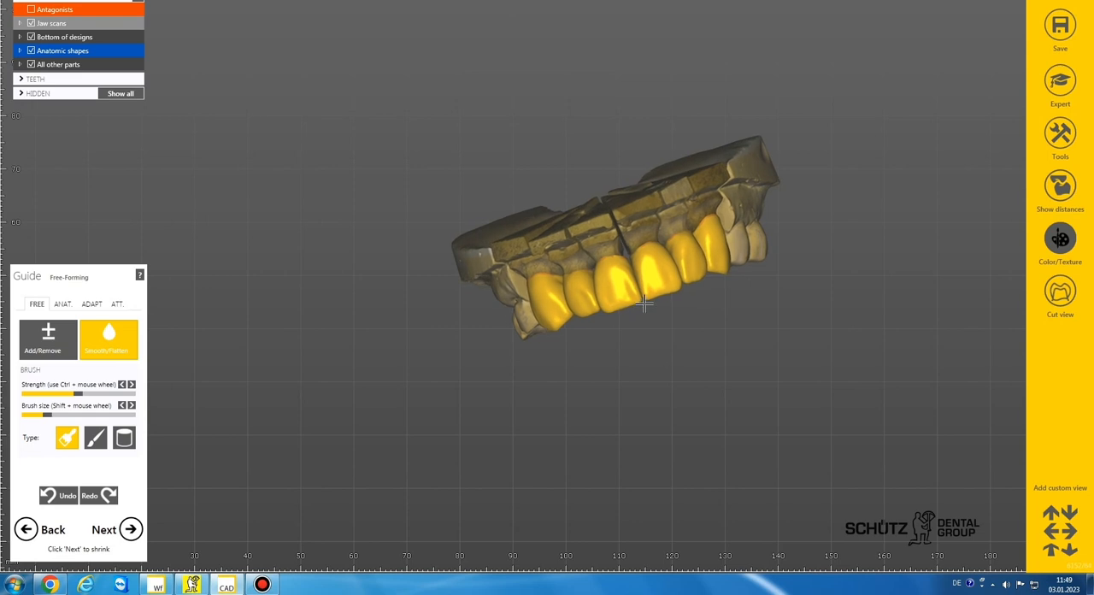
pyautogui.moveTo(643, 306); pyautogui.dragTo(642, 306, button='right')
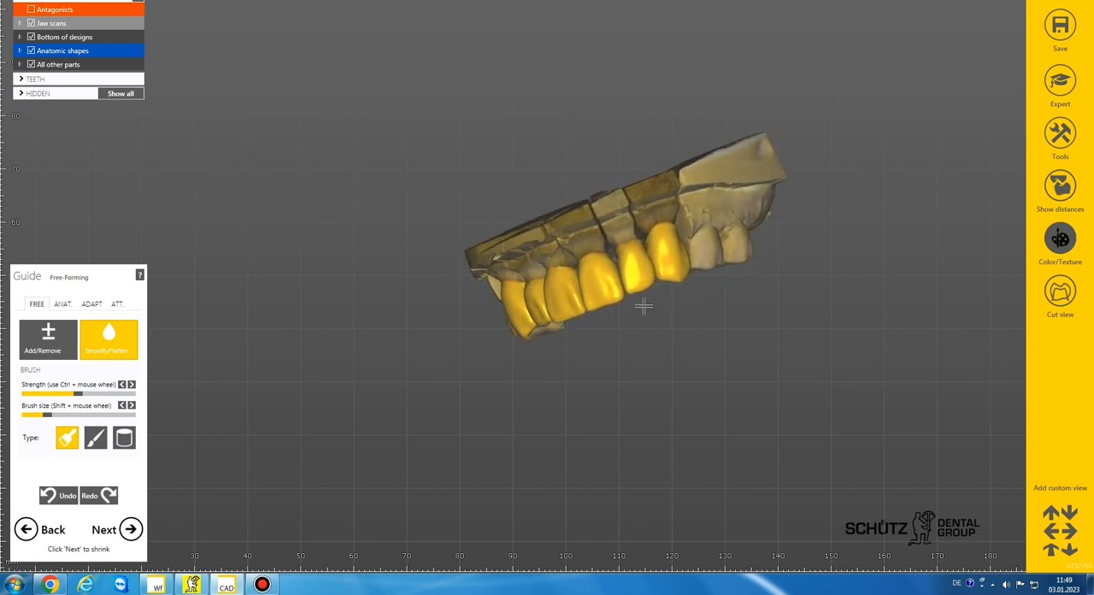
pyautogui.scroll(3, 661, 277)
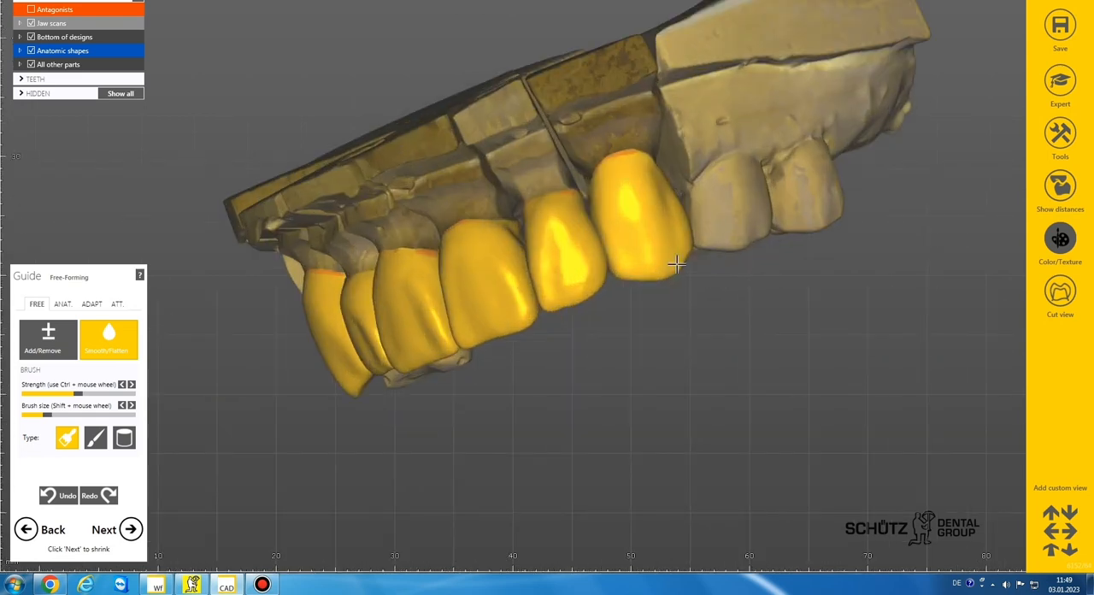
pyautogui.scroll(-3, 672, 312)
pyautogui.moveTo(672, 313); pyautogui.dragTo(611, 312, button='right')
pyautogui.scroll(3, 560, 317)
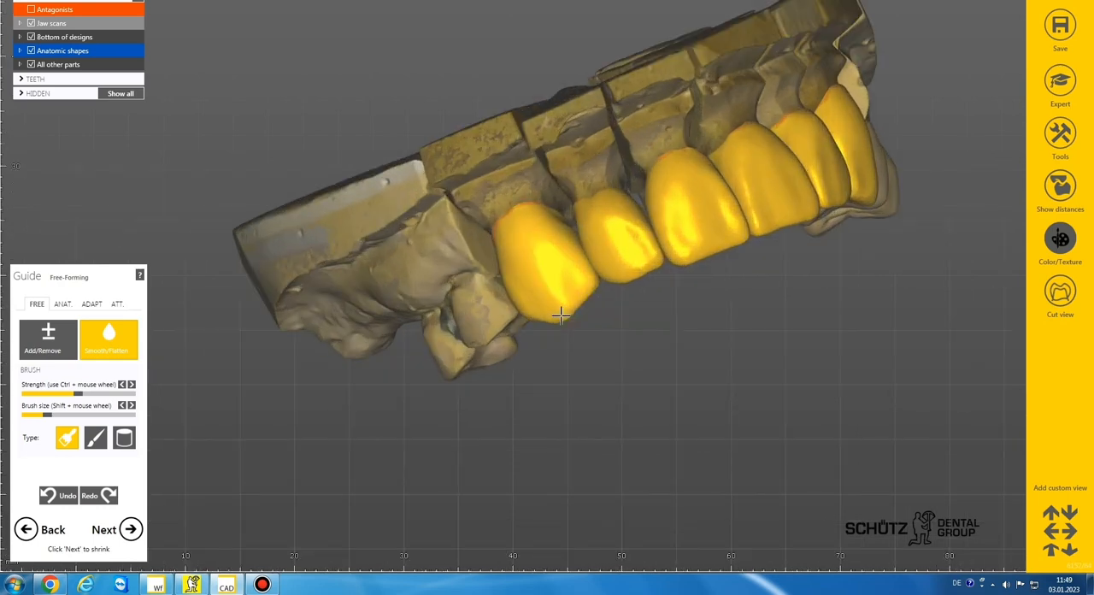
pyautogui.scroll(-3, 640, 325)
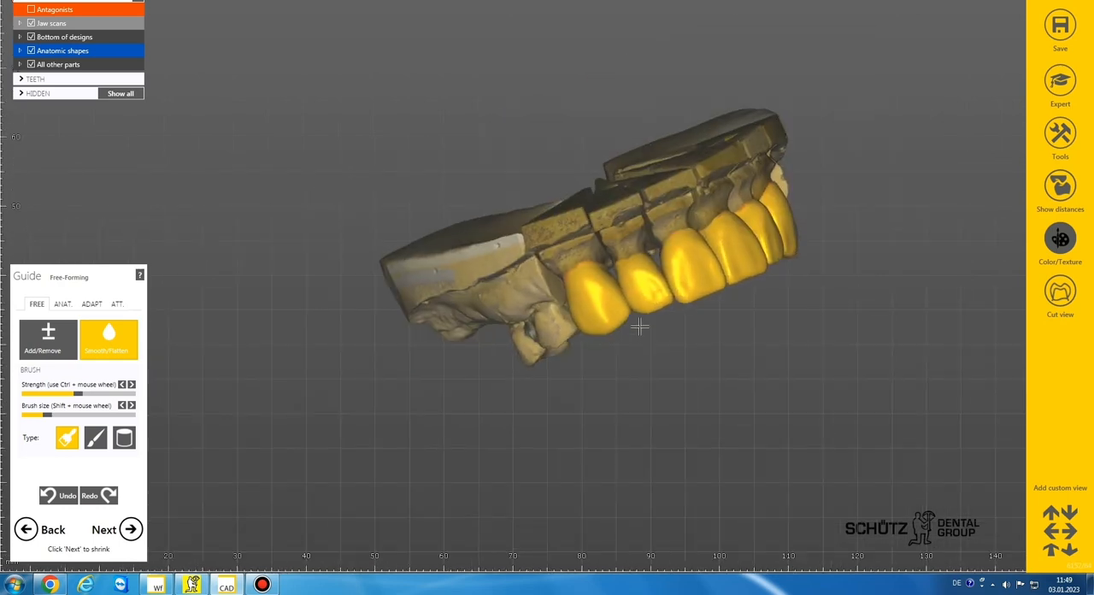
# Step: Reshape the incisal tips of canine crowns 13 and 23 with a small Add/Remove brush
pyautogui.scroll(6, 595, 319)
pyautogui.click(45, 342)
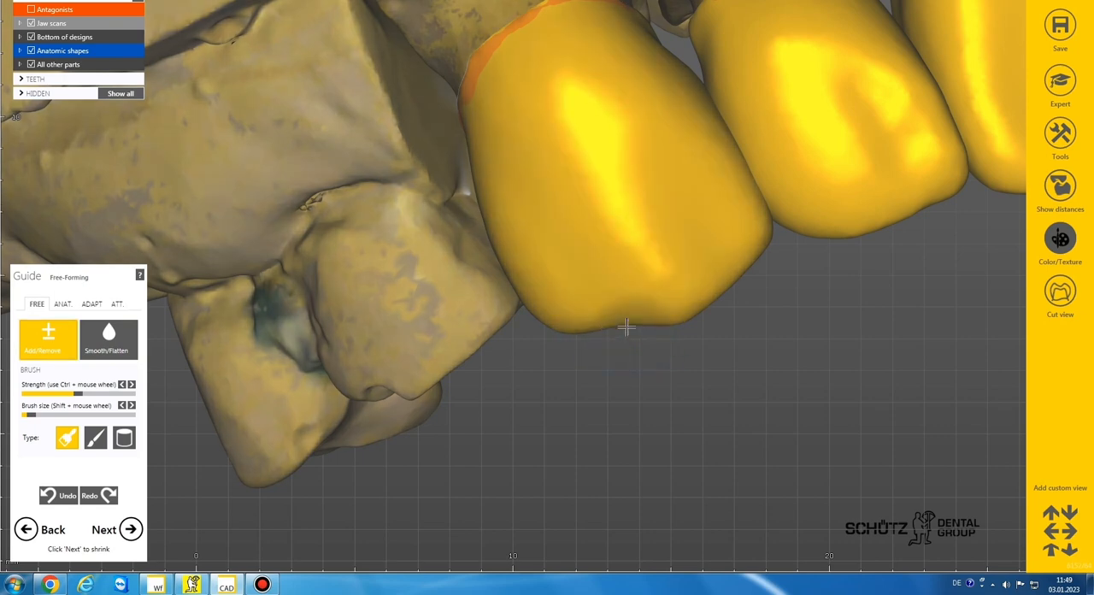
pyautogui.scroll(-6, 656, 320)
pyautogui.moveTo(653, 320); pyautogui.dragTo(745, 270, button='right')
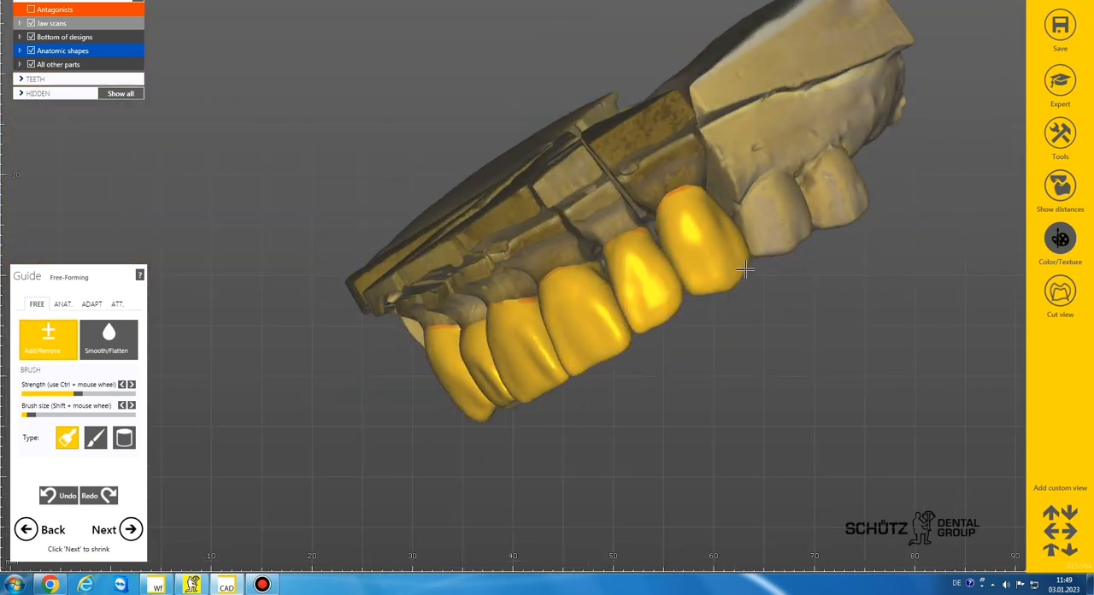
pyautogui.scroll(4, 735, 272)
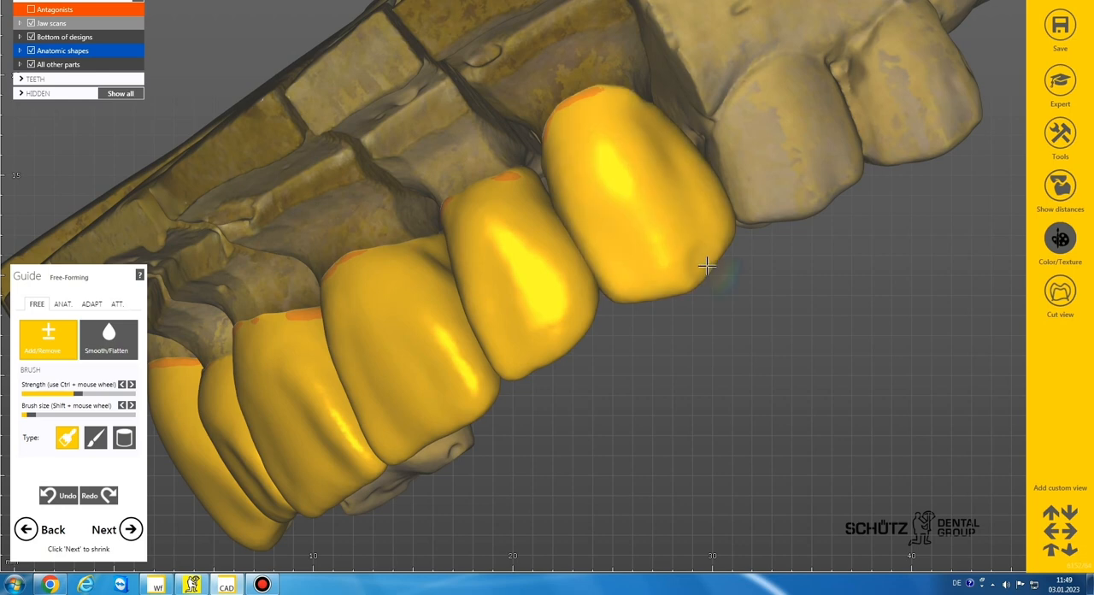
# Step: Smooth the reshaped canine crowns 23 and 13 with the Smooth/Flatten brush, enlarging the brush
pyautogui.click(108, 342)
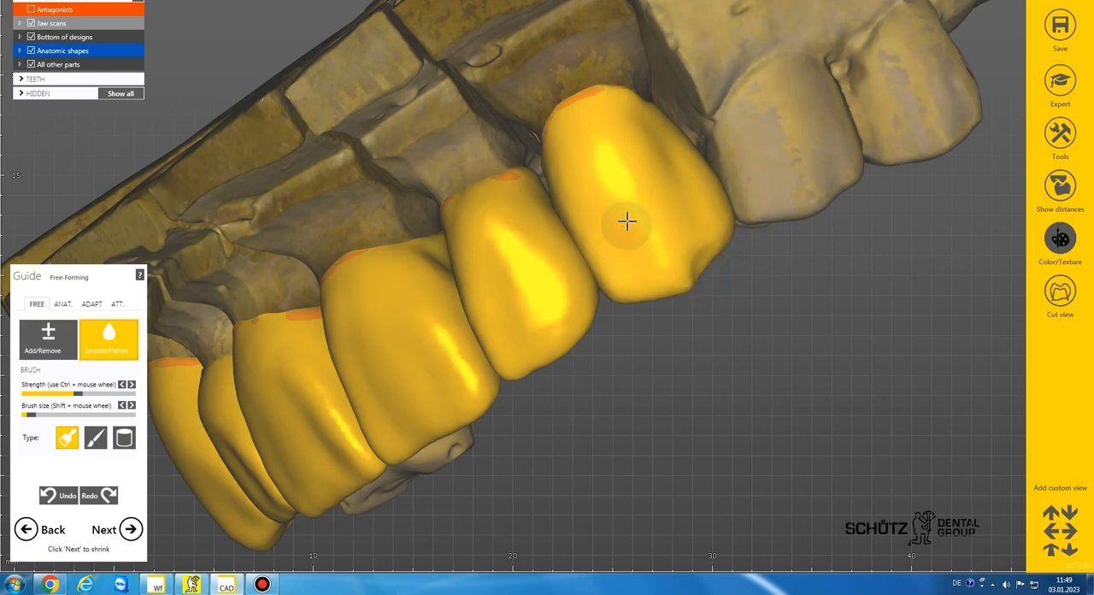
pyautogui.scroll(-5, 709, 276)
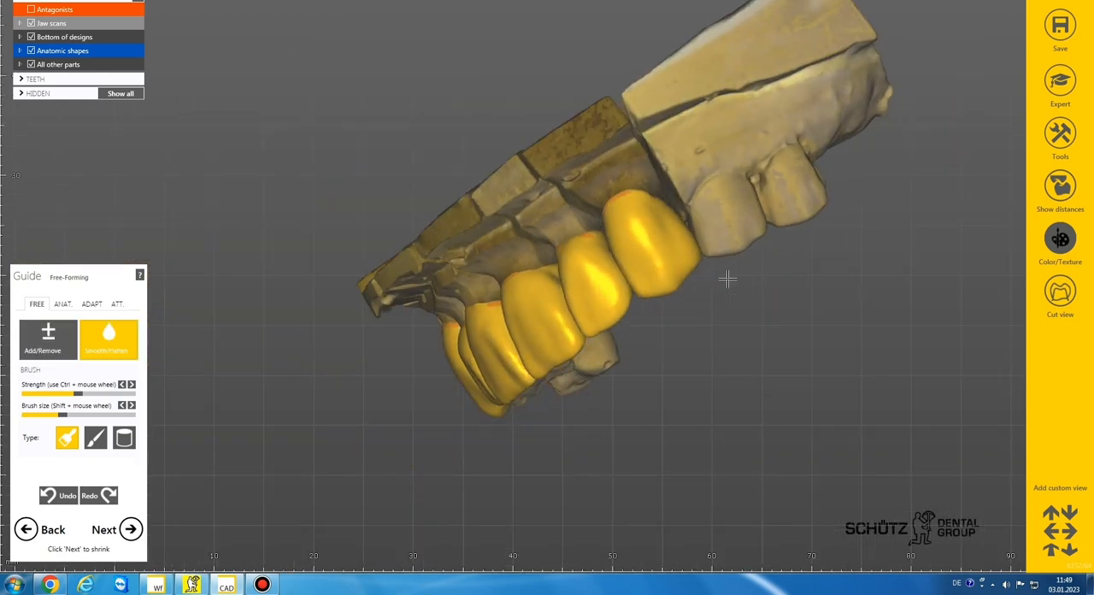
pyautogui.moveTo(726, 282); pyautogui.dragTo(685, 288, button='right')
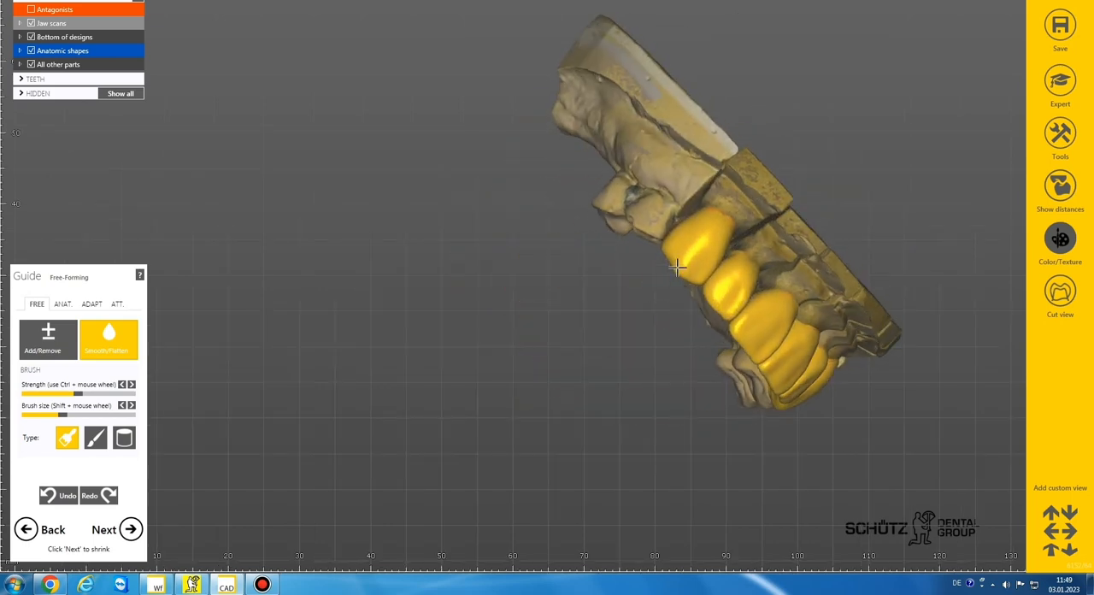
pyautogui.scroll(4, 659, 234)
pyautogui.scroll(-4, 633, 286)
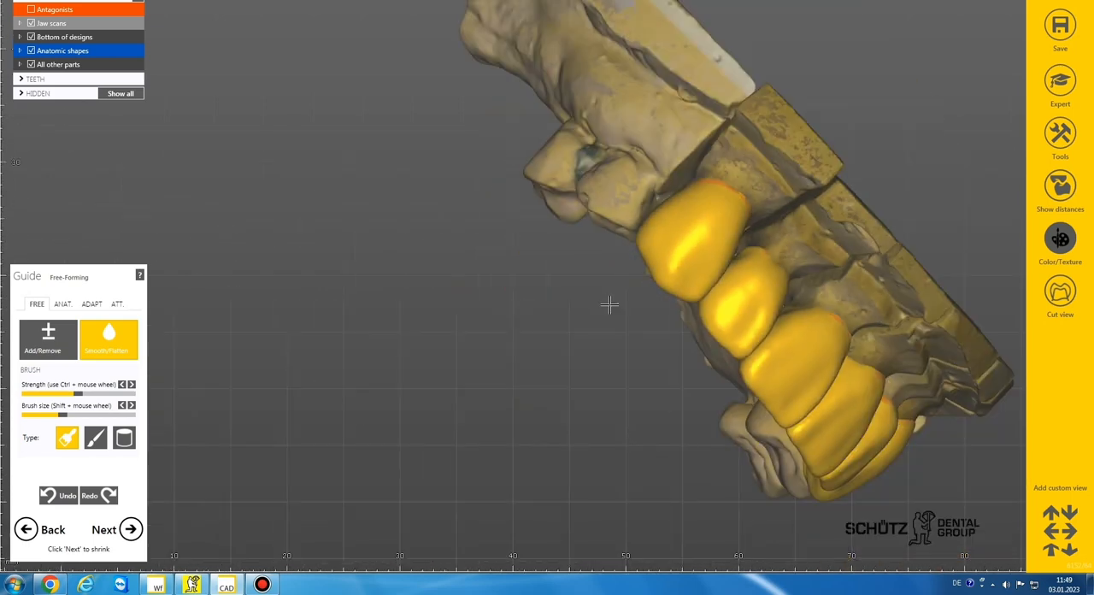
pyautogui.moveTo(610, 305); pyautogui.dragTo(609, 304, button='right')
pyautogui.scroll(-2, 610, 304)
pyautogui.moveTo(609, 304); pyautogui.dragTo(540, 319, button='middle')
pyautogui.moveTo(539, 319); pyautogui.dragTo(542, 321, button='right')
pyautogui.scroll(5, 575, 275)
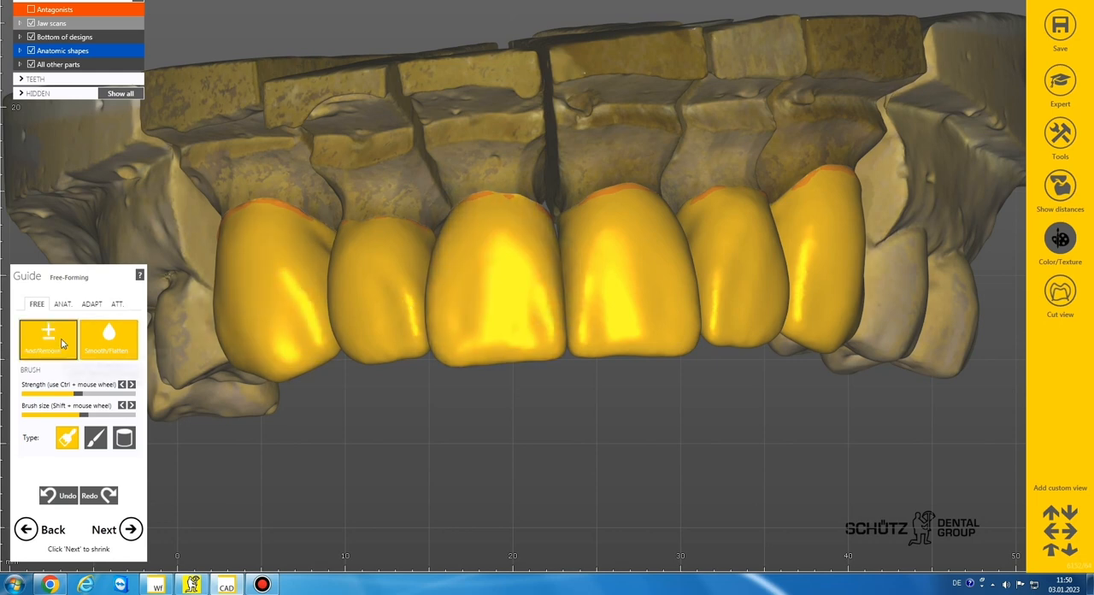
# Step: Refine the palatal surface of lateral incisor crown 12 with the Add/Remove and Smooth/Flatten brushes
pyautogui.click(62, 344)
pyautogui.scroll(-2, 484, 325)
pyautogui.moveTo(444, 327); pyautogui.dragTo(556, 301, button='right')
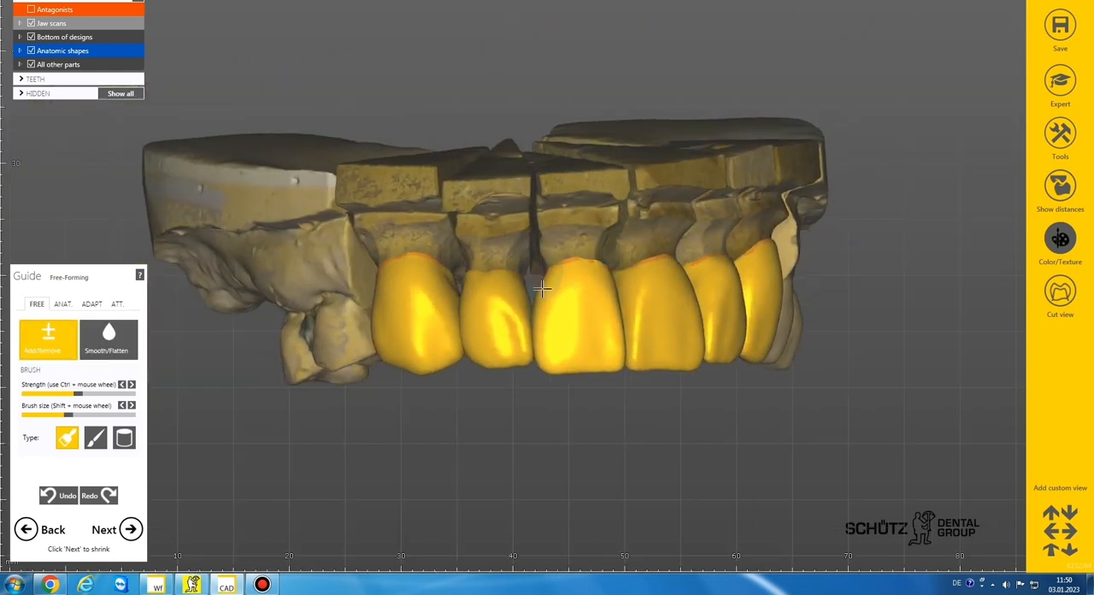
pyautogui.scroll(-5, 556, 341)
pyautogui.moveTo(556, 341); pyautogui.dragTo(556, 333, button='right')
pyautogui.scroll(5, 549, 282)
pyautogui.moveTo(547, 295); pyautogui.dragTo(533, 286, button='right')
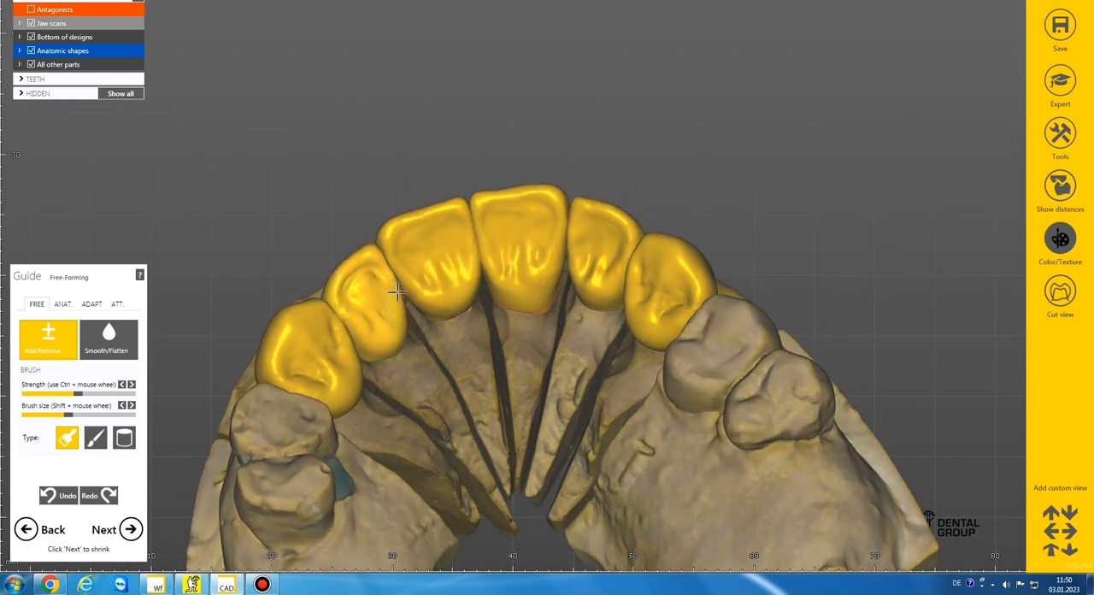
pyautogui.click(110, 340)
pyautogui.moveTo(349, 293); pyautogui.dragTo(352, 285, button='right')
pyautogui.scroll(5, 352, 285)
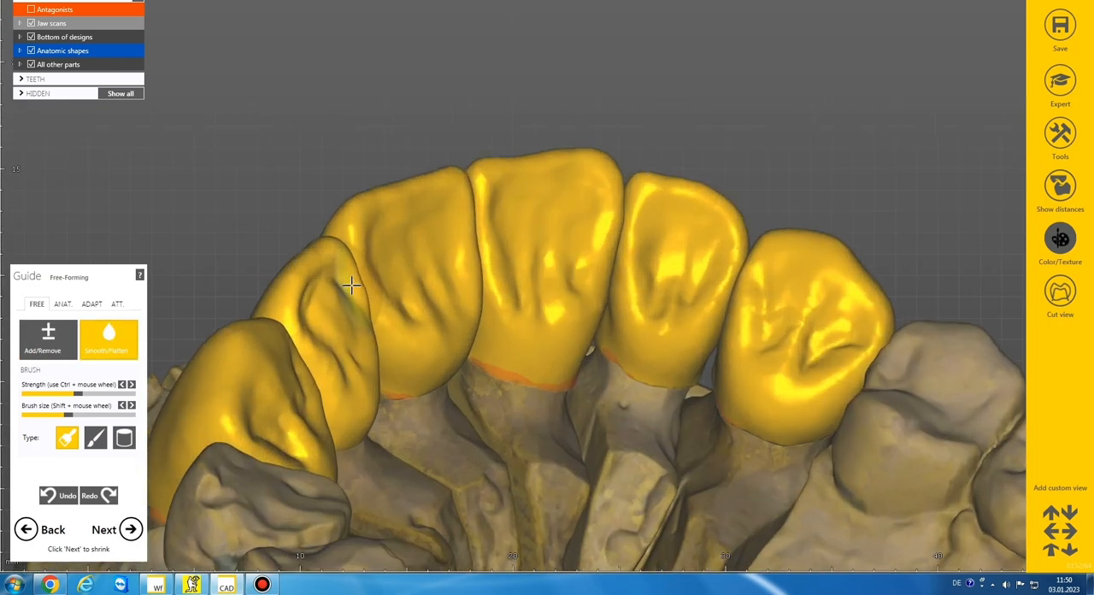
pyautogui.scroll(-6, 491, 291)
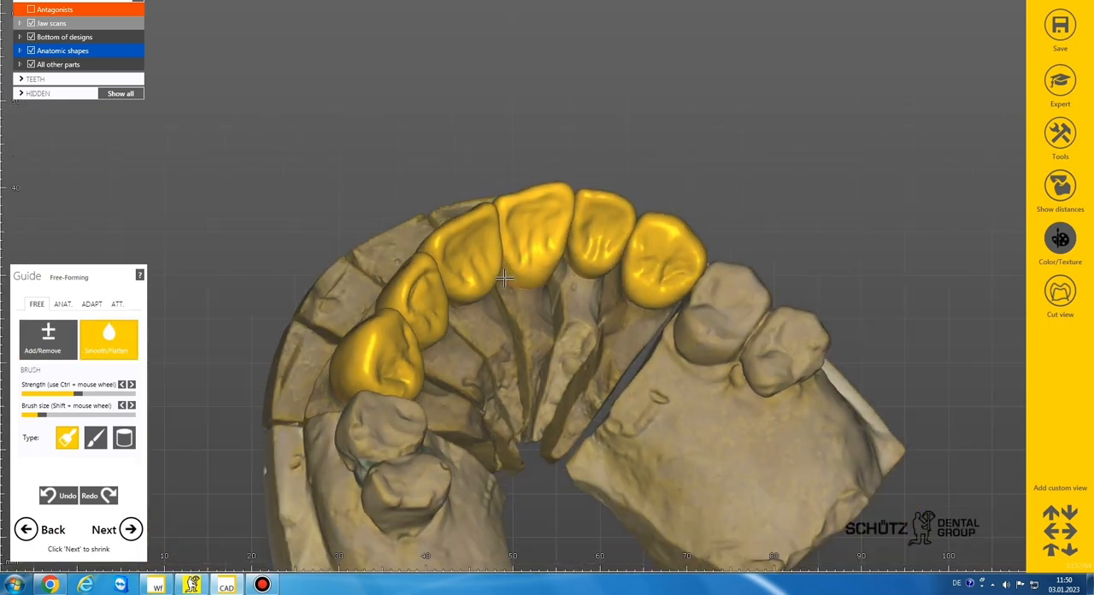
# Step: Show the antagonists without scan textures and display the distances between them and the crowns
pyautogui.moveTo(490, 290); pyautogui.dragTo(838, 244, button='right')
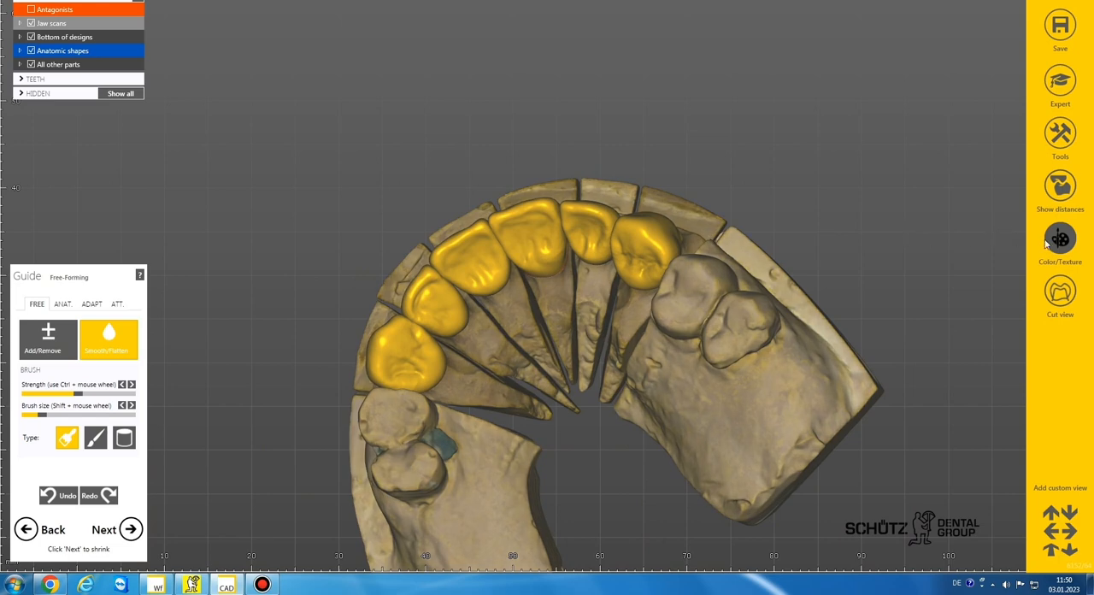
pyautogui.click(1060, 240)
pyautogui.click(31, 10)
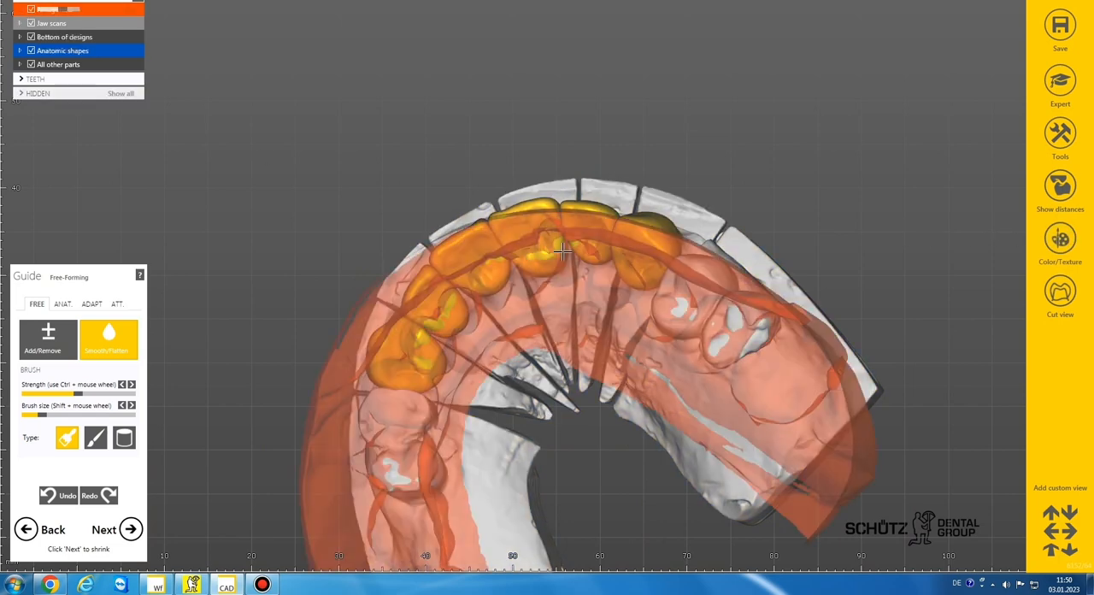
pyautogui.click(1060, 187)
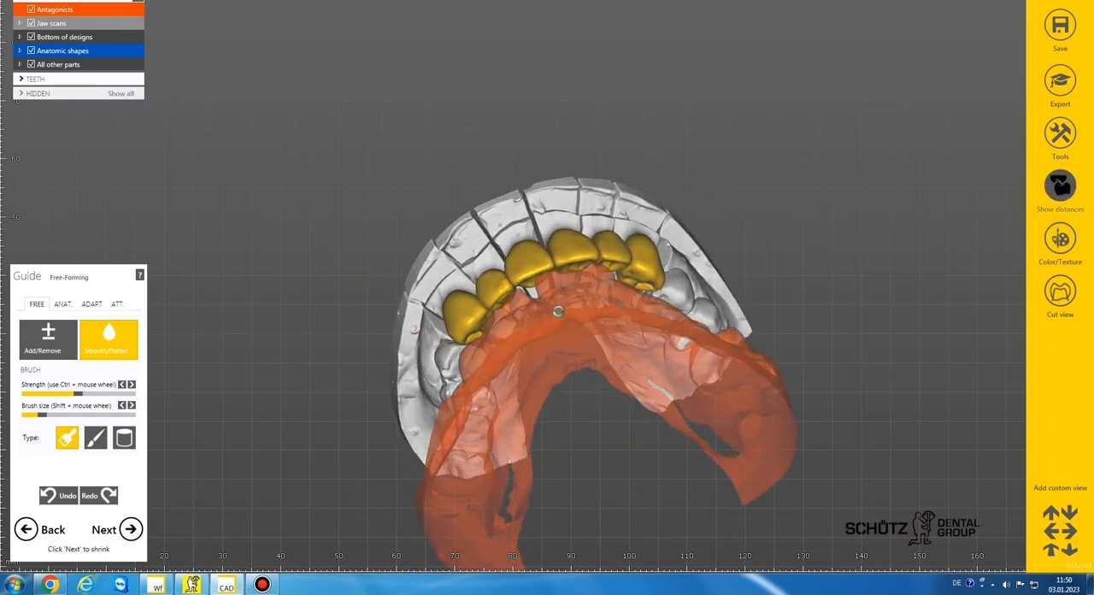
pyautogui.scroll(4, 531, 359)
pyautogui.moveTo(531, 359)
pyautogui.mouseDown(button='right')
pyautogui.moveTo(521, 303)
pyautogui.moveTo(530, 309)
pyautogui.mouseUp(button='right')
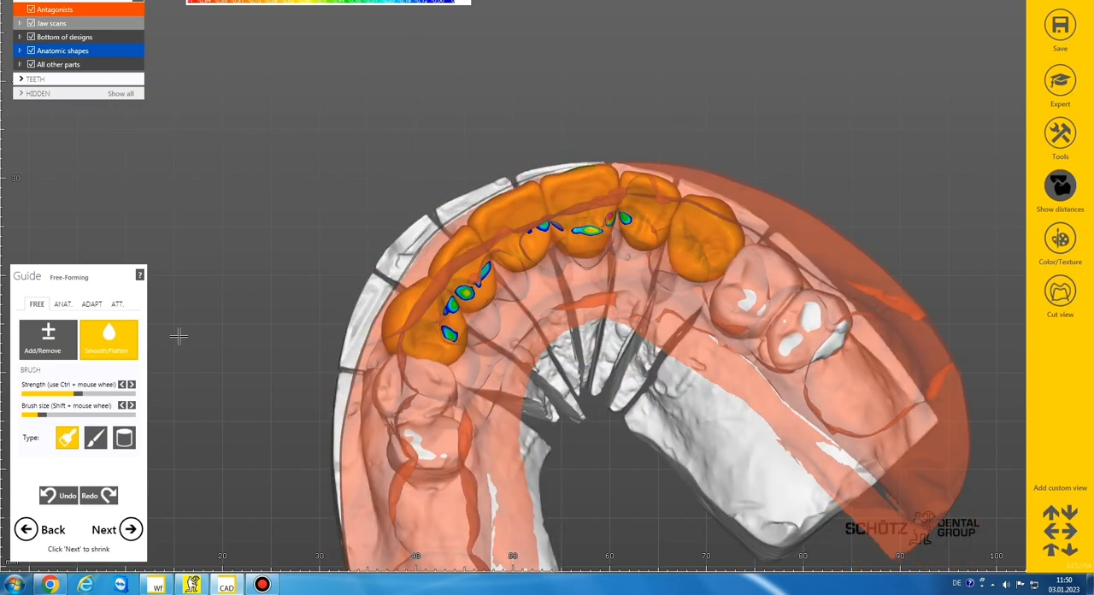
# Step: Build up the palatal surface of canine crown 23 towards the antagonist with the Add/Remove brush
pyautogui.click(51, 340)
pyautogui.scroll(-3, 547, 289)
pyautogui.moveTo(550, 274); pyautogui.dragTo(571, 287, button='right')
pyautogui.scroll(5, 723, 296)
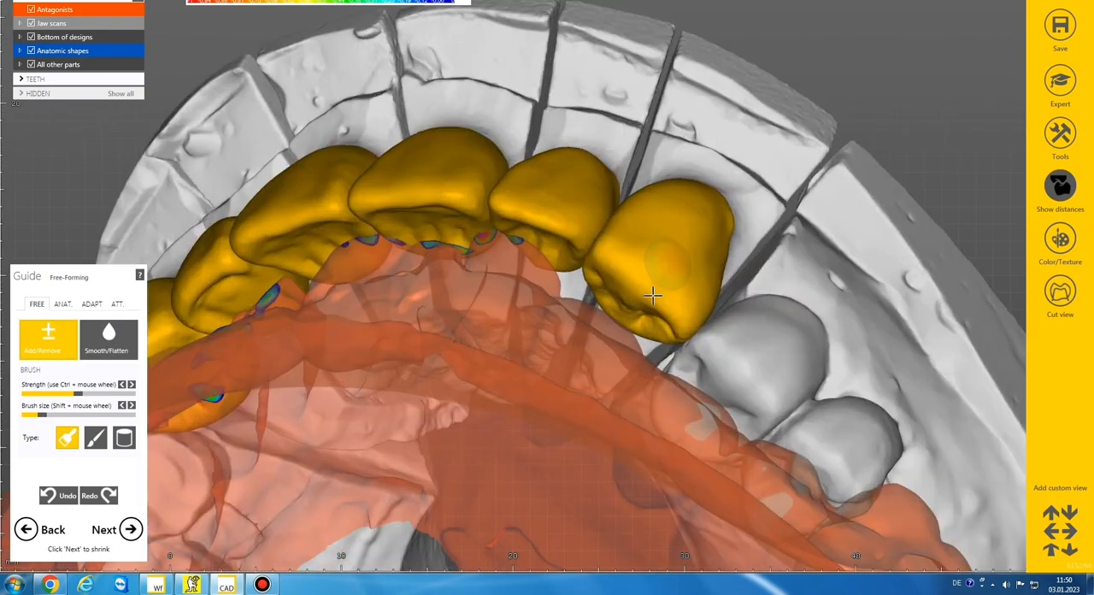
pyautogui.scroll(4, 650, 316)
pyautogui.scroll(1, 639, 340)
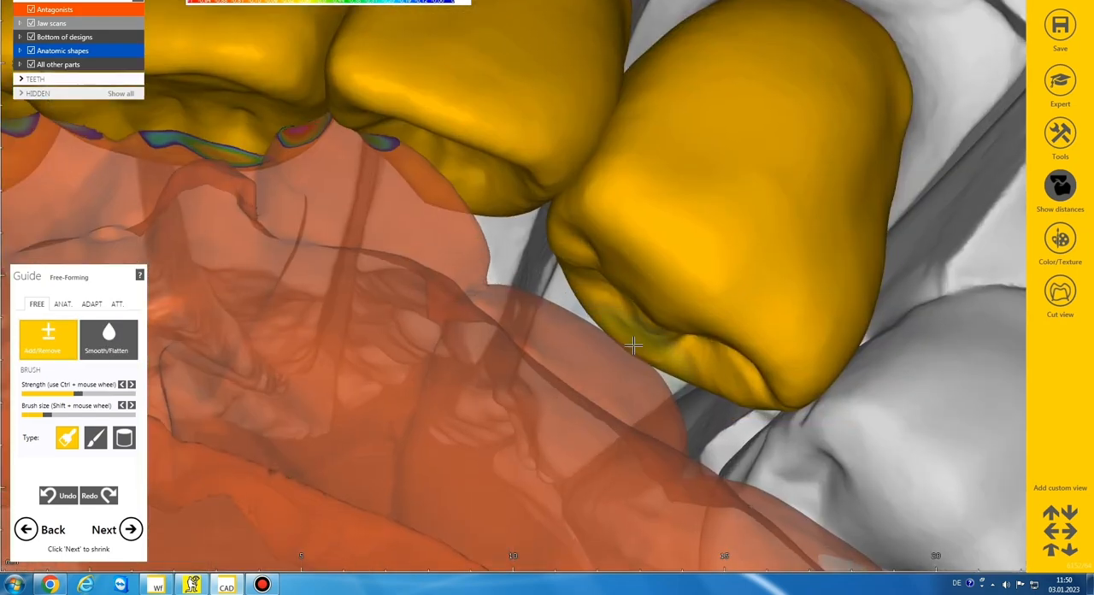
pyautogui.keyDown('shift'); pyautogui.scroll(1, 636, 346); pyautogui.keyUp('shift')
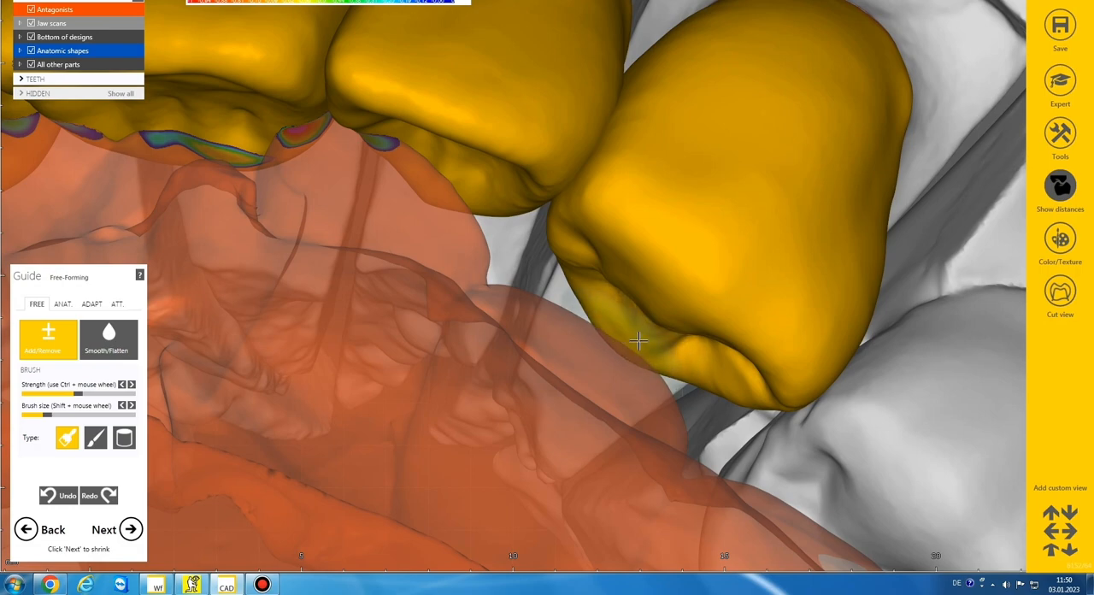
pyautogui.moveTo(638, 340)
pyautogui.mouseDown()
pyautogui.moveTo(630, 347)
pyautogui.moveTo(678, 362)
pyautogui.moveTo(672, 353)
pyautogui.mouseUp()
pyautogui.scroll(-4, 672, 354)
pyautogui.moveTo(672, 354)
pyautogui.mouseDown(button='right')
pyautogui.moveTo(675, 380)
pyautogui.moveTo(672, 354)
pyautogui.mouseUp(button='right')
pyautogui.scroll(-2, 672, 354)
pyautogui.scroll(-3, 672, 354)
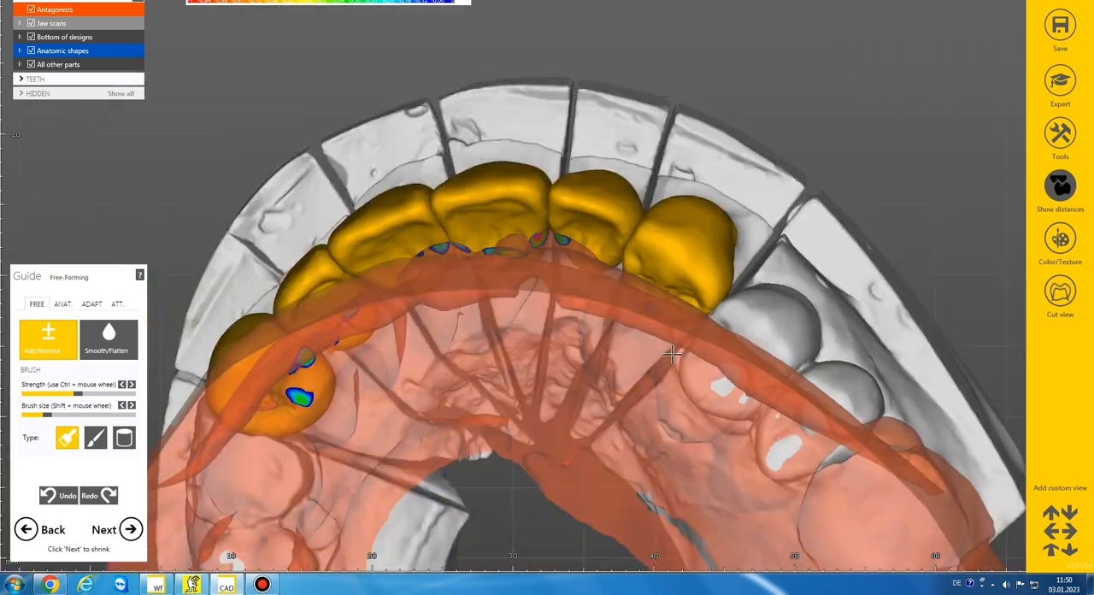
# Step: Cut the crowns' intersections with the antagonists at a 0.1 mm distance and with the adjacent teeth at 0 mm
pyautogui.scroll(-3, 671, 354)
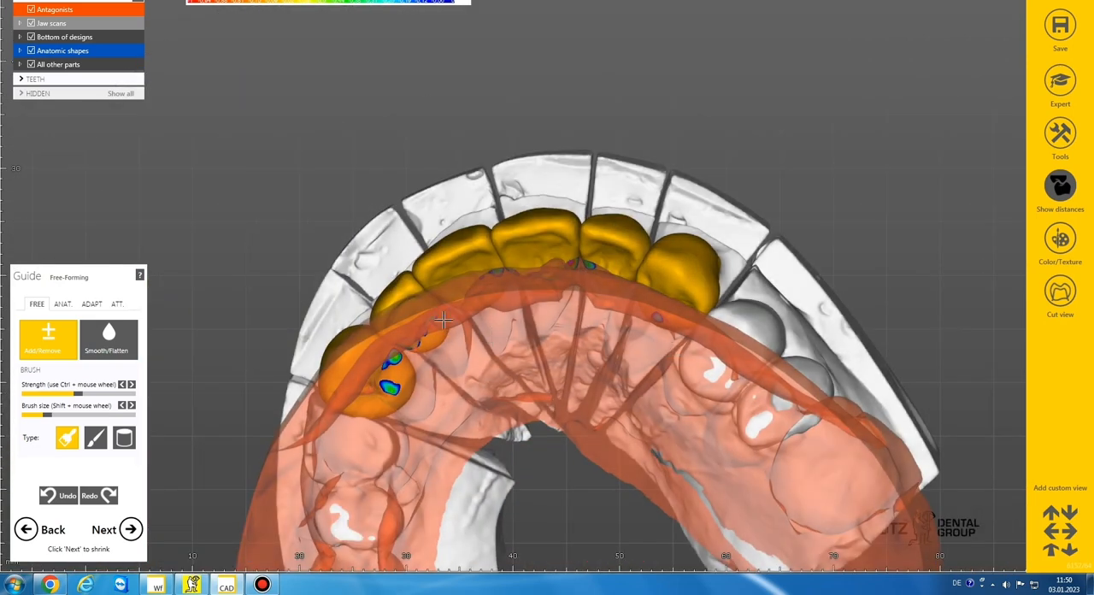
pyautogui.scroll(-4, 449, 272)
pyautogui.moveTo(448, 272); pyautogui.dragTo(458, 259, button='right')
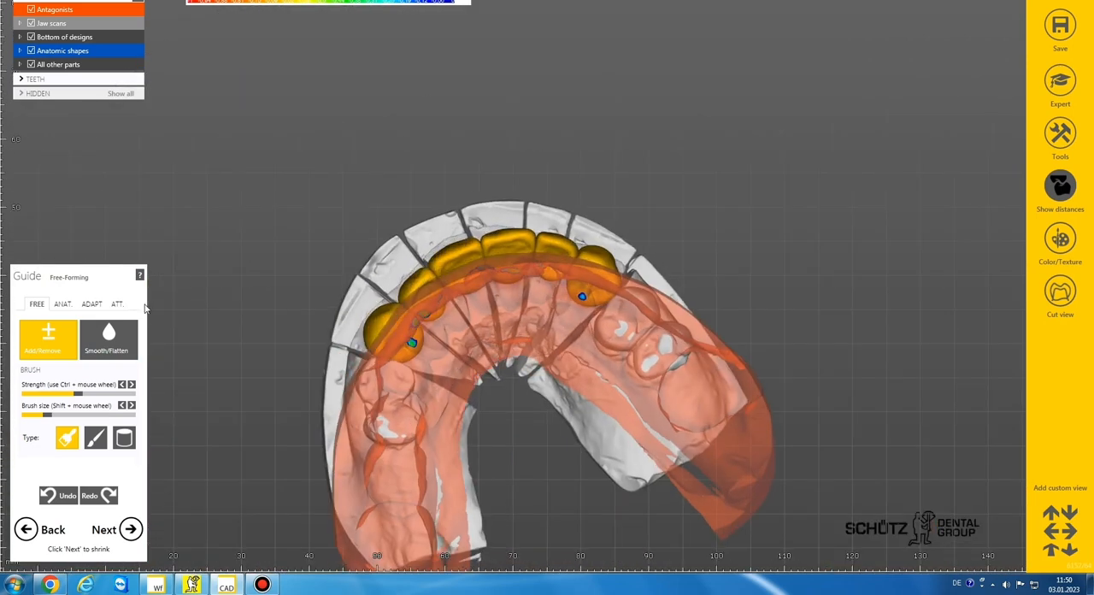
pyautogui.click(91, 306)
pyautogui.click(83, 352)
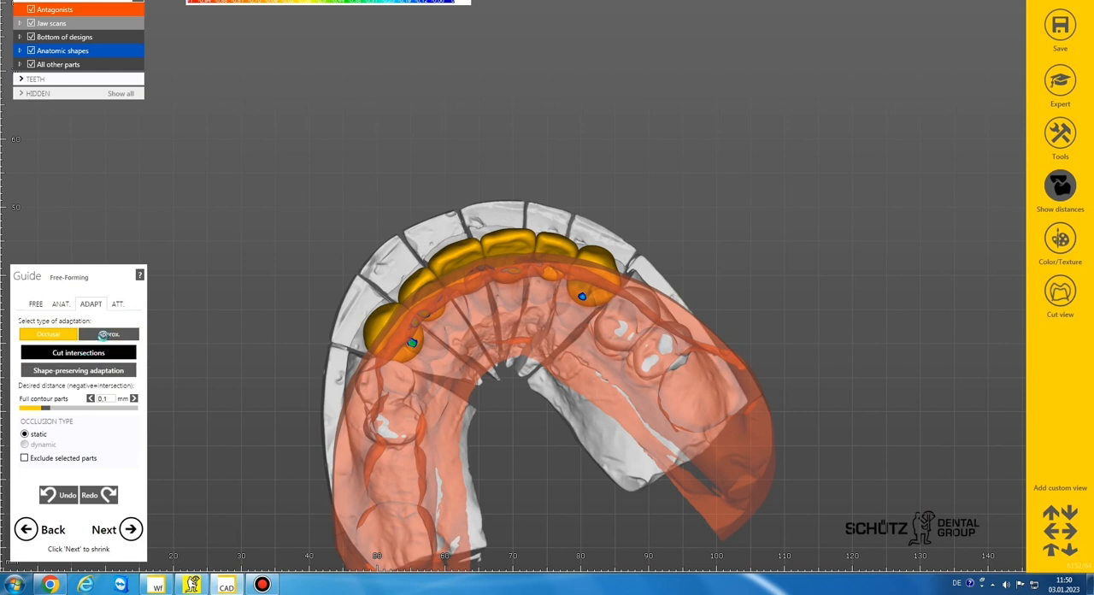
pyautogui.click(106, 336)
pyautogui.click(98, 353)
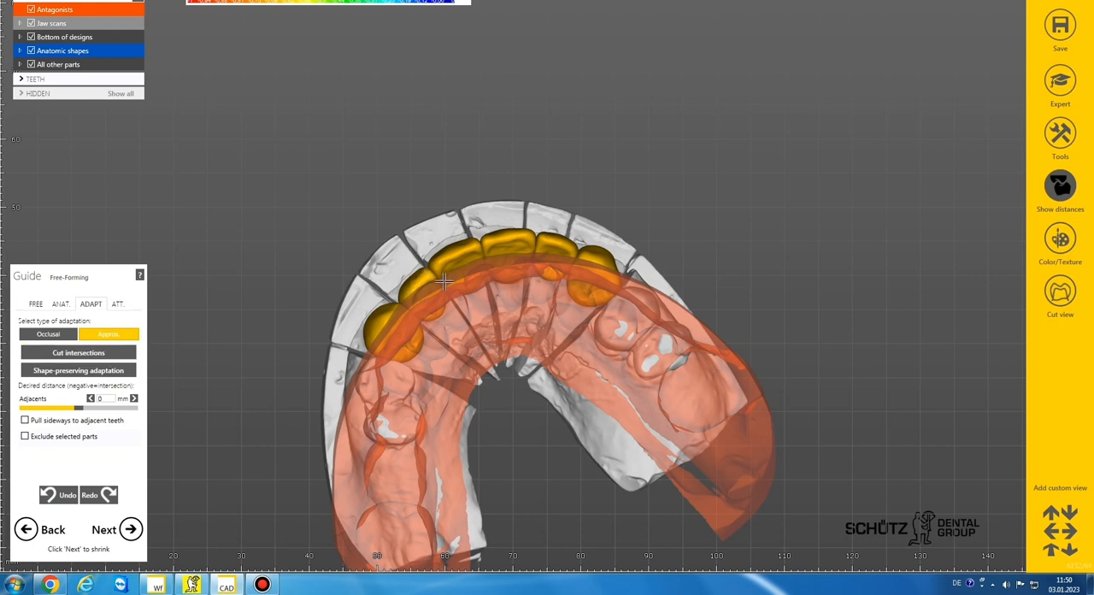
# Step: Return to free-forming and refine the incisal edge of central incisor crown 21 with a smaller Add/Remove brush
pyautogui.scroll(-4, 472, 262)
pyautogui.moveTo(472, 250); pyautogui.dragTo(452, 267, button='right')
pyautogui.scroll(2, 462, 284)
pyautogui.click(36, 306)
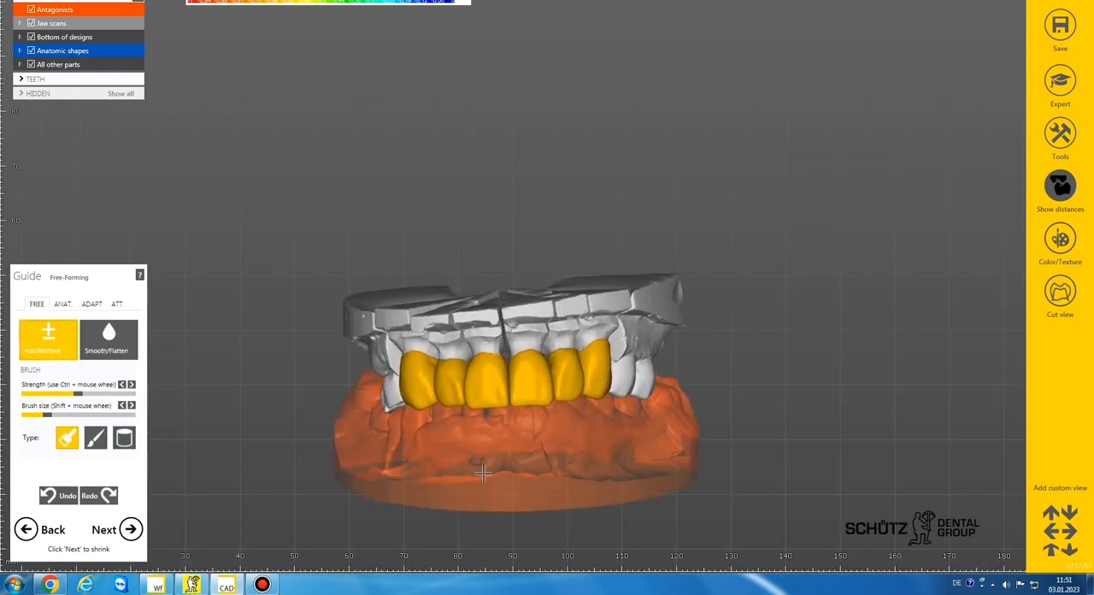
pyautogui.scroll(3, 483, 472)
pyautogui.scroll(2, 529, 280)
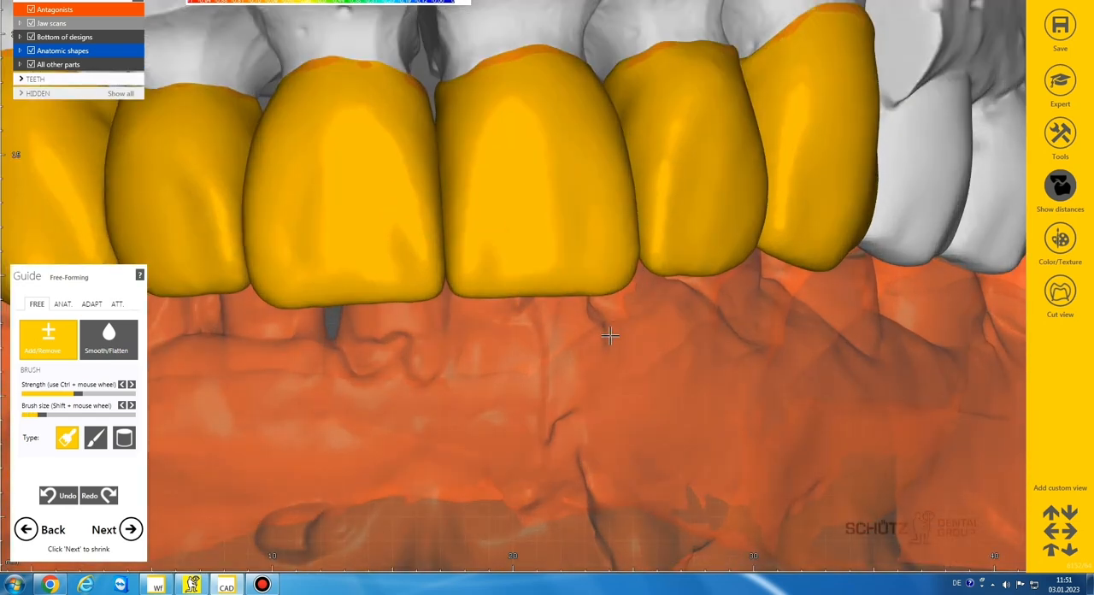
pyautogui.scroll(-3, 627, 280)
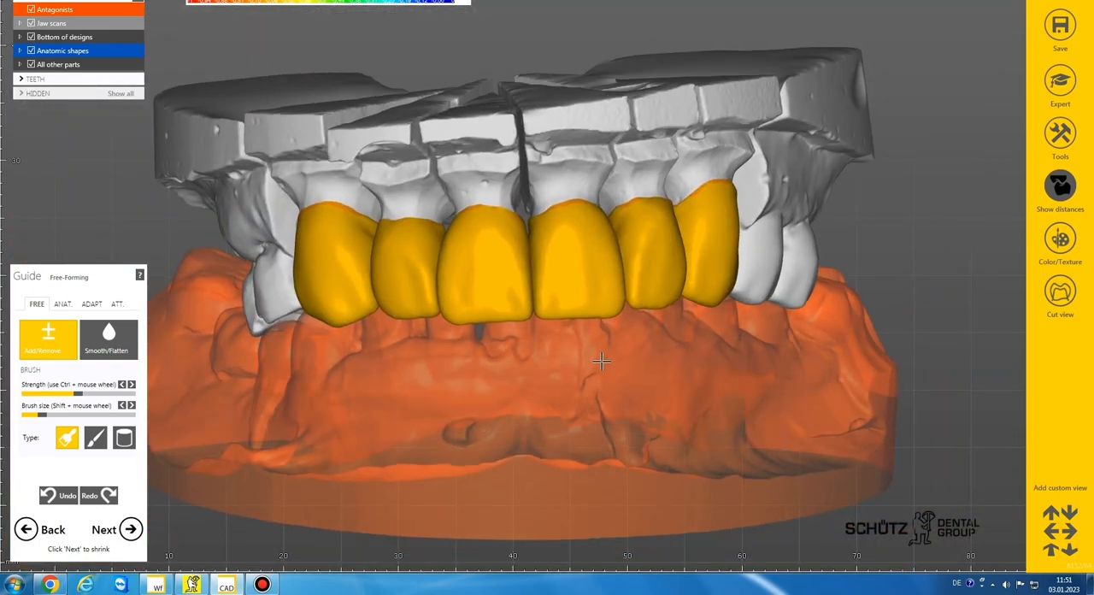
pyautogui.scroll(3, 567, 302)
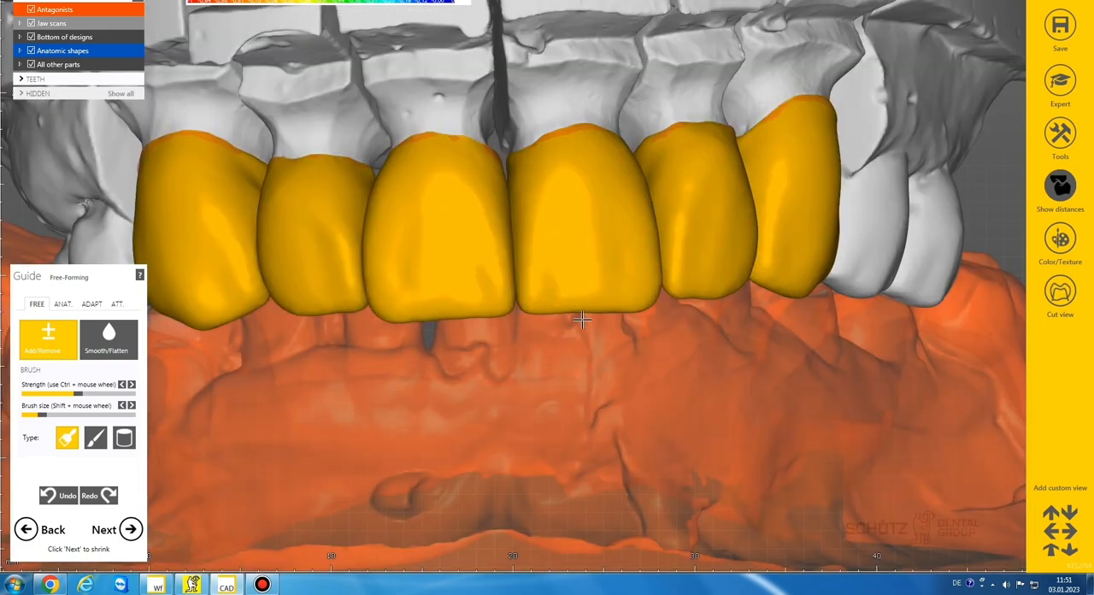
pyautogui.scroll(-2, 578, 395)
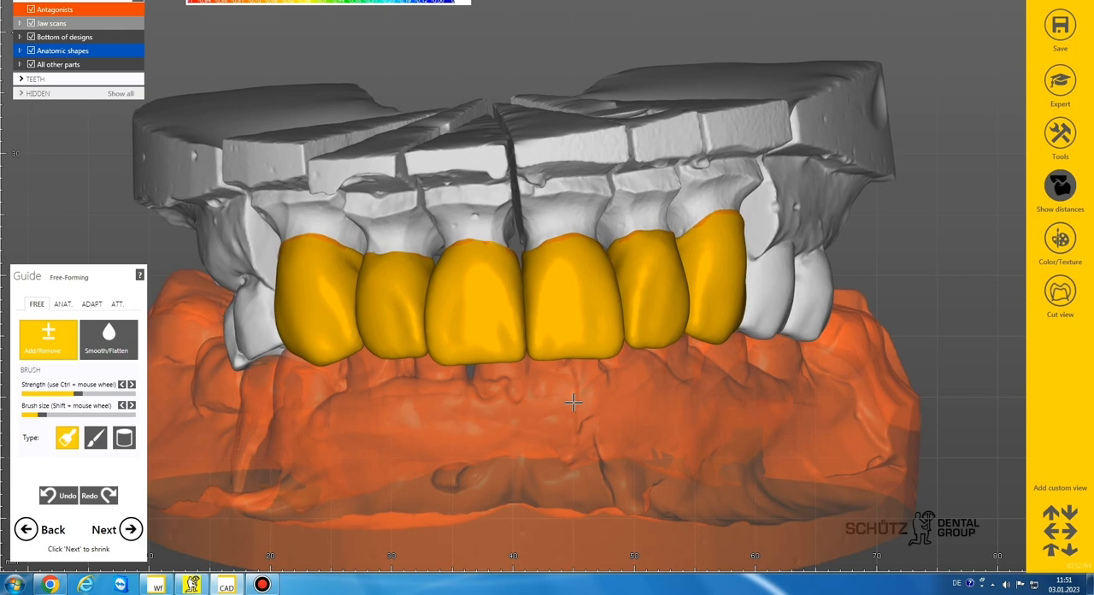
# Step: Switch free-forming to the anatomic Tooth Parts preset and examine the six crowns from the front and side
pyautogui.scroll(2, 457, 362)
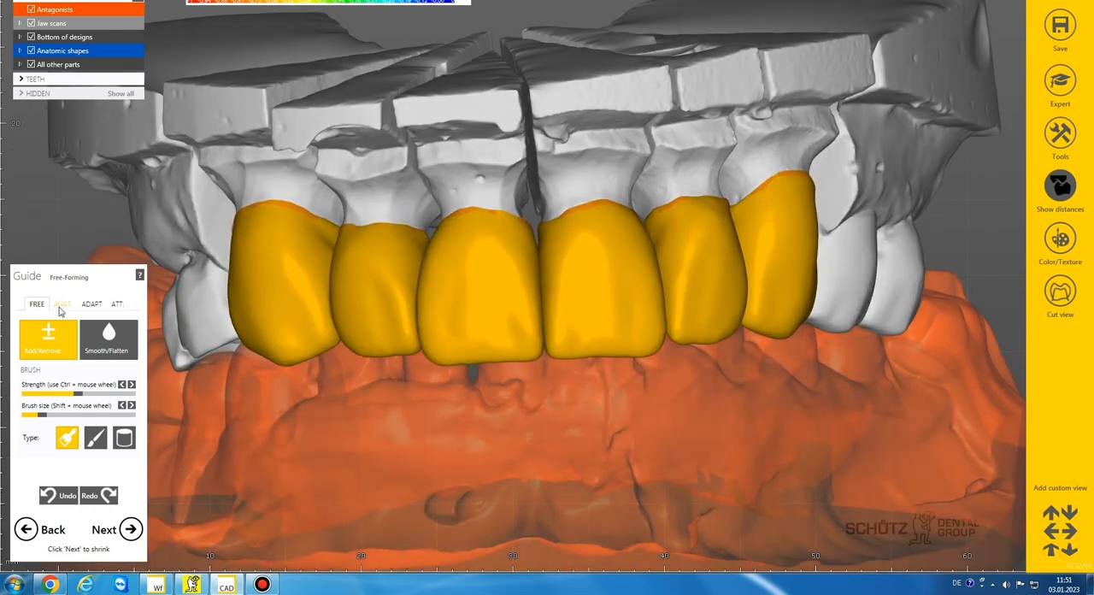
pyautogui.click(62, 304)
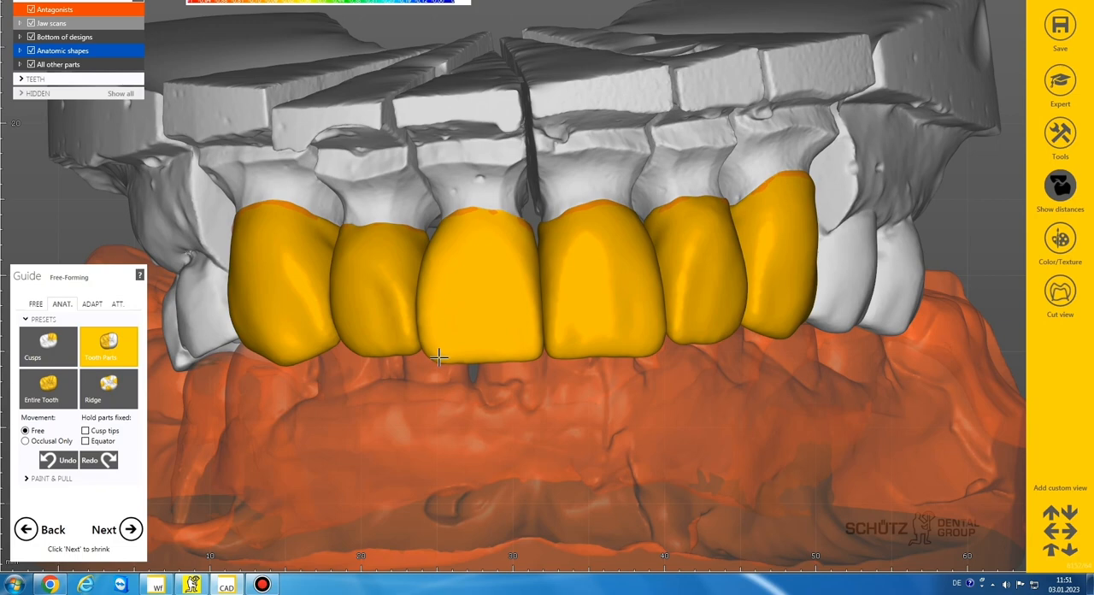
pyautogui.scroll(-5, 443, 360)
pyautogui.moveTo(444, 360); pyautogui.dragTo(444, 360, button='right')
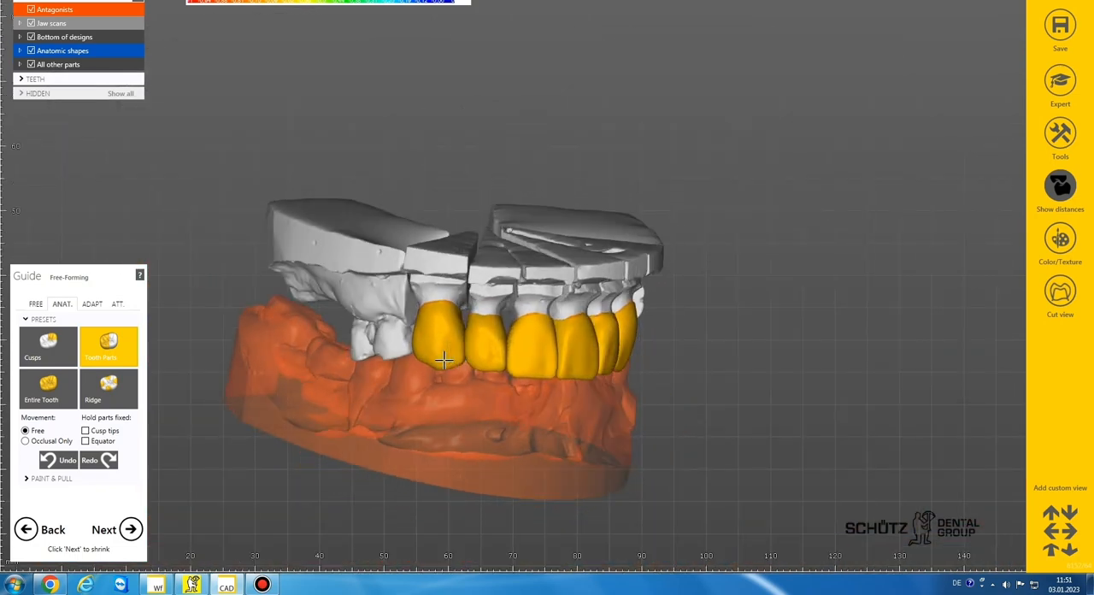
pyautogui.scroll(5, 443, 360)
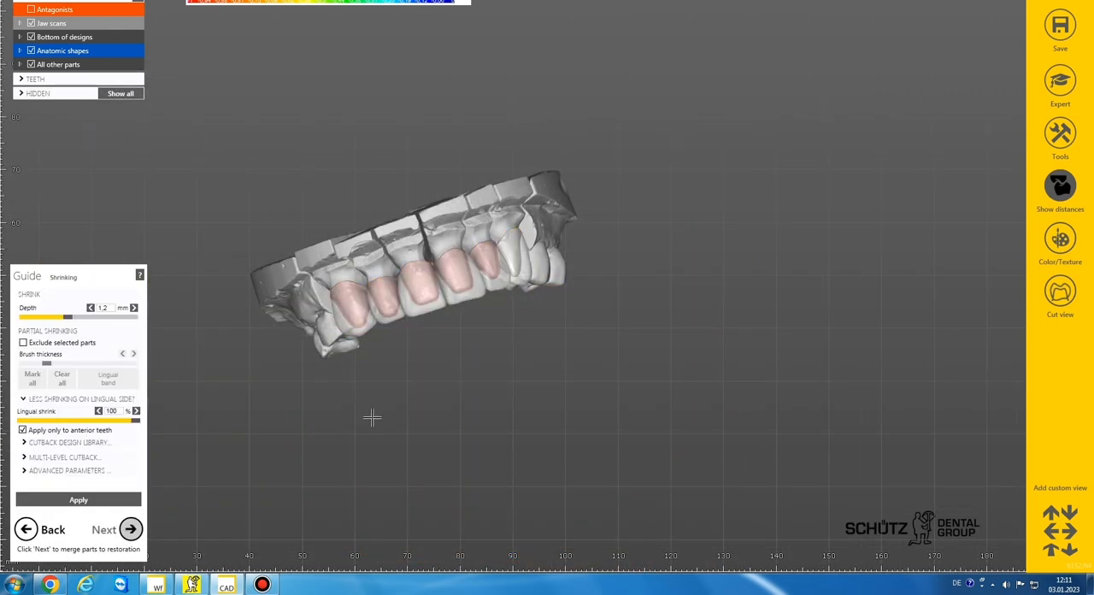
# Step: Try the incisal-ridges design from the cutback design library on the six crowns
pyautogui.click(45, 443)
pyautogui.click(68, 427)
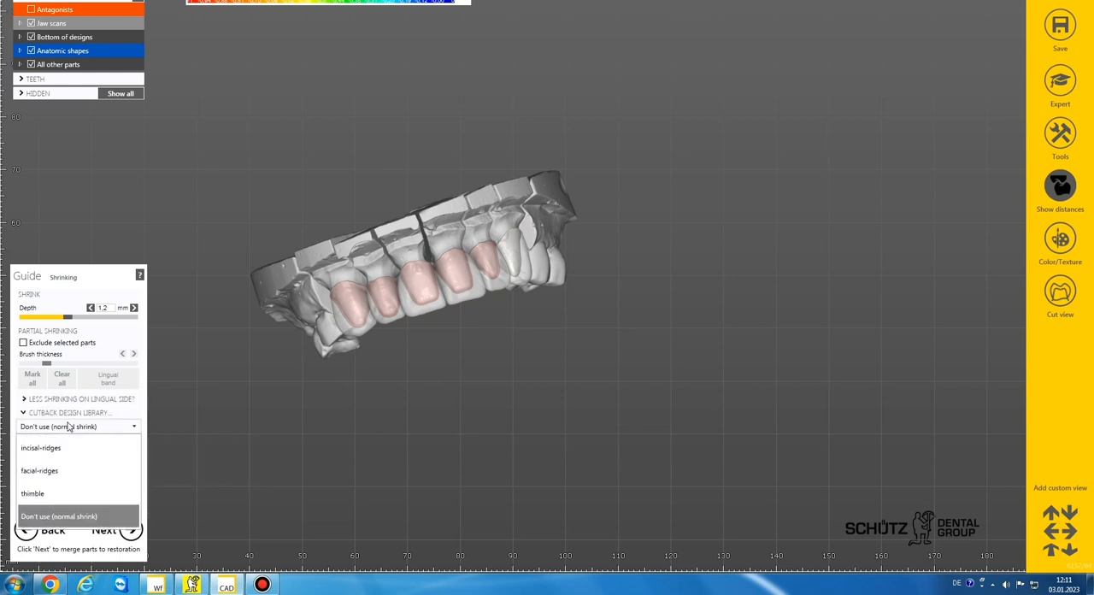
pyautogui.click(59, 447)
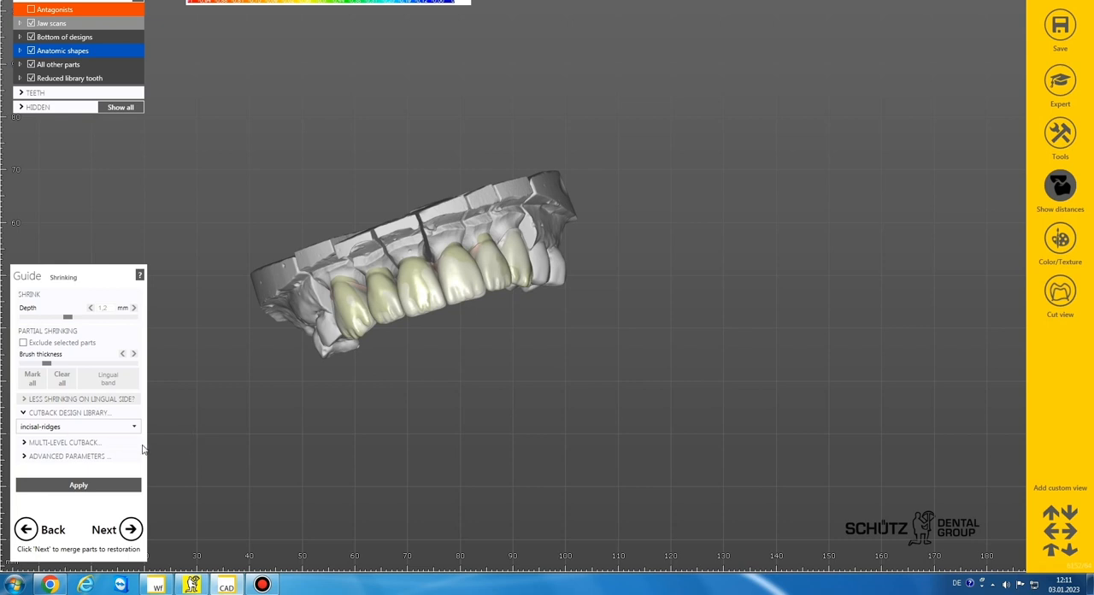
# Step: Set the cutback design of the crowns to facial-ridges and continue to free-forming the reduced parts
pyautogui.click(89, 427)
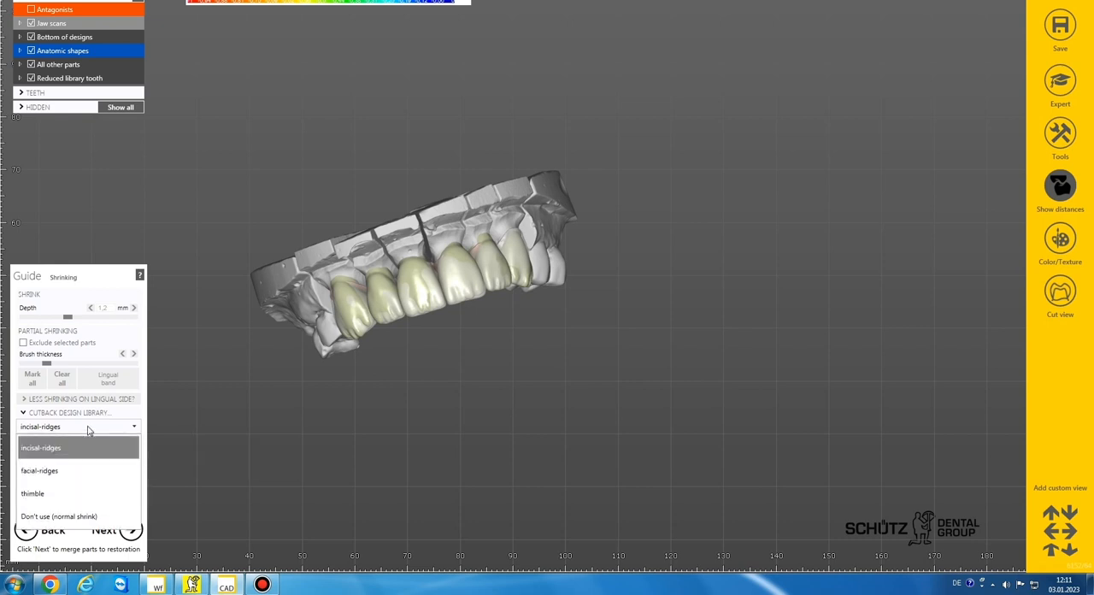
pyautogui.click(75, 471)
pyautogui.click(129, 528)
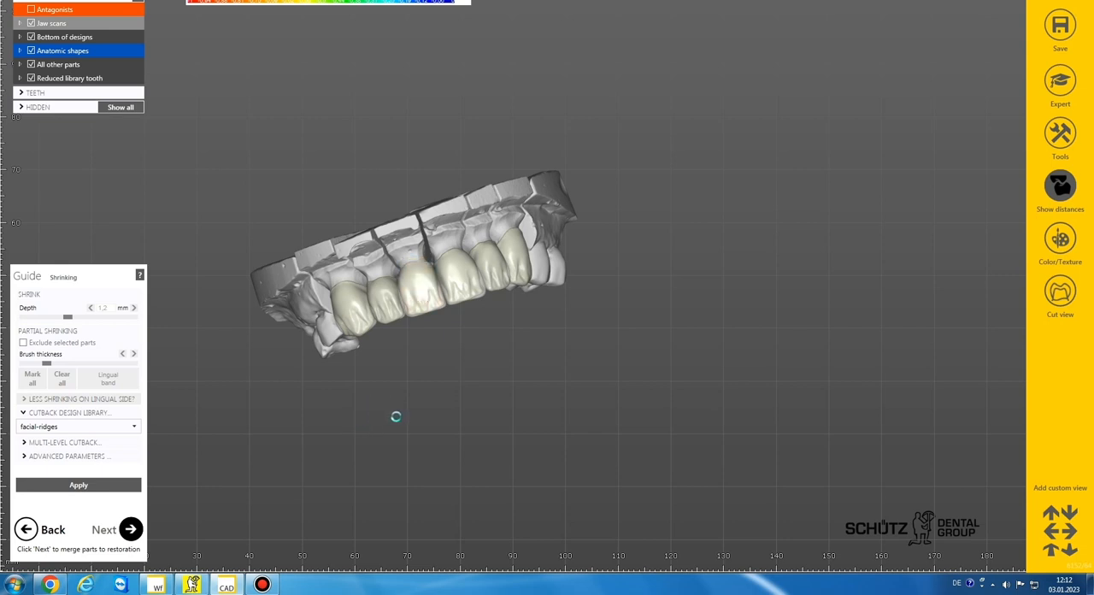
pyautogui.click(109, 346)
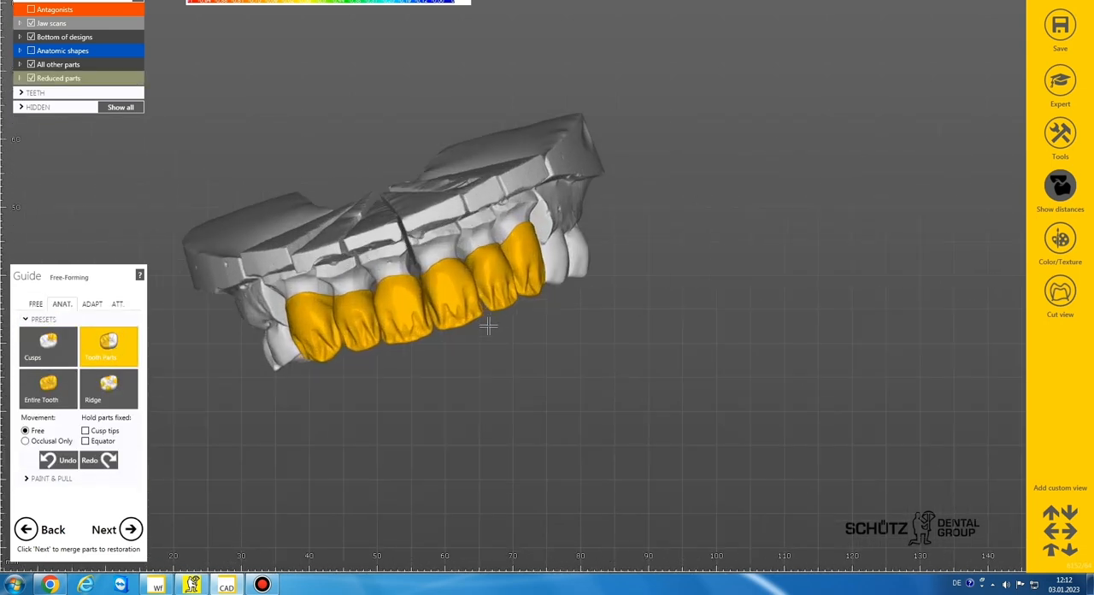
# Step: Refine the reduced crowns' contours between teeth 21 and 22 near the incisal edge with a smaller Add/Remove brush
pyautogui.click(35, 306)
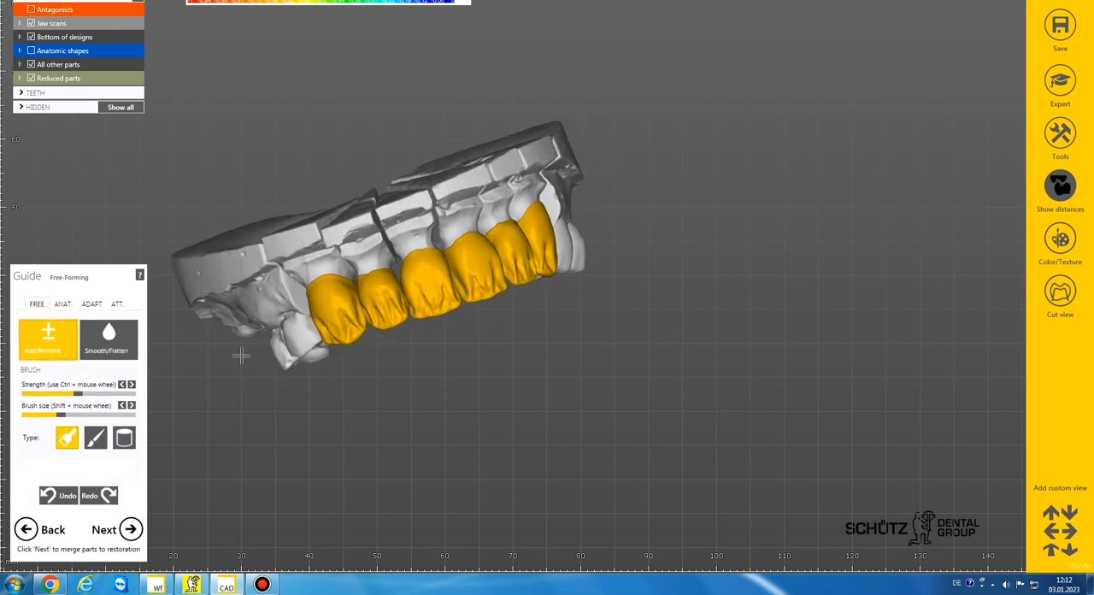
pyautogui.moveTo(531, 342); pyautogui.dragTo(473, 308, button='right')
pyautogui.scroll(6, 471, 308)
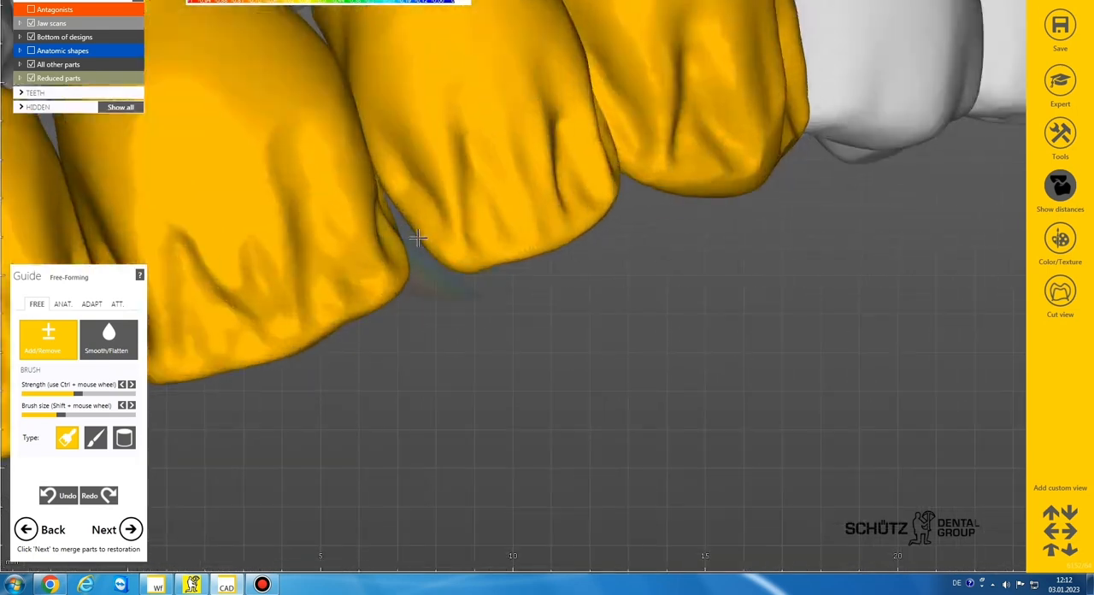
pyautogui.keyDown('shift'); pyautogui.scroll(-2, 430, 244); pyautogui.keyUp('shift')
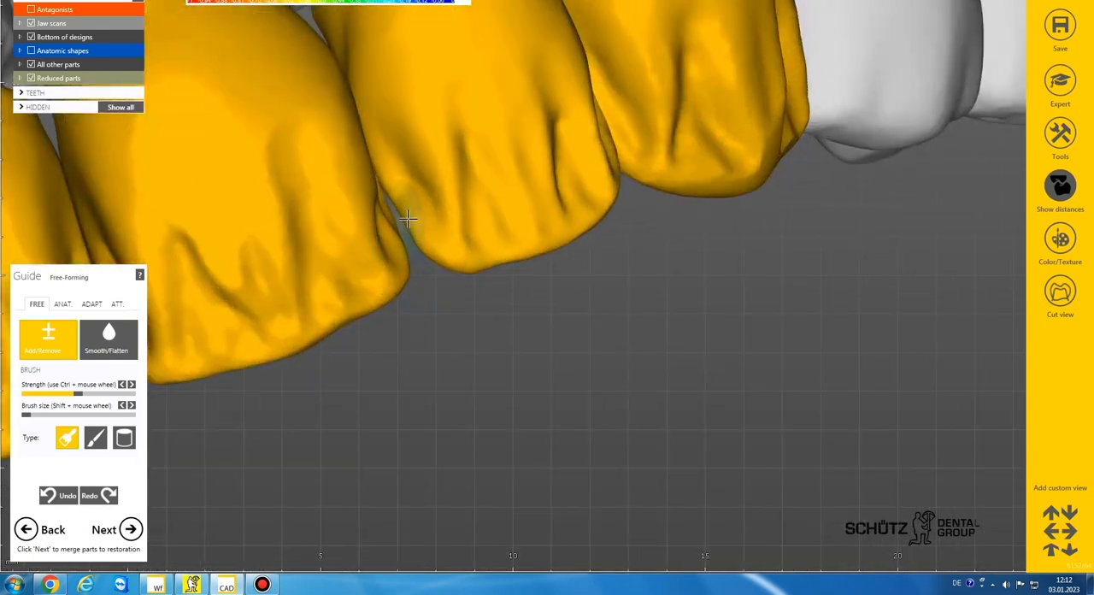
pyautogui.moveTo(392, 195); pyautogui.dragTo(405, 224)
pyautogui.scroll(-5, 422, 233)
pyautogui.moveTo(419, 234); pyautogui.dragTo(400, 239, button='right')
pyautogui.keyDown('shift'); pyautogui.scroll(2, 342, 263); pyautogui.keyUp('shift')
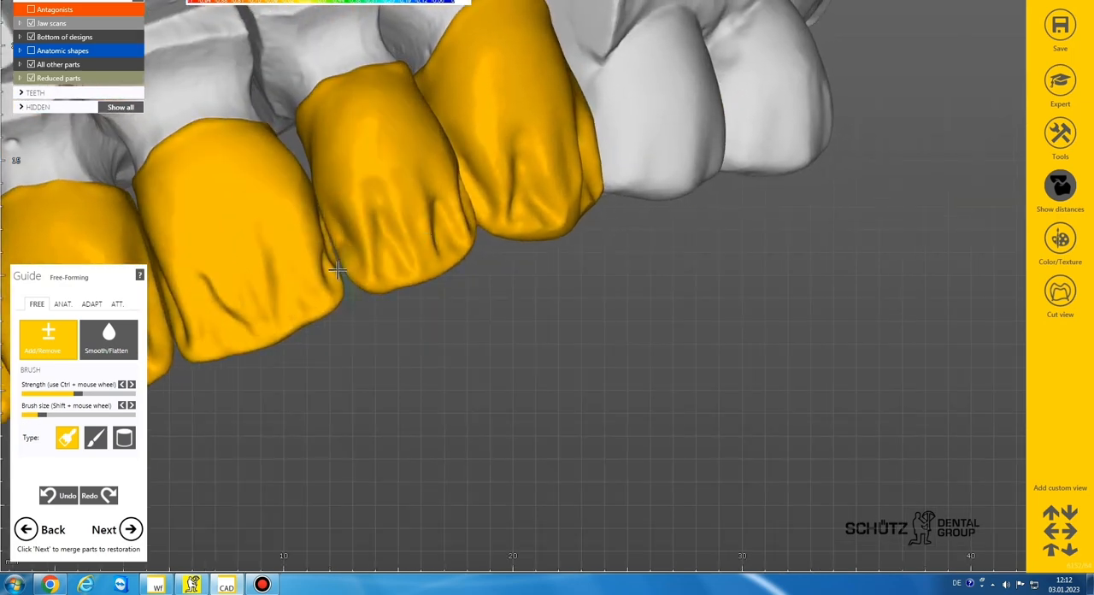
# Step: Examine the reduced crowns from the occlusal and labial sides, turning the distance display off for inspection and back on
pyautogui.scroll(-3, 364, 304)
pyautogui.moveTo(364, 305)
pyautogui.mouseDown(button='right')
pyautogui.moveTo(376, 304)
pyautogui.moveTo(366, 306)
pyautogui.mouseUp(button='right')
pyautogui.scroll(-3, 365, 306)
pyautogui.scroll(-2, 364, 305)
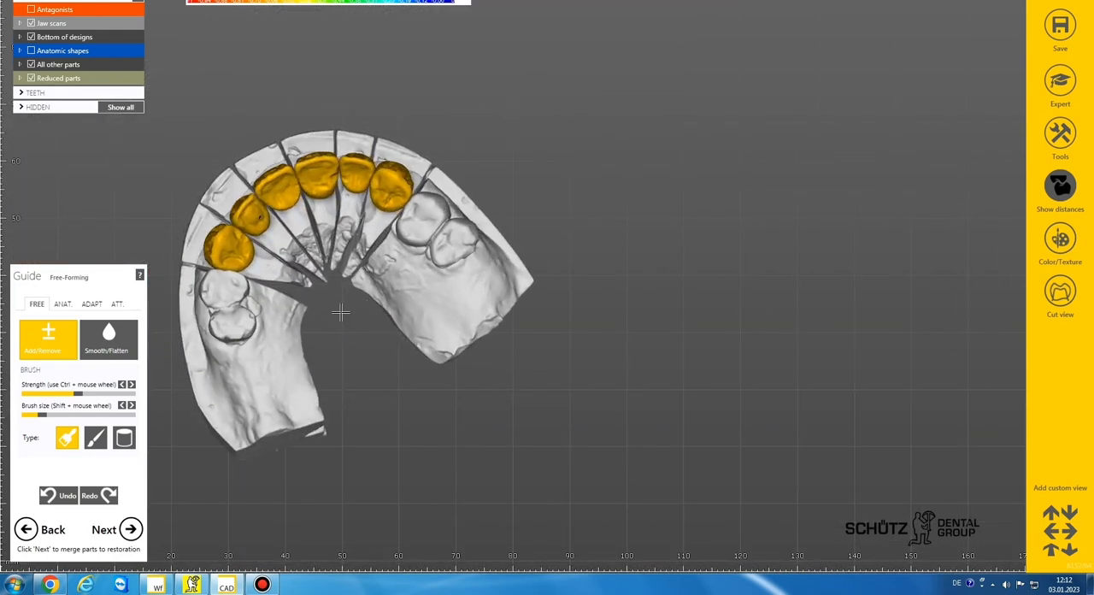
pyautogui.click(1059, 181)
pyautogui.scroll(-3, 491, 202)
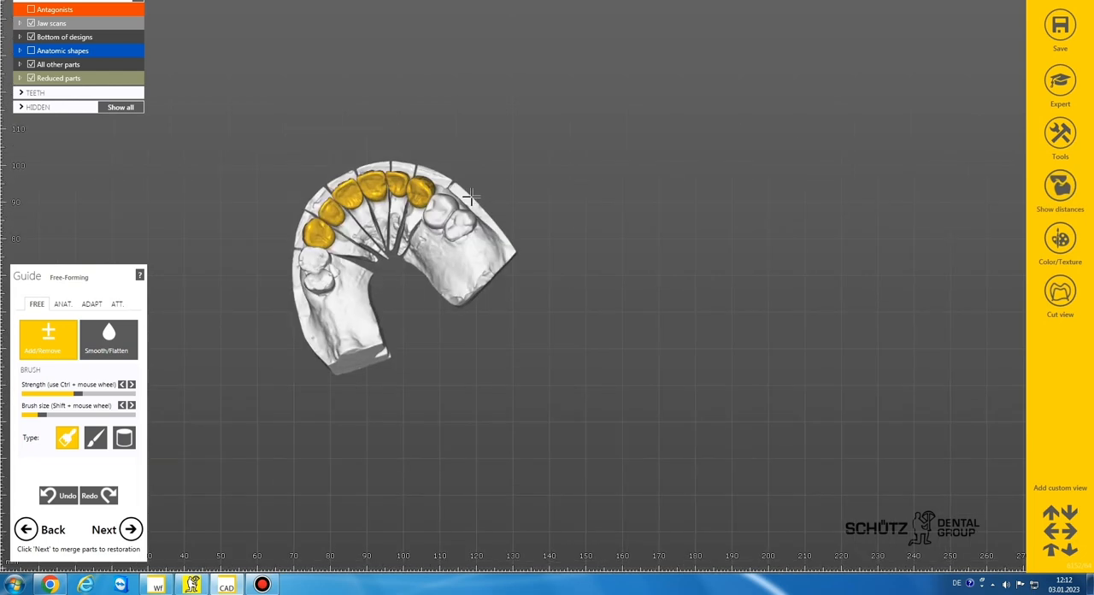
pyautogui.moveTo(492, 200); pyautogui.dragTo(556, 210, button='middle')
pyautogui.moveTo(557, 210); pyautogui.dragTo(592, 223, button='right')
pyautogui.scroll(3, 556, 210)
pyautogui.scroll(3, 511, 232)
pyautogui.moveTo(592, 224); pyautogui.dragTo(662, 209, button='middle')
pyautogui.moveTo(662, 210); pyautogui.dragTo(721, 190, button='right')
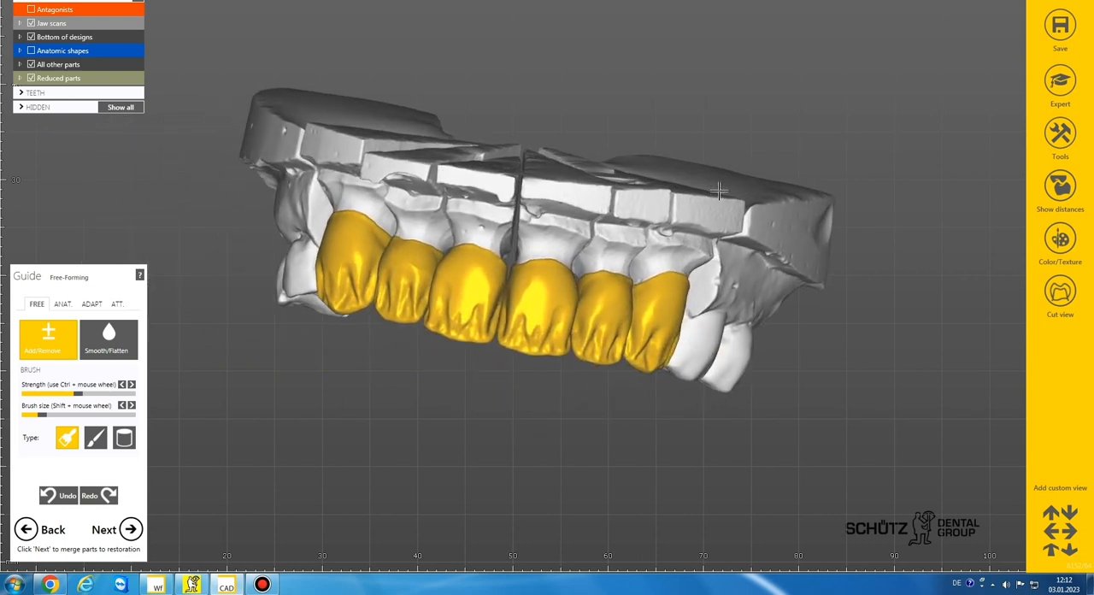
pyautogui.click(1060, 185)
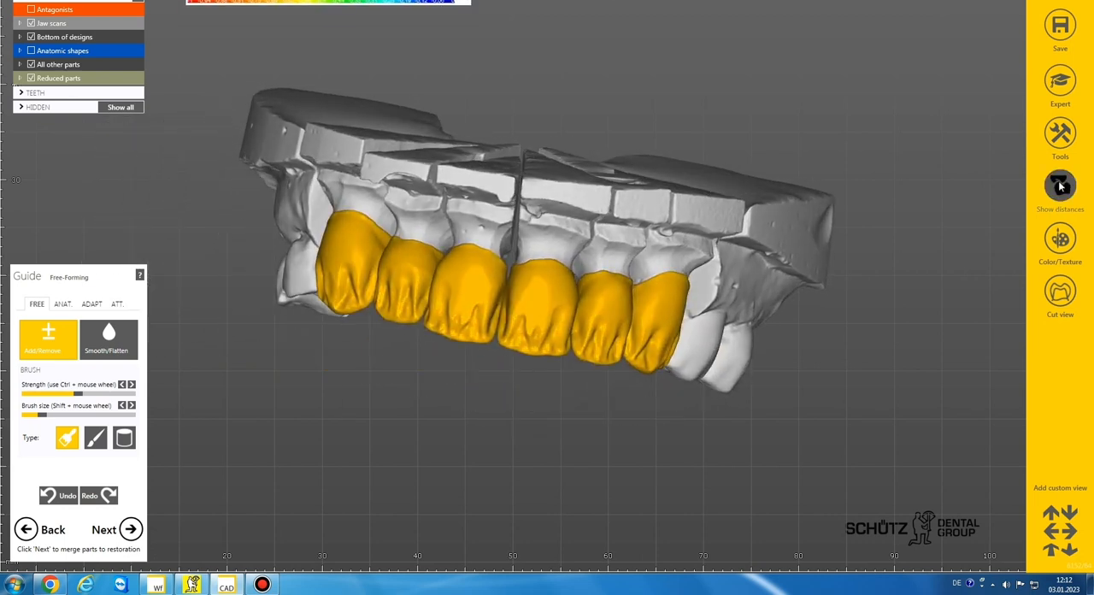
# Step: Return to anatomic Tooth Parts free-forming and examine the facial ridges and palatal surfaces of the reduced crowns
pyautogui.click(62, 304)
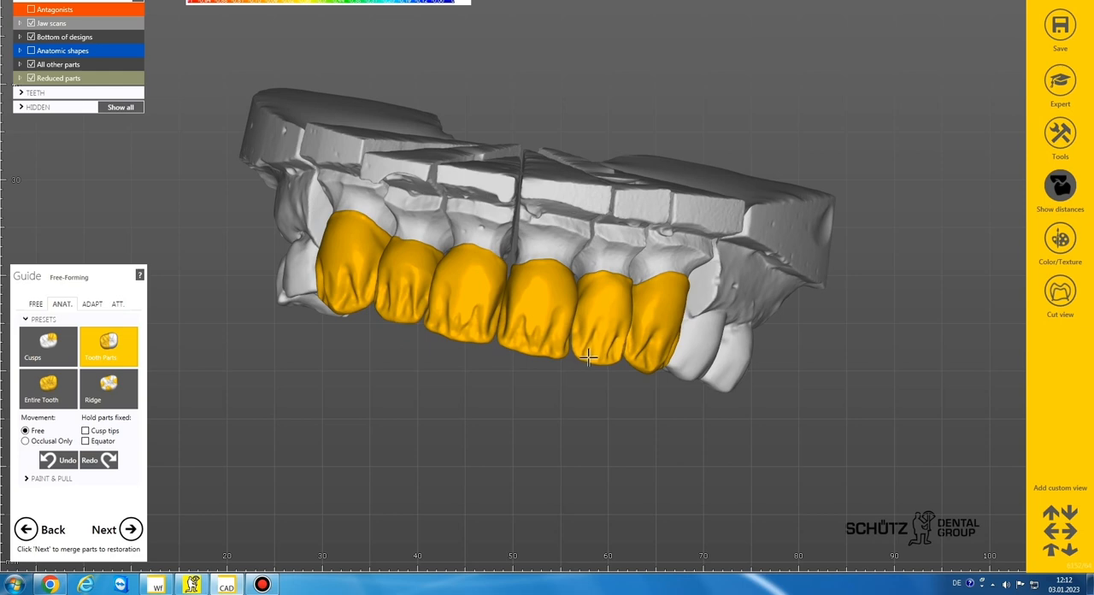
pyautogui.scroll(-4, 610, 285)
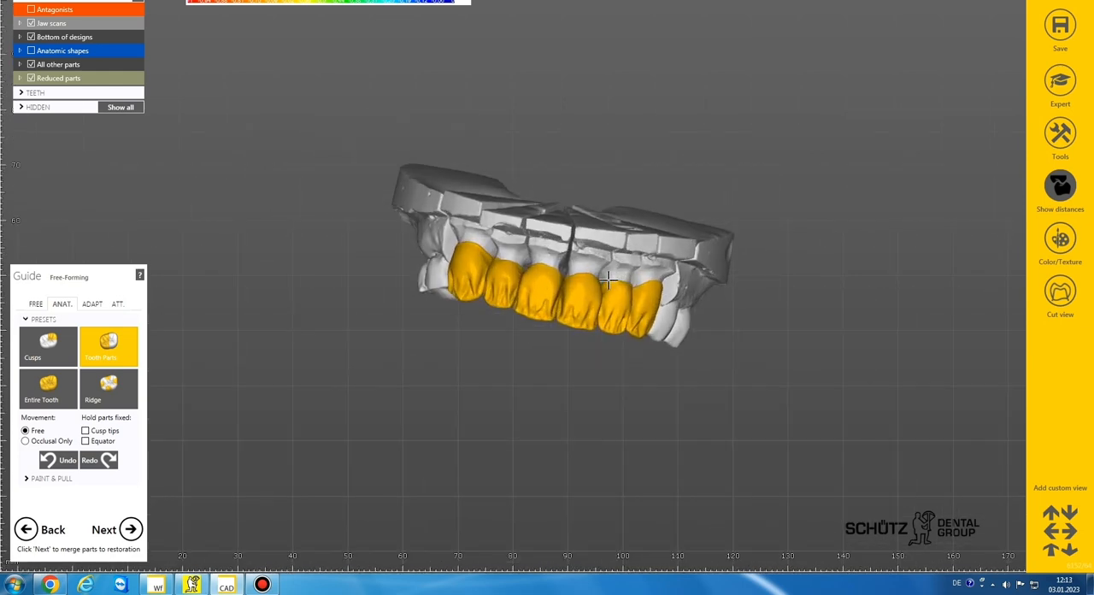
pyautogui.scroll(5, 608, 278)
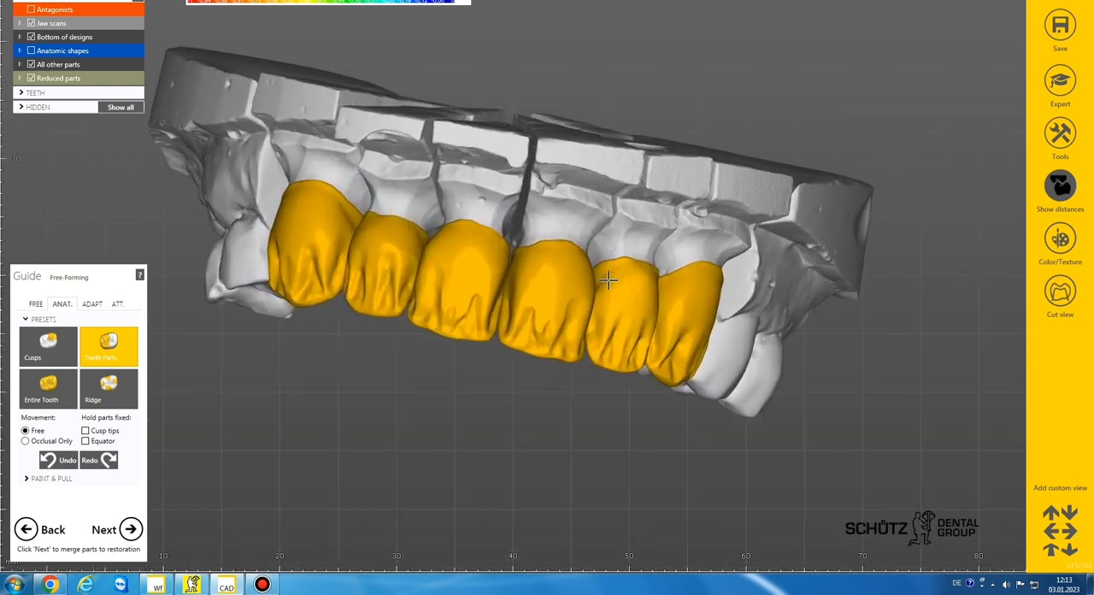
pyautogui.scroll(-1, 608, 279)
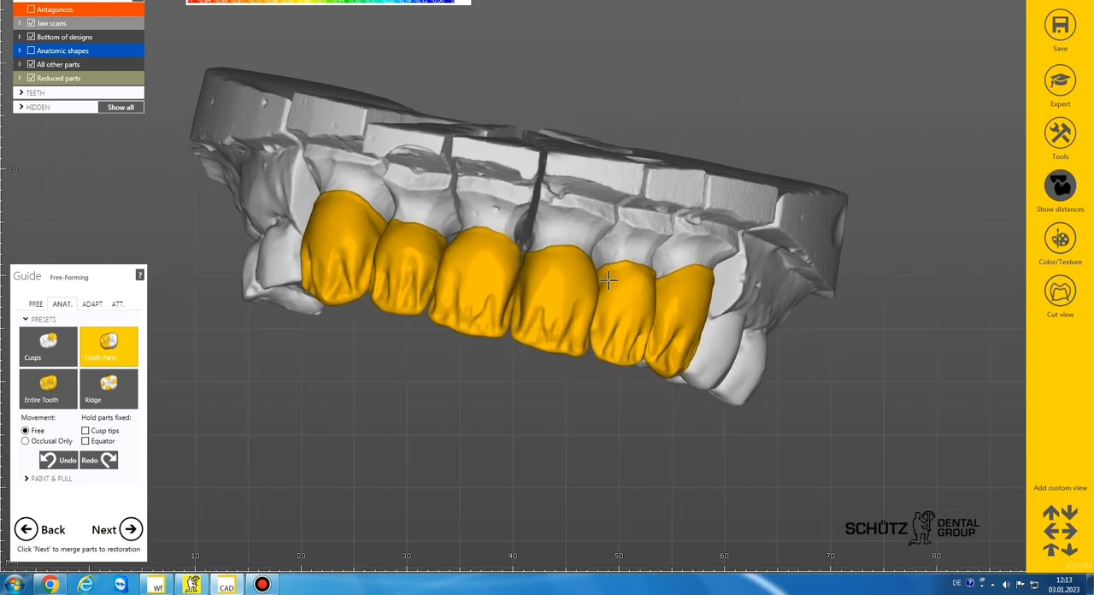
pyautogui.scroll(-3, 570, 317)
pyautogui.moveTo(541, 320); pyautogui.dragTo(539, 323, button='right')
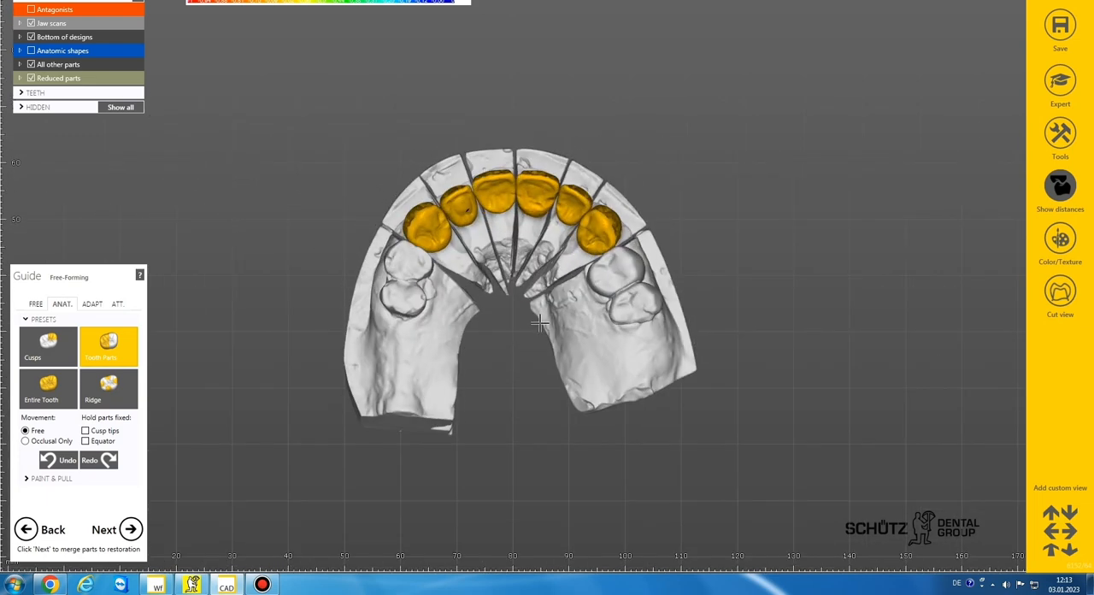